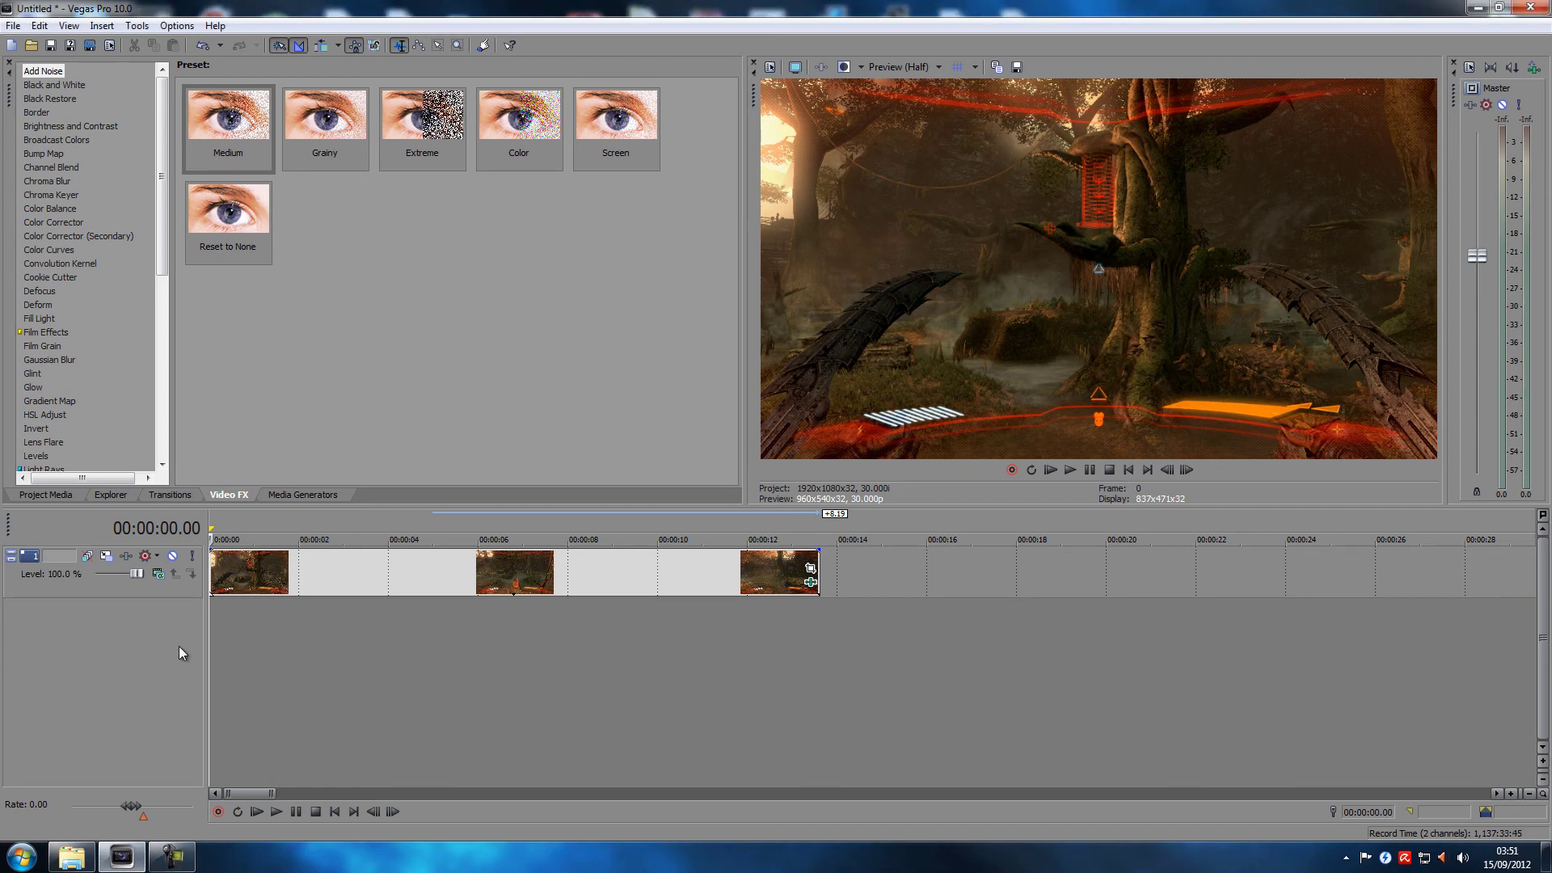
Insert a new video track above the gameplay clip and add a text media event to it.
{"action": "key", "text": "ctrl+shift+q"}
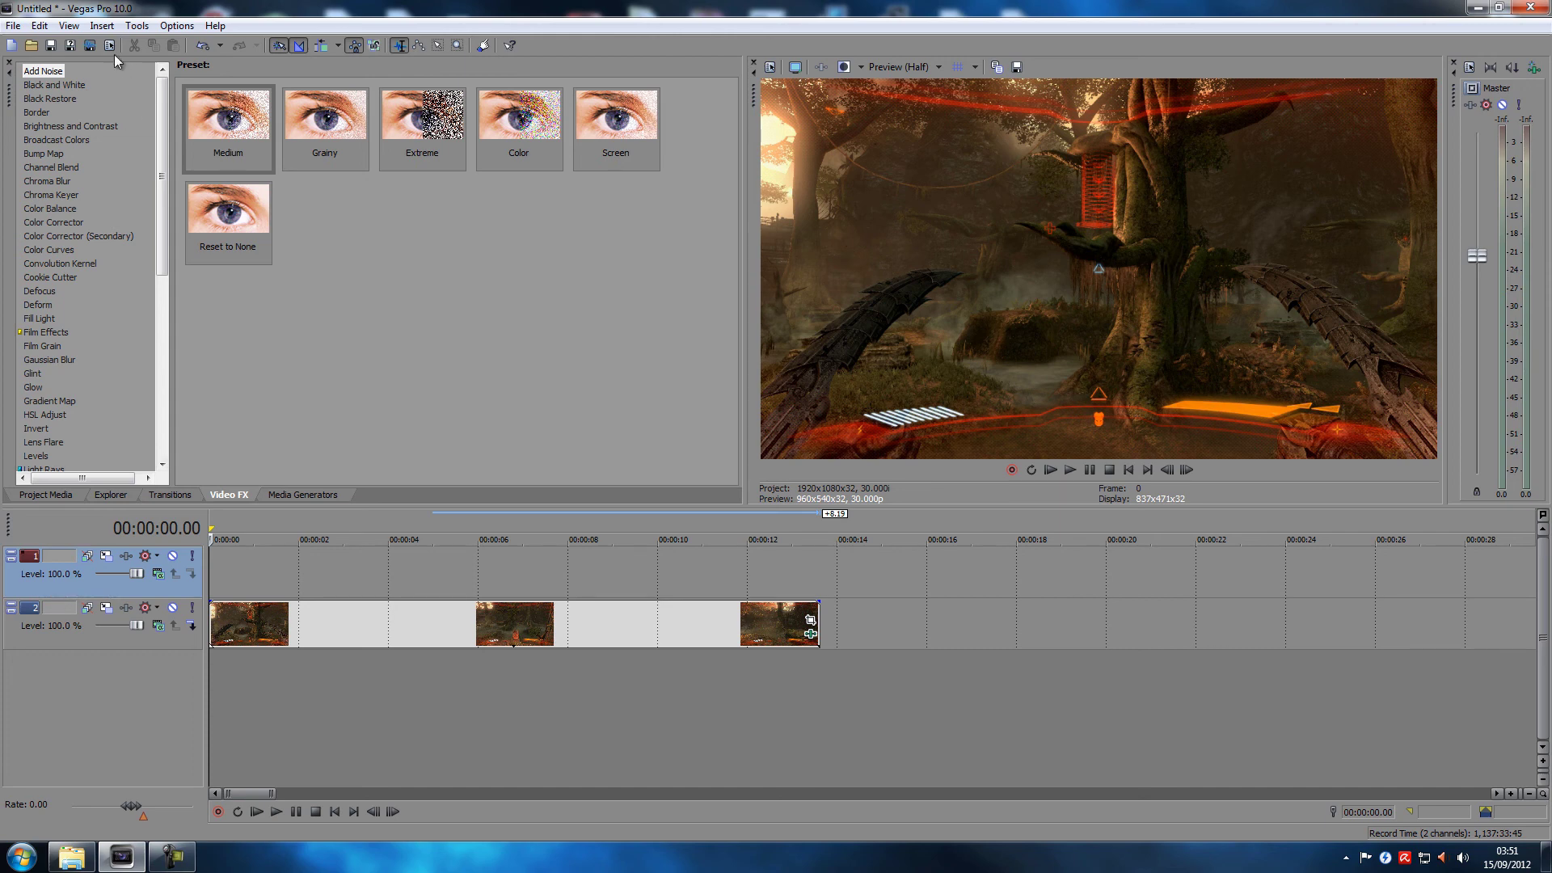
{"action": "left_click", "coordinate": [102, 26]}
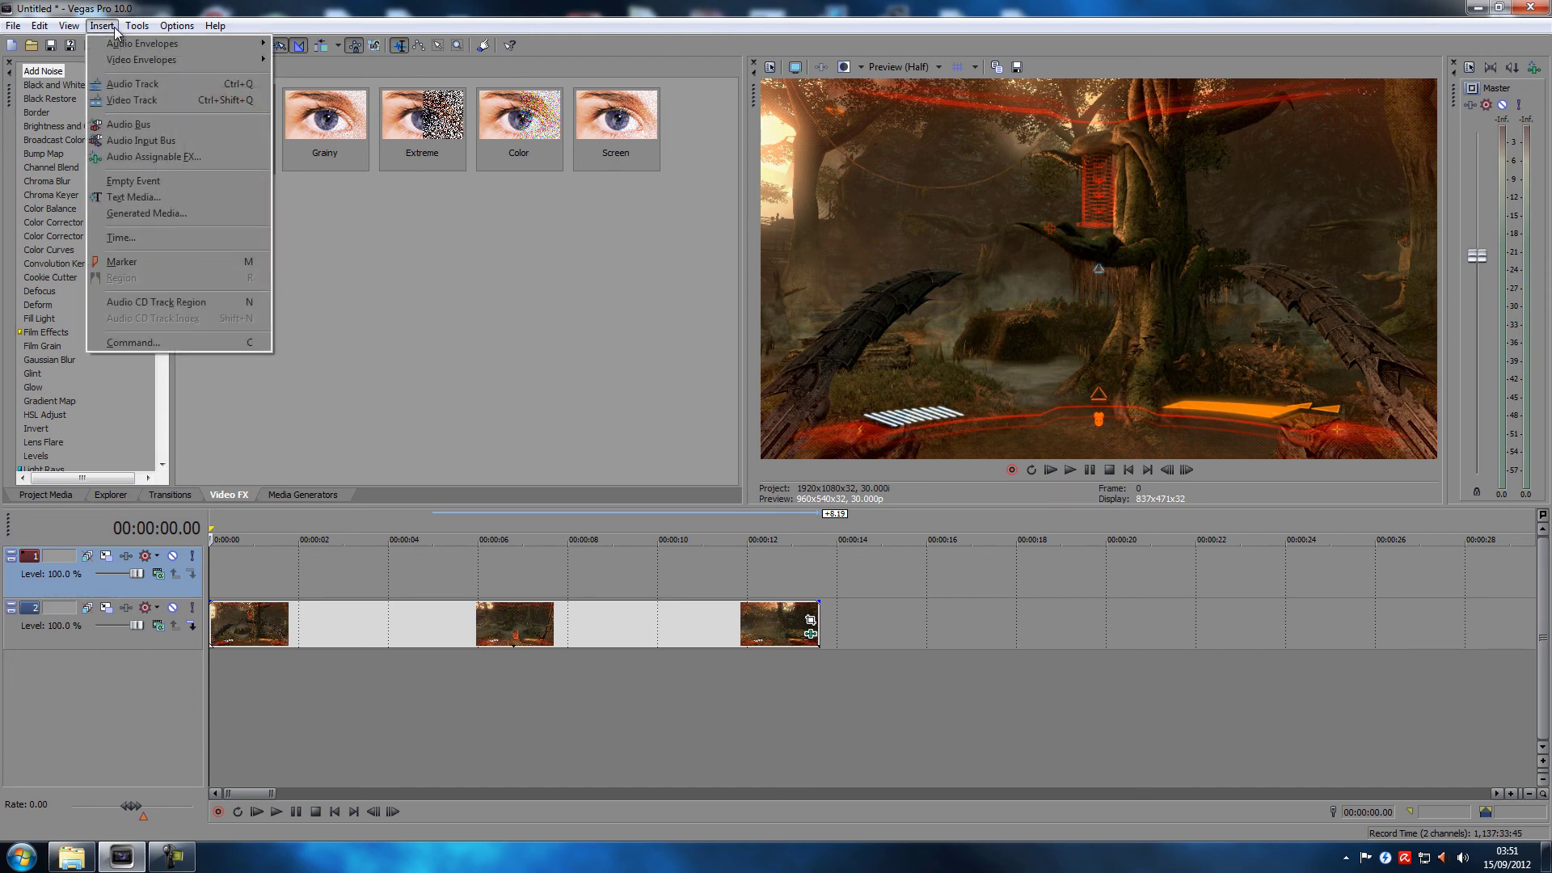
{"action": "left_click", "coordinate": [147, 202]}
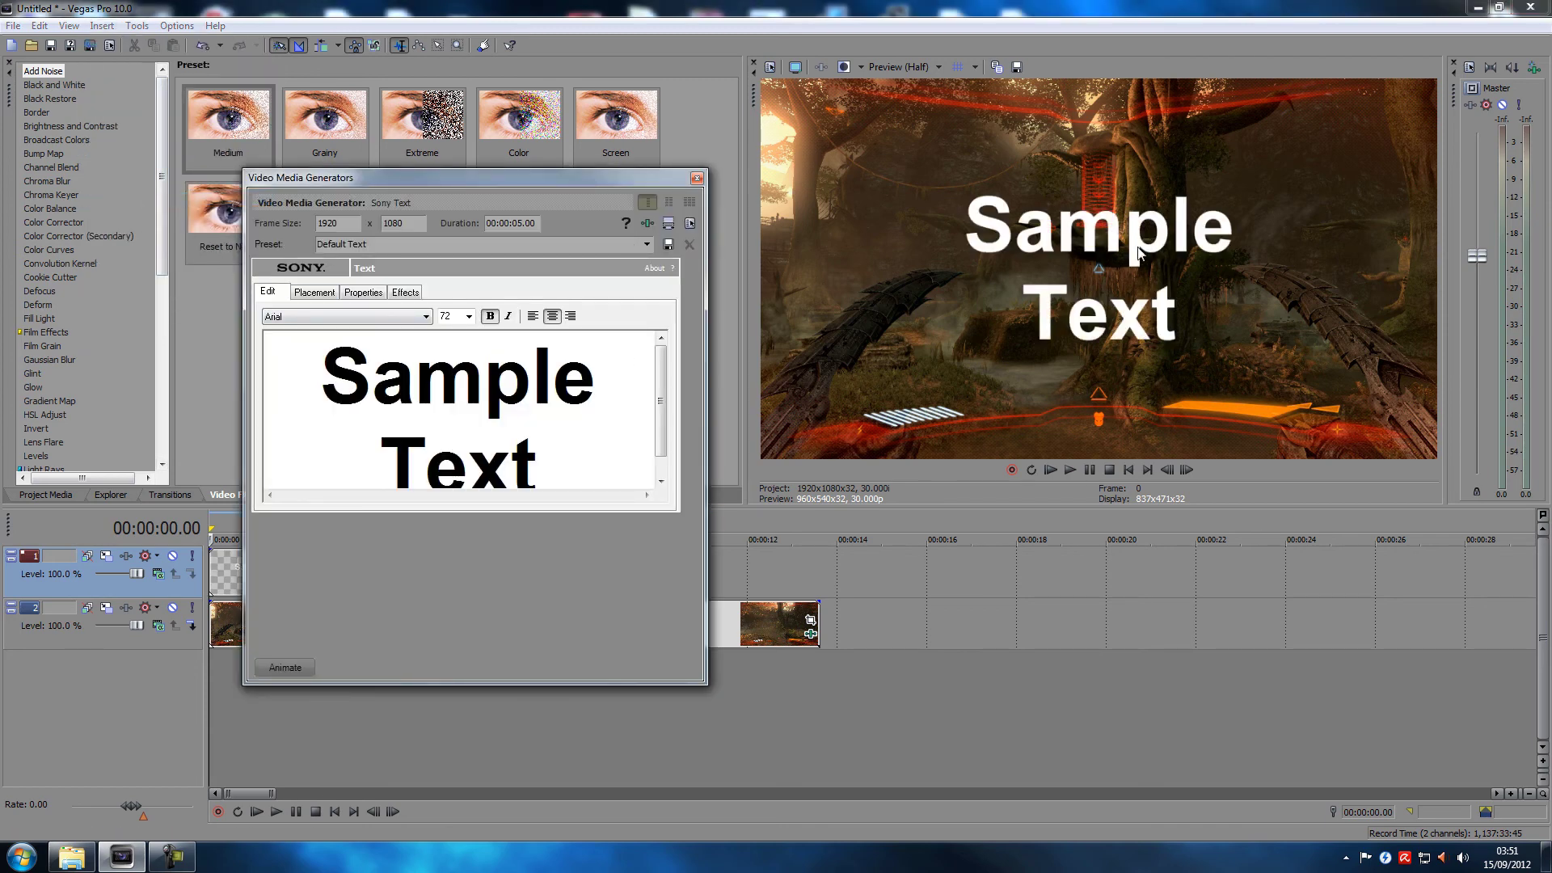
Replace the generated sample text with "Vegas4Gamers".
{"action": "left_click_drag", "start_coordinate": [334, 364], "coordinate": [540, 433]}
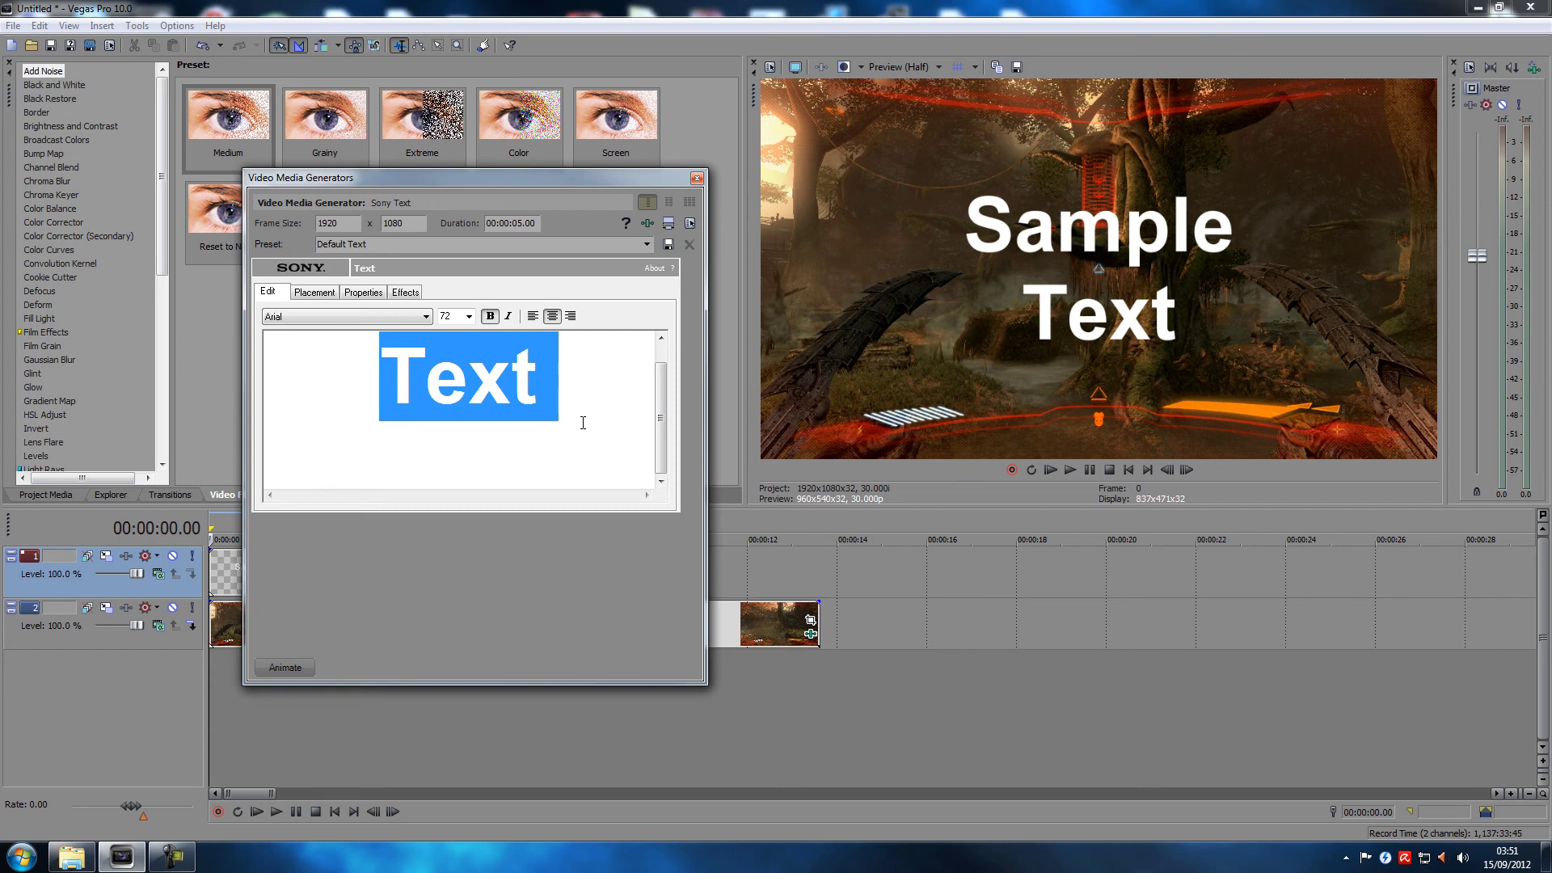
{"action": "type", "text": "Vegas"}
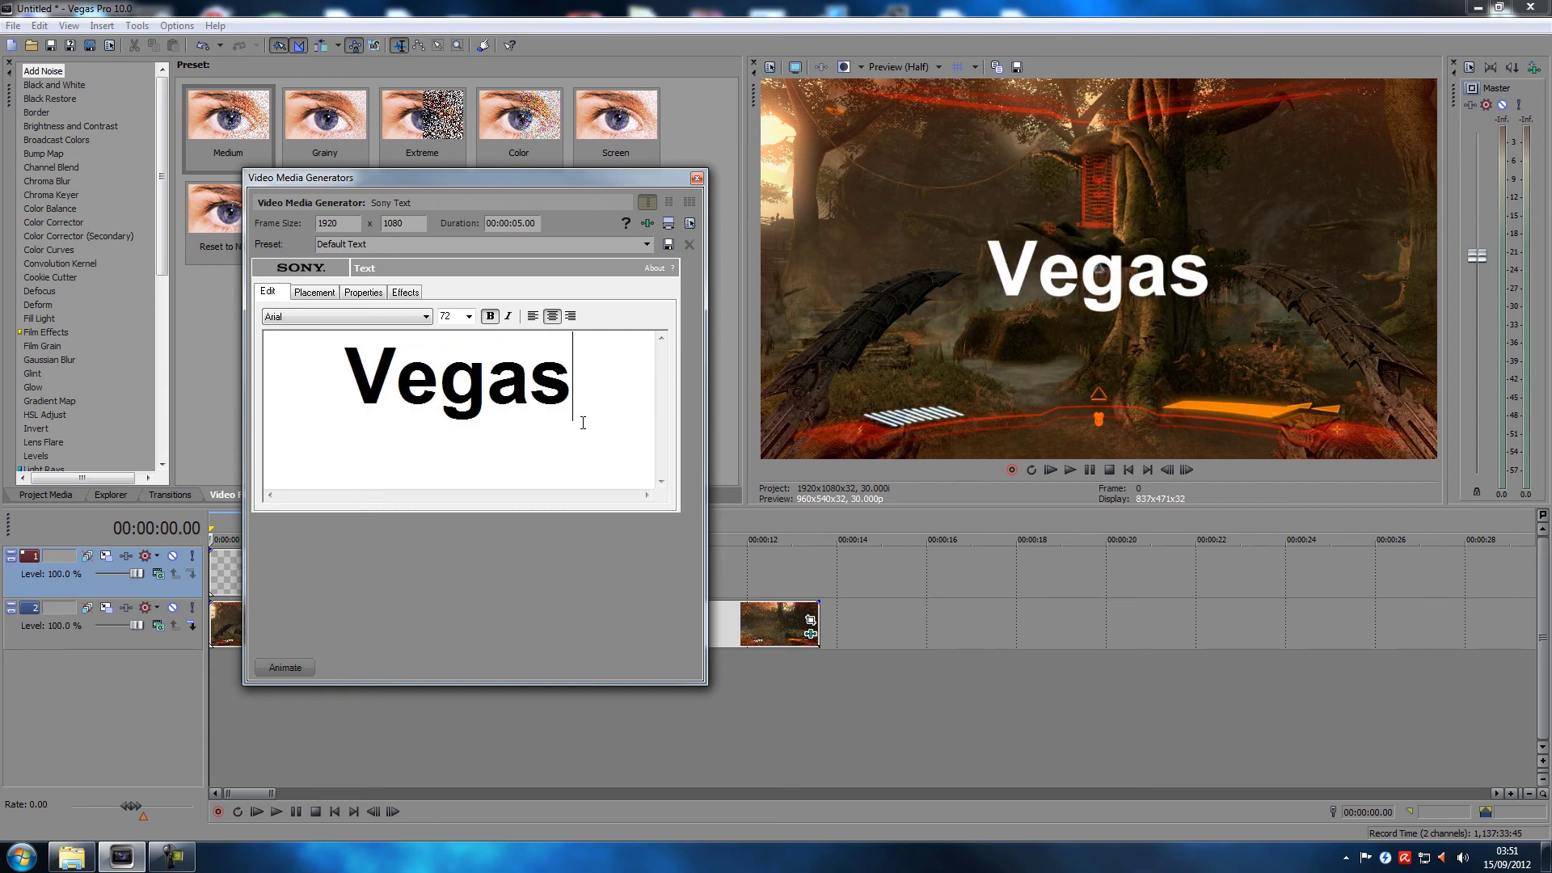
{"action": "type", "text": "4Gamers"}
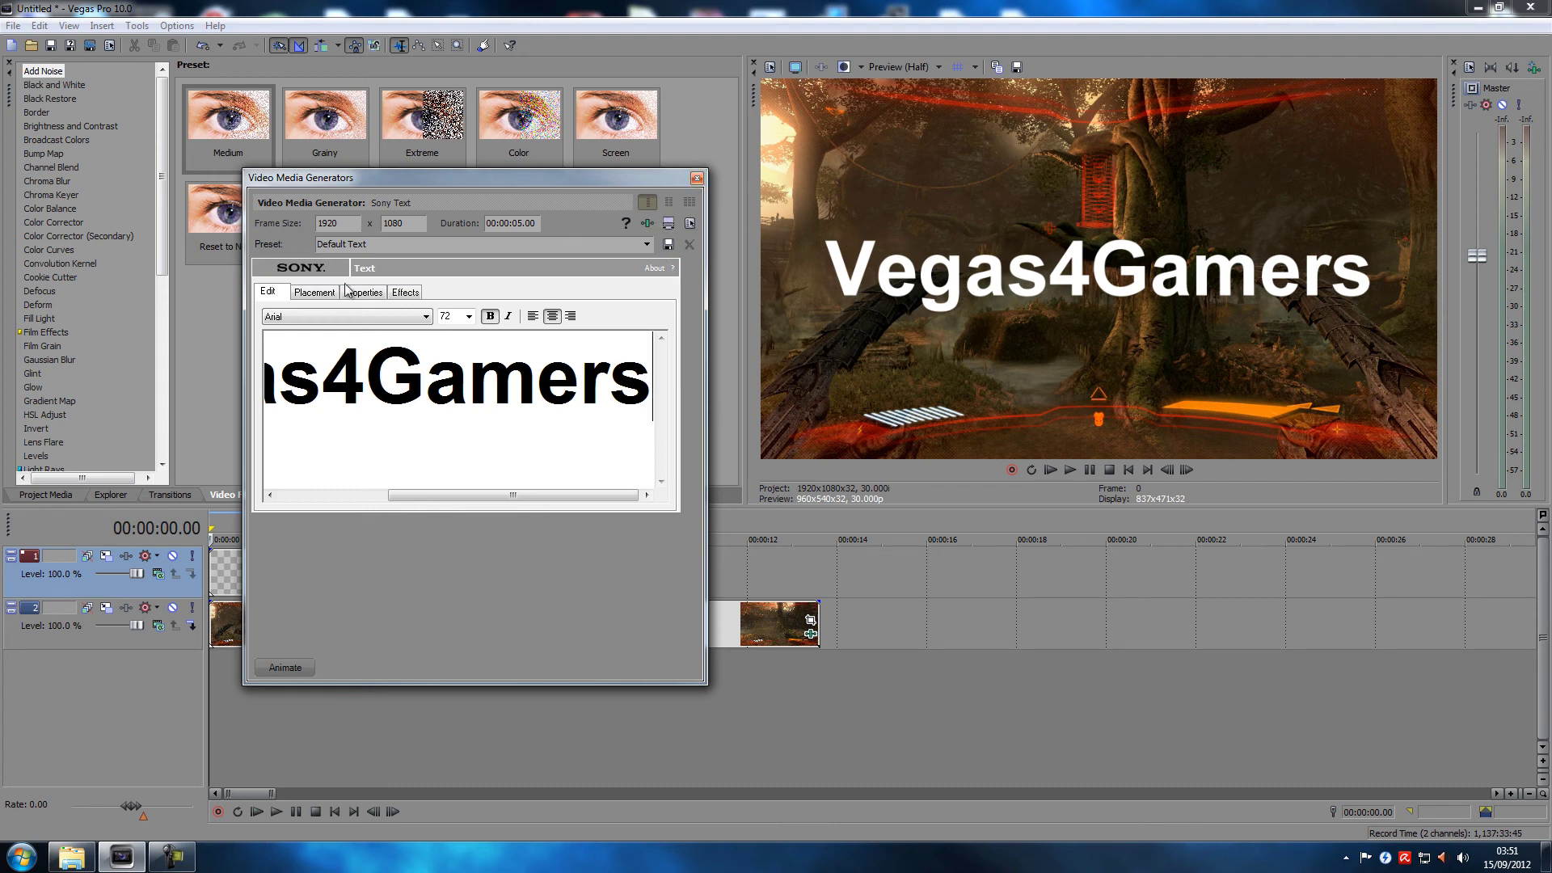
Change the title's font to BadaBoom BB.
{"action": "left_click", "coordinate": [469, 316]}
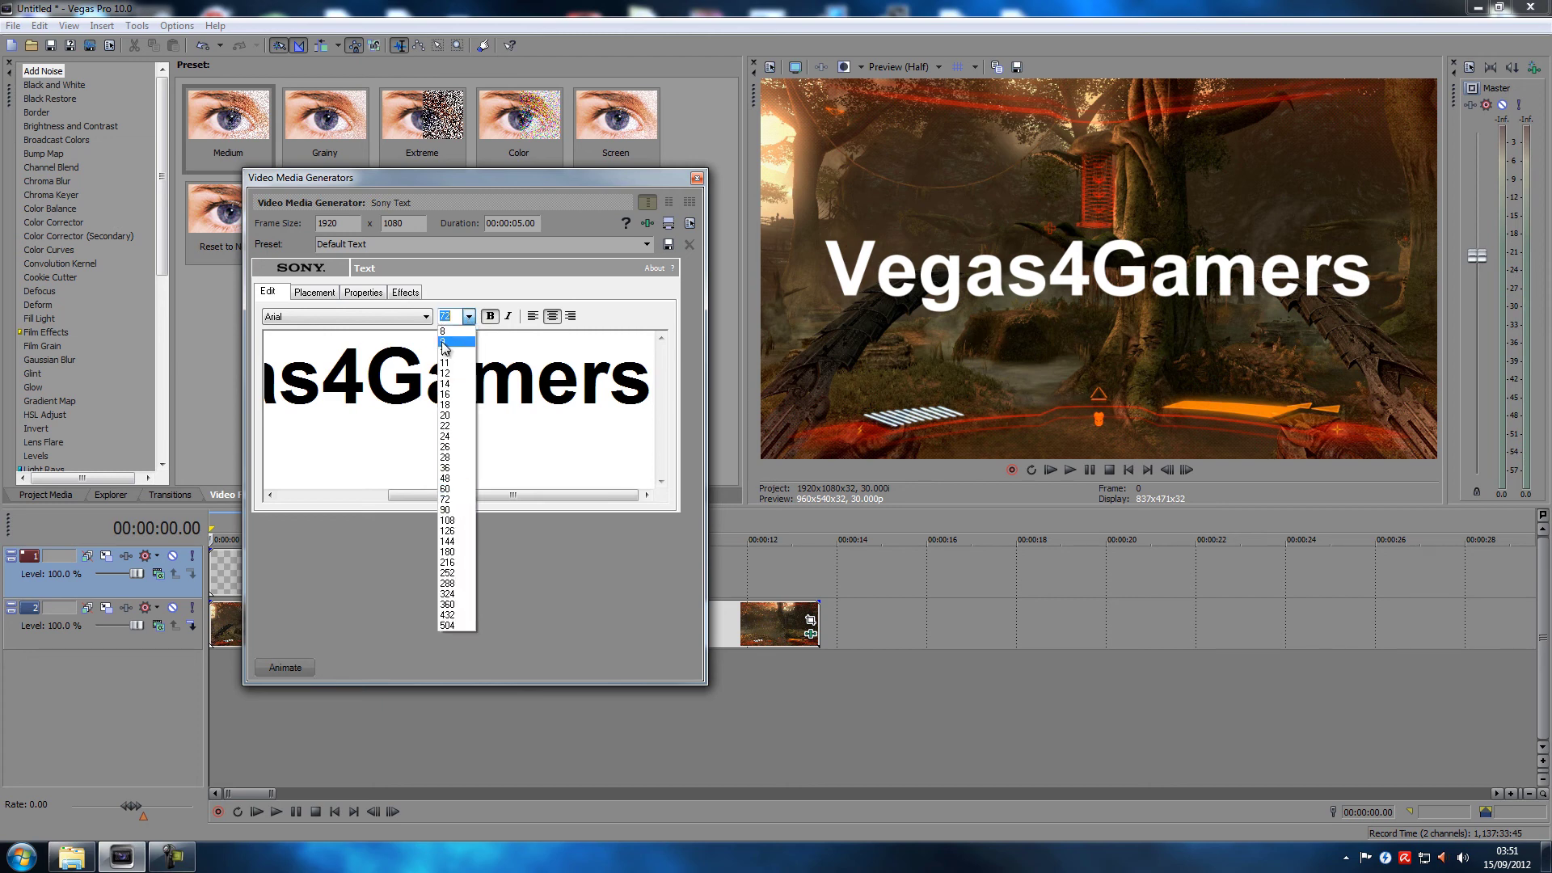
{"action": "left_click", "coordinate": [425, 318]}
{"action": "left_click", "coordinate": [412, 318]}
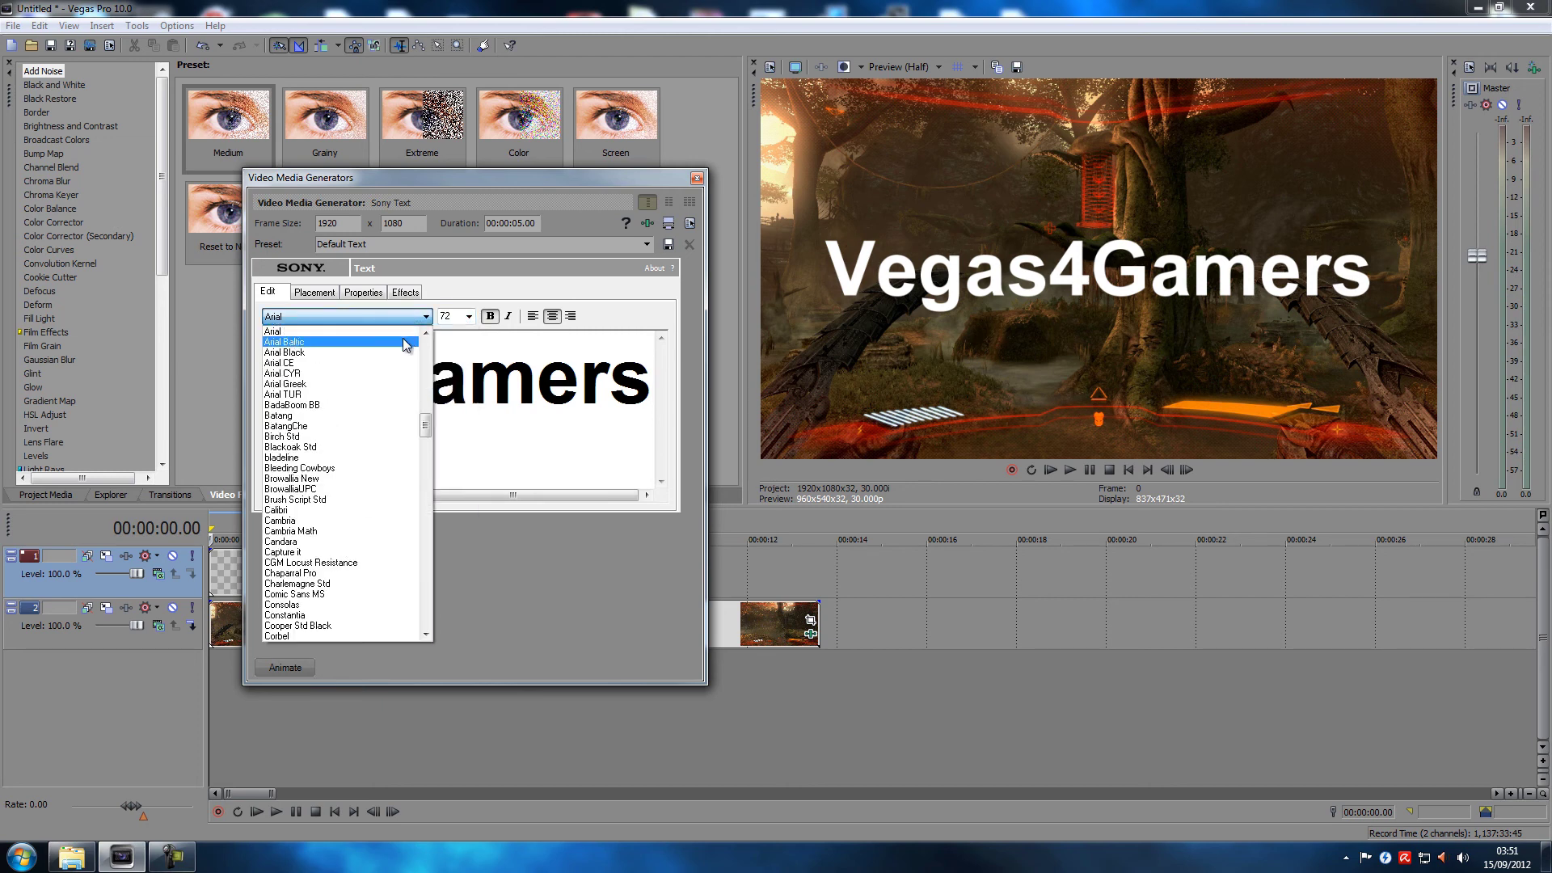
{"action": "left_click", "coordinate": [342, 407]}
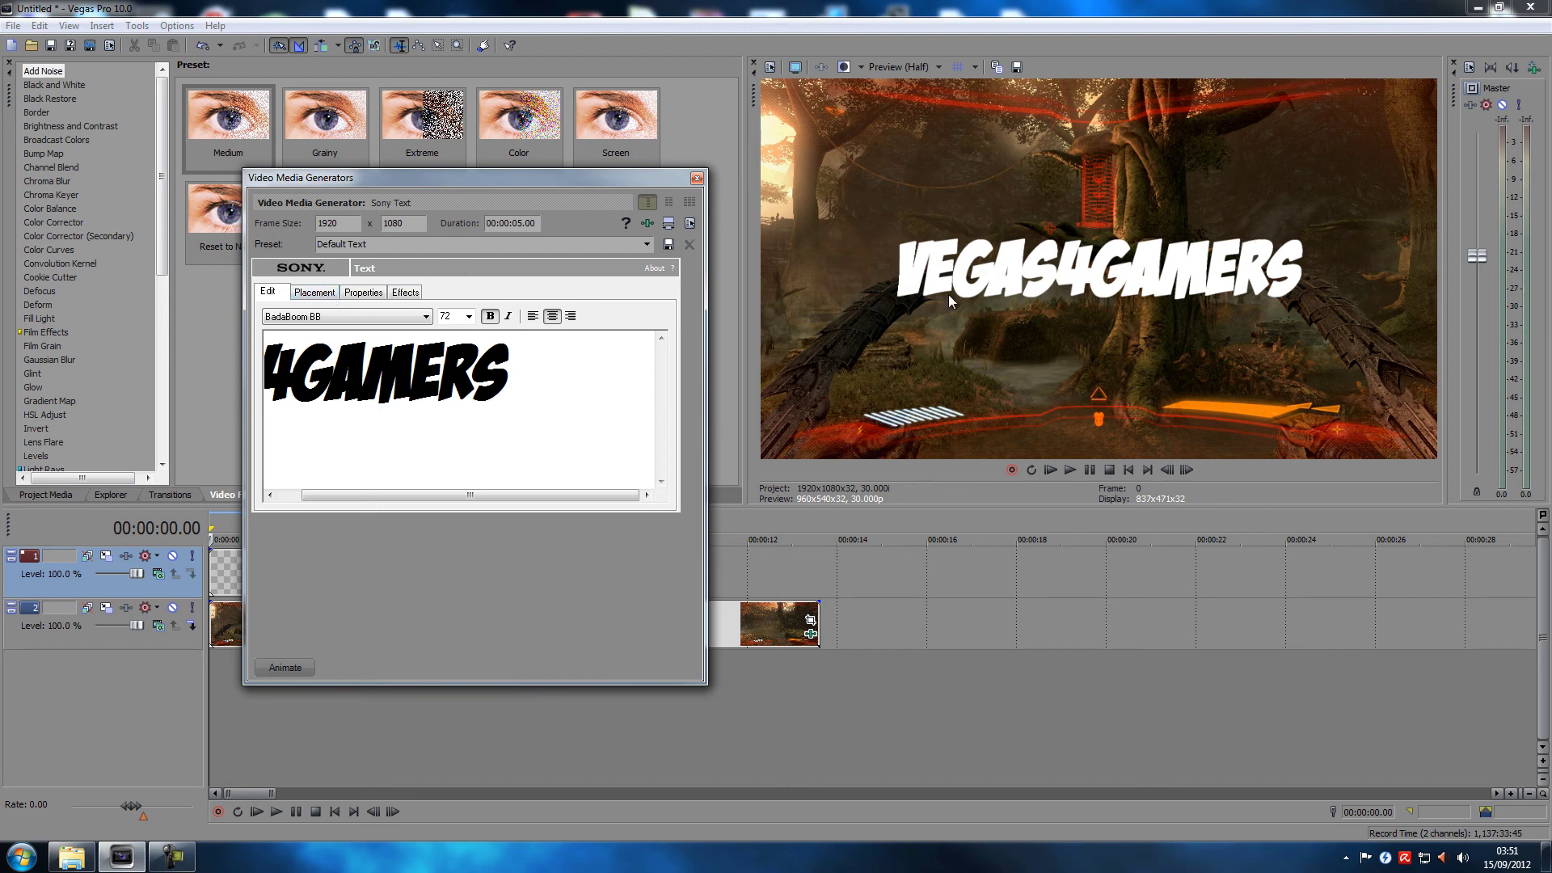
Try a leading of 1.370 in the title's text properties and reset it to the default.
{"action": "left_click", "coordinate": [327, 295]}
{"action": "left_click", "coordinate": [374, 294]}
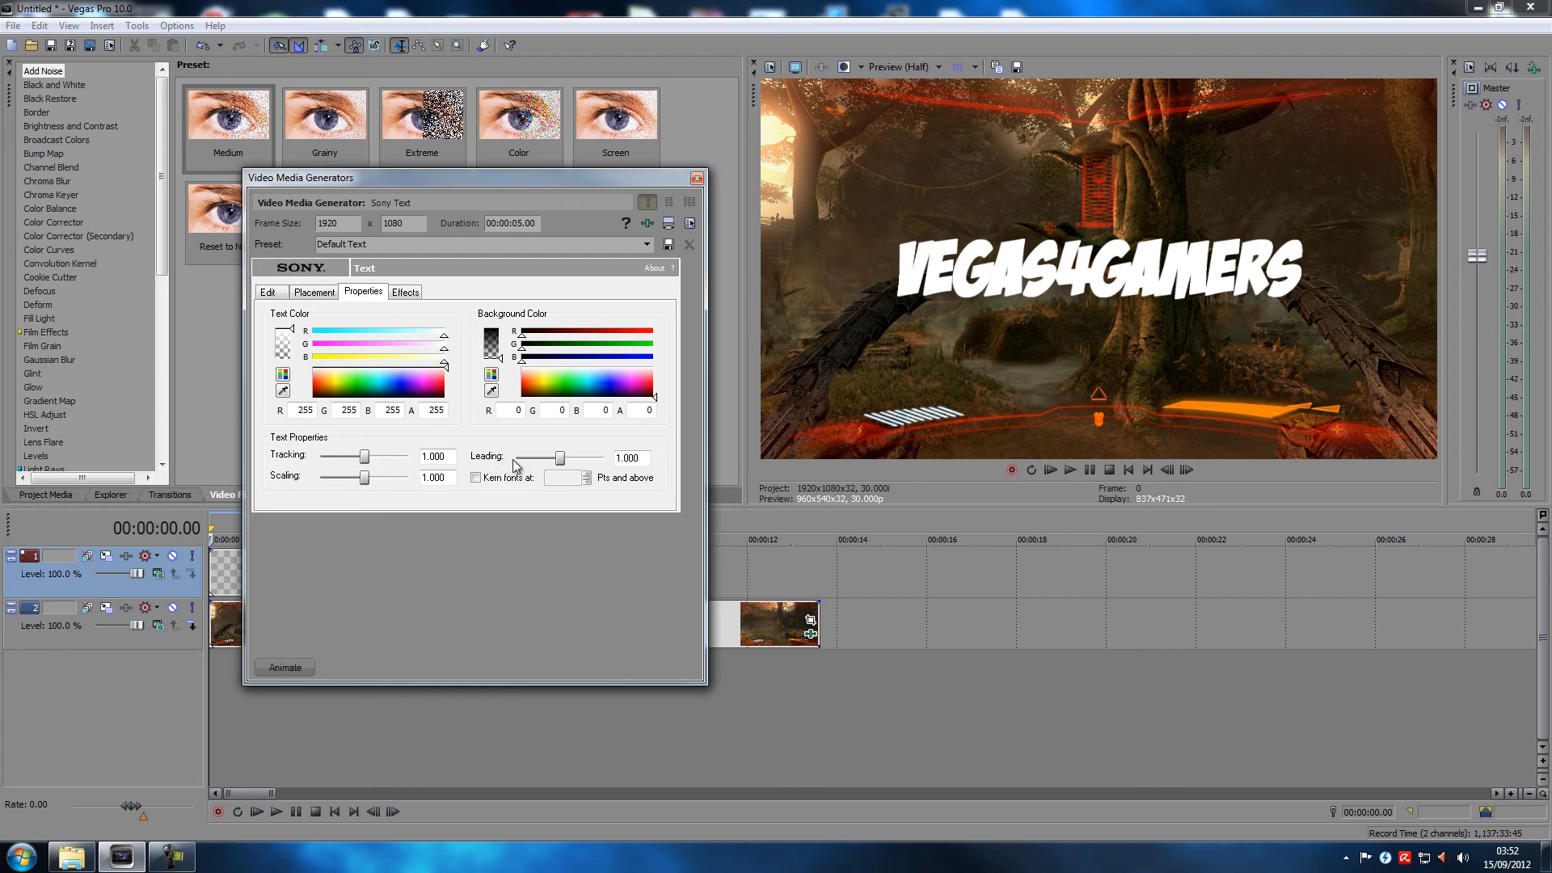
{"action": "left_click_drag", "start_coordinate": [562, 461], "coordinate": [578, 465]}
{"action": "left_click", "coordinate": [279, 669]}
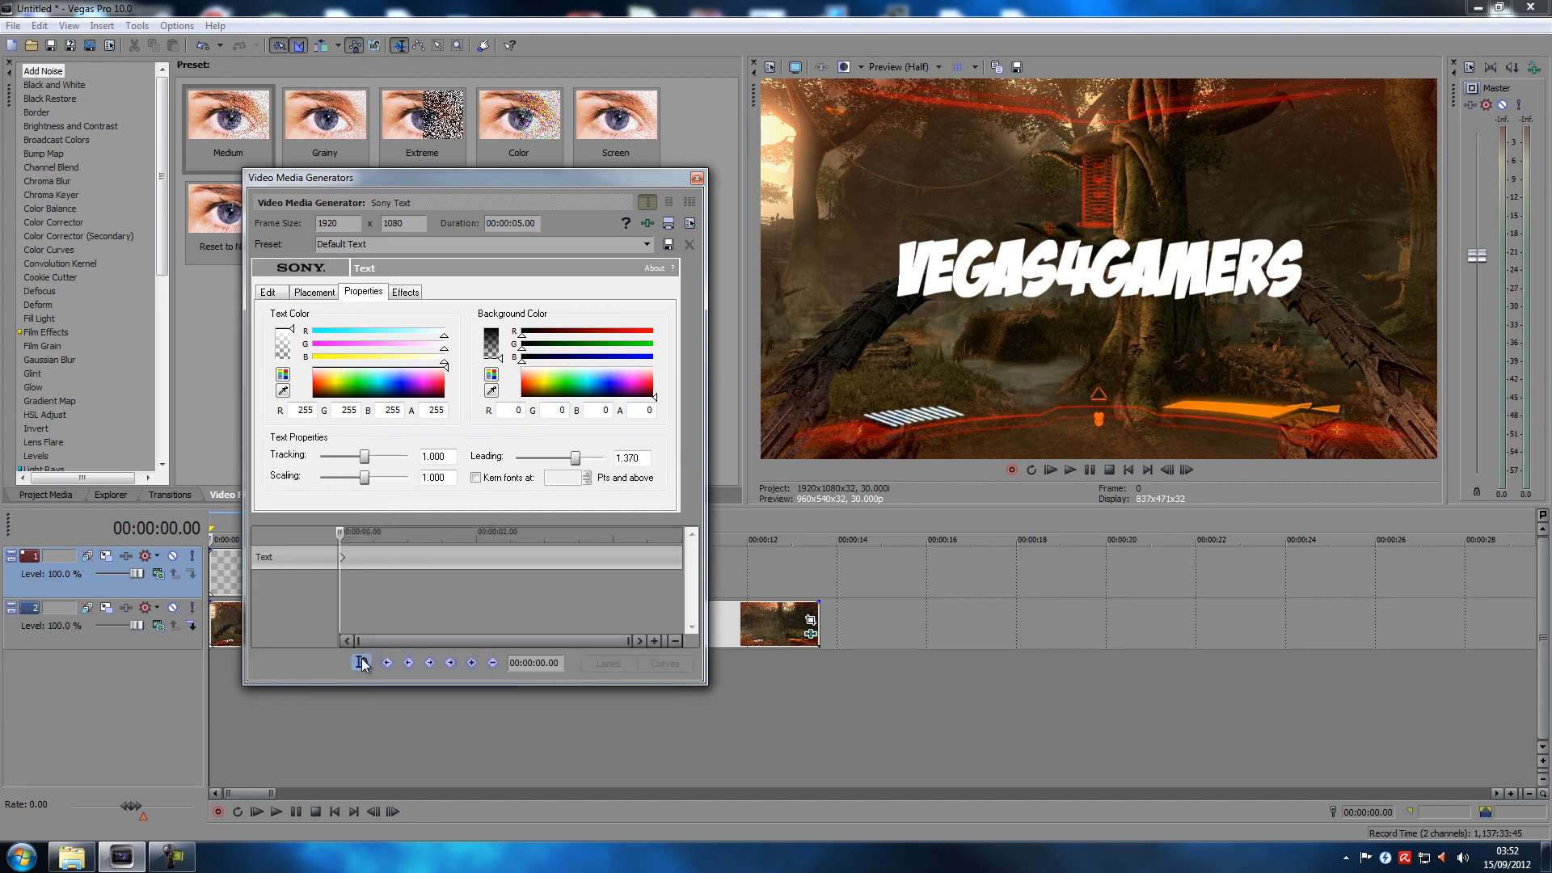
{"action": "left_click", "coordinate": [341, 557]}
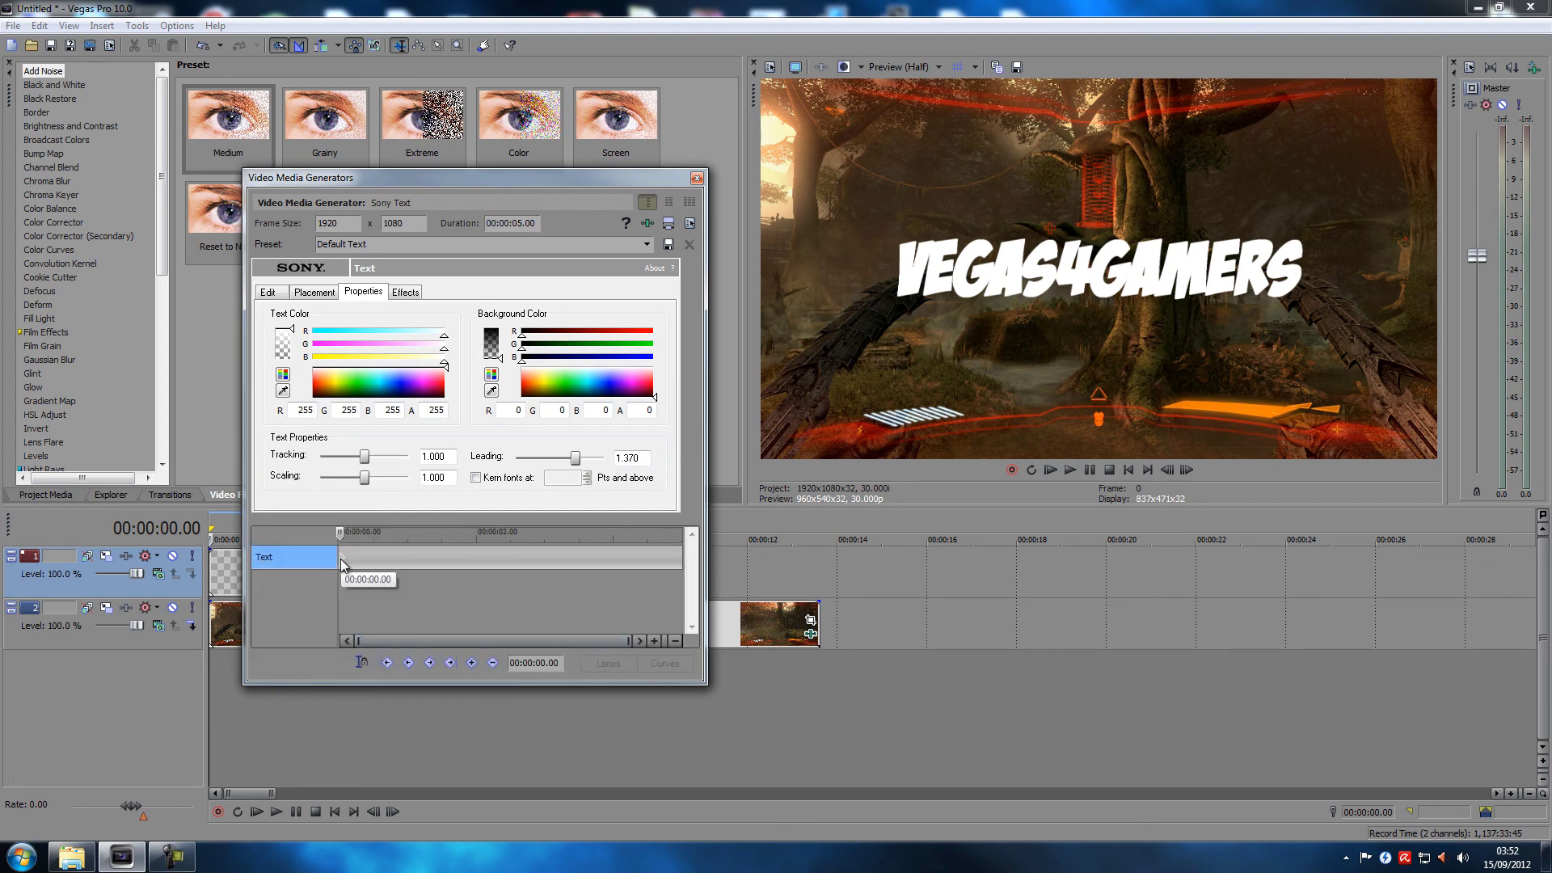
{"action": "double_click", "coordinate": [569, 457]}
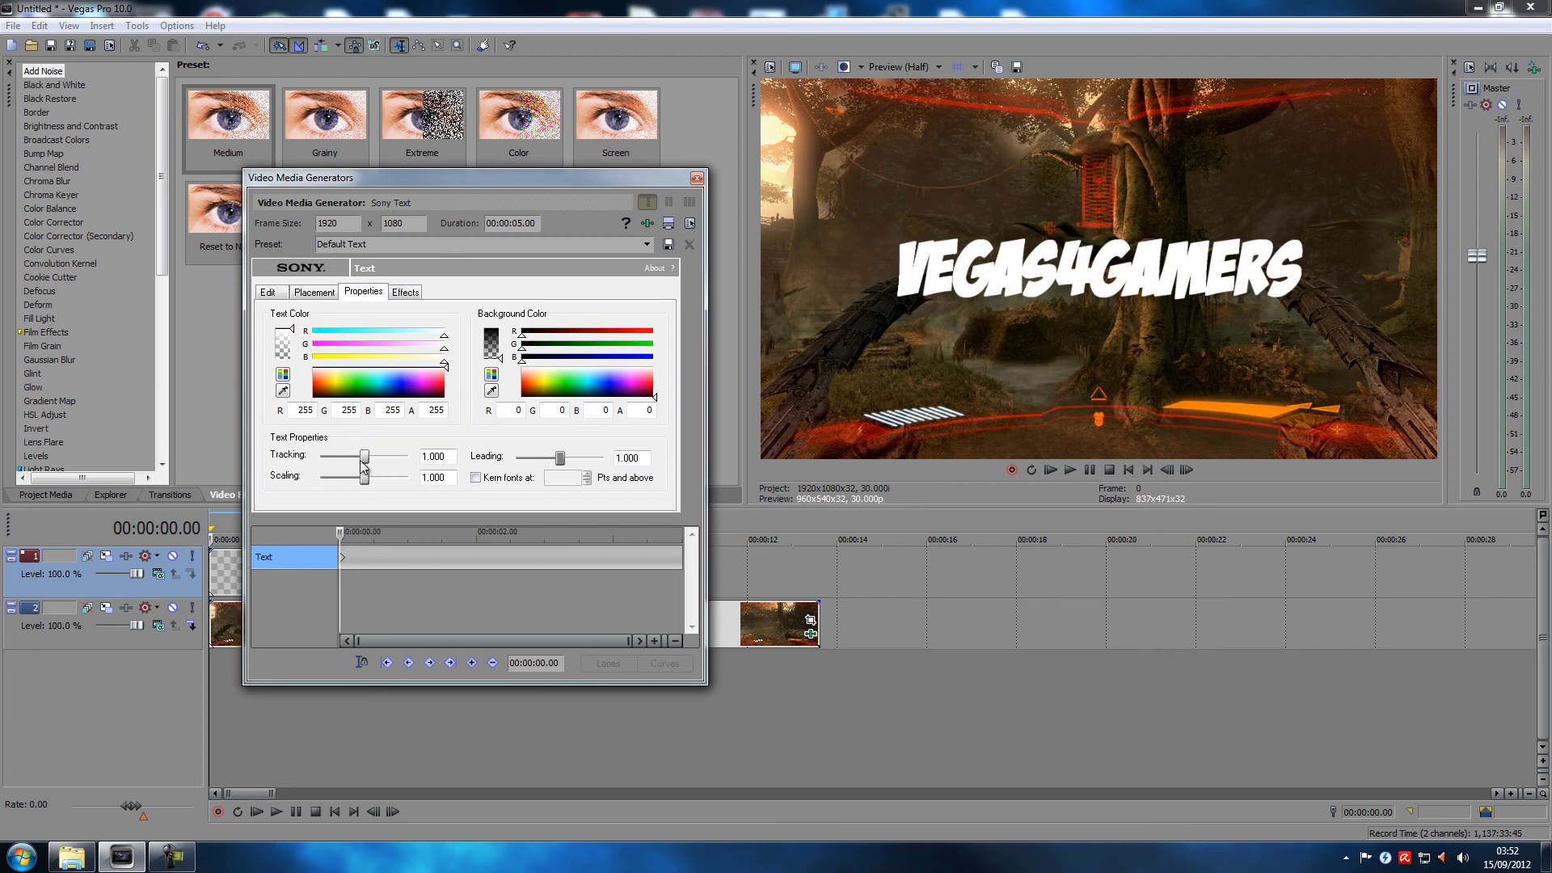
Set the title's tracking to 1.150 to space its letters further apart.
{"action": "left_click_drag", "start_coordinate": [366, 460], "coordinate": [375, 460]}
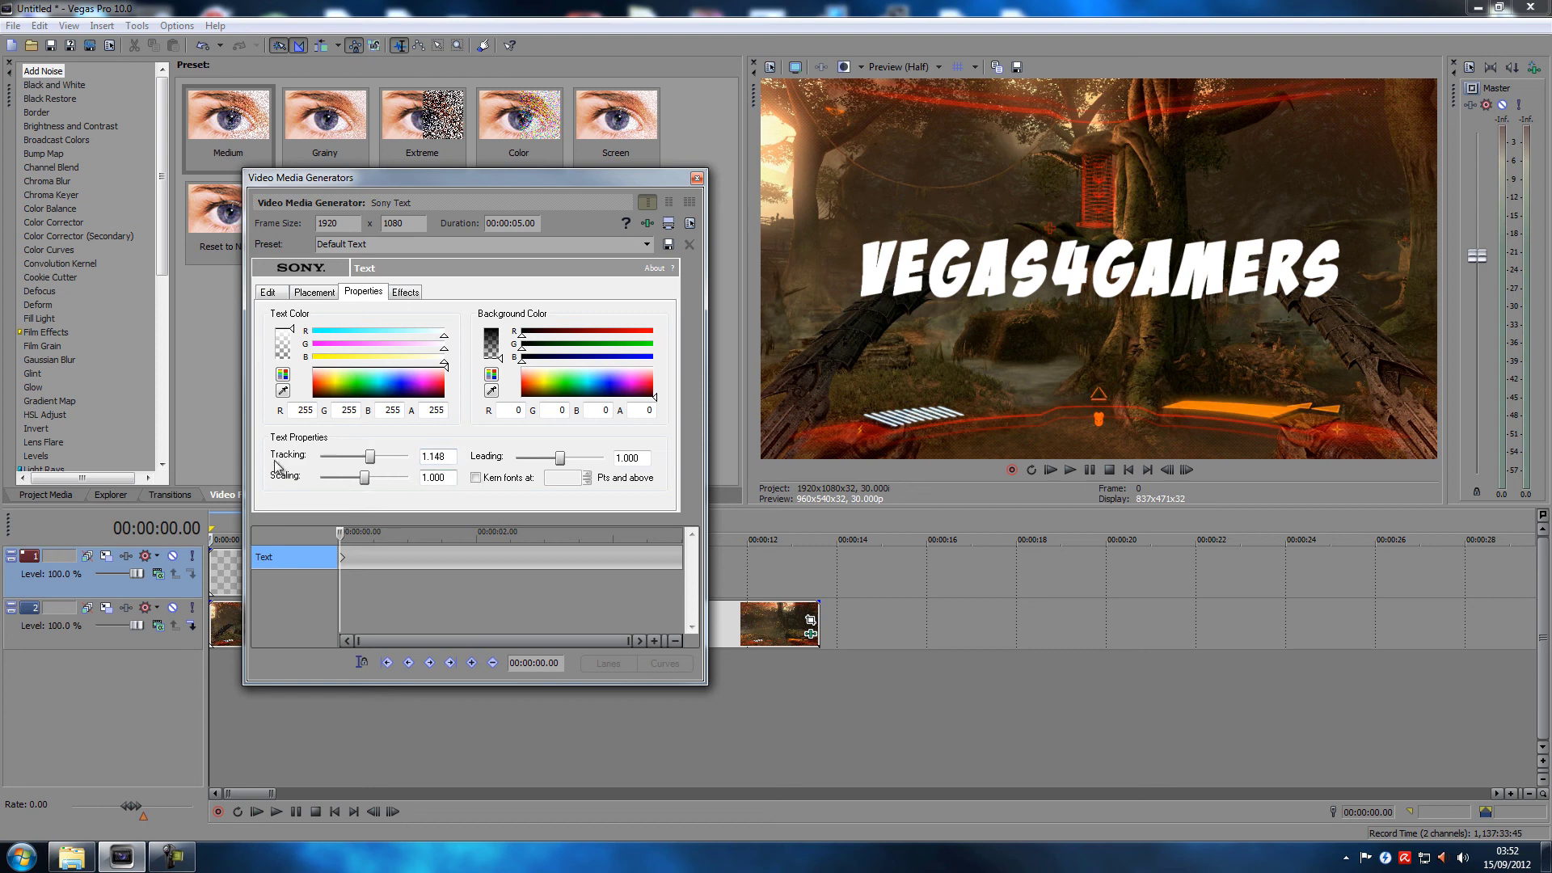
{"action": "key", "text": "BackSpace"}
Make the title's black background fully opaque at alpha 255 and its text colour fully transparent at alpha 0.
{"action": "mouse_move", "coordinate": [501, 362]}
{"action": "left_click_drag", "start_coordinate": [501, 362], "coordinate": [501, 329]}
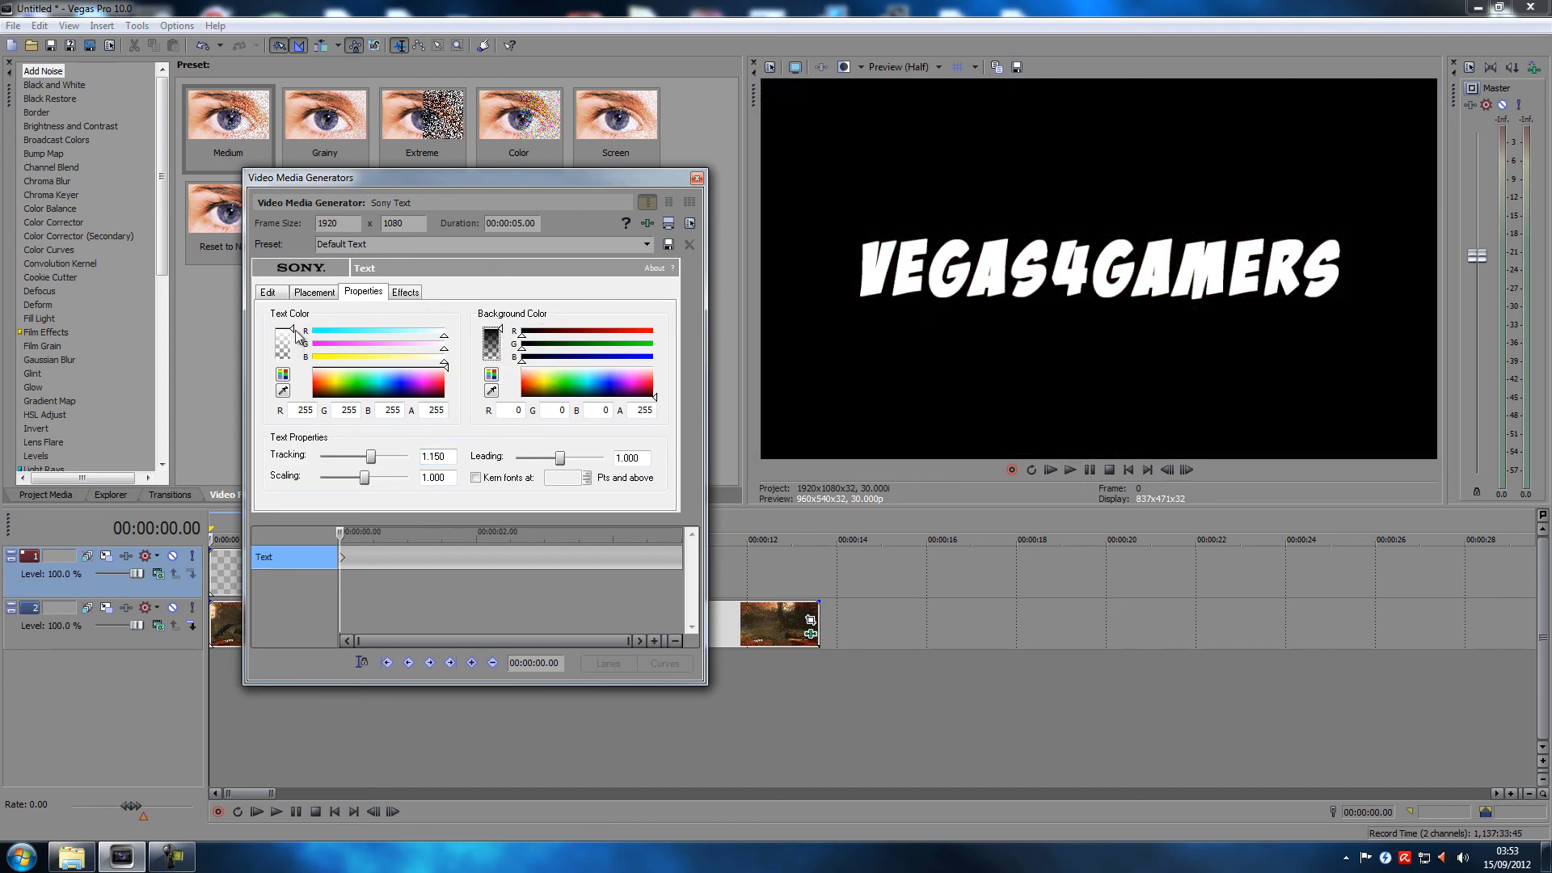
{"action": "mouse_move", "coordinate": [295, 333]}
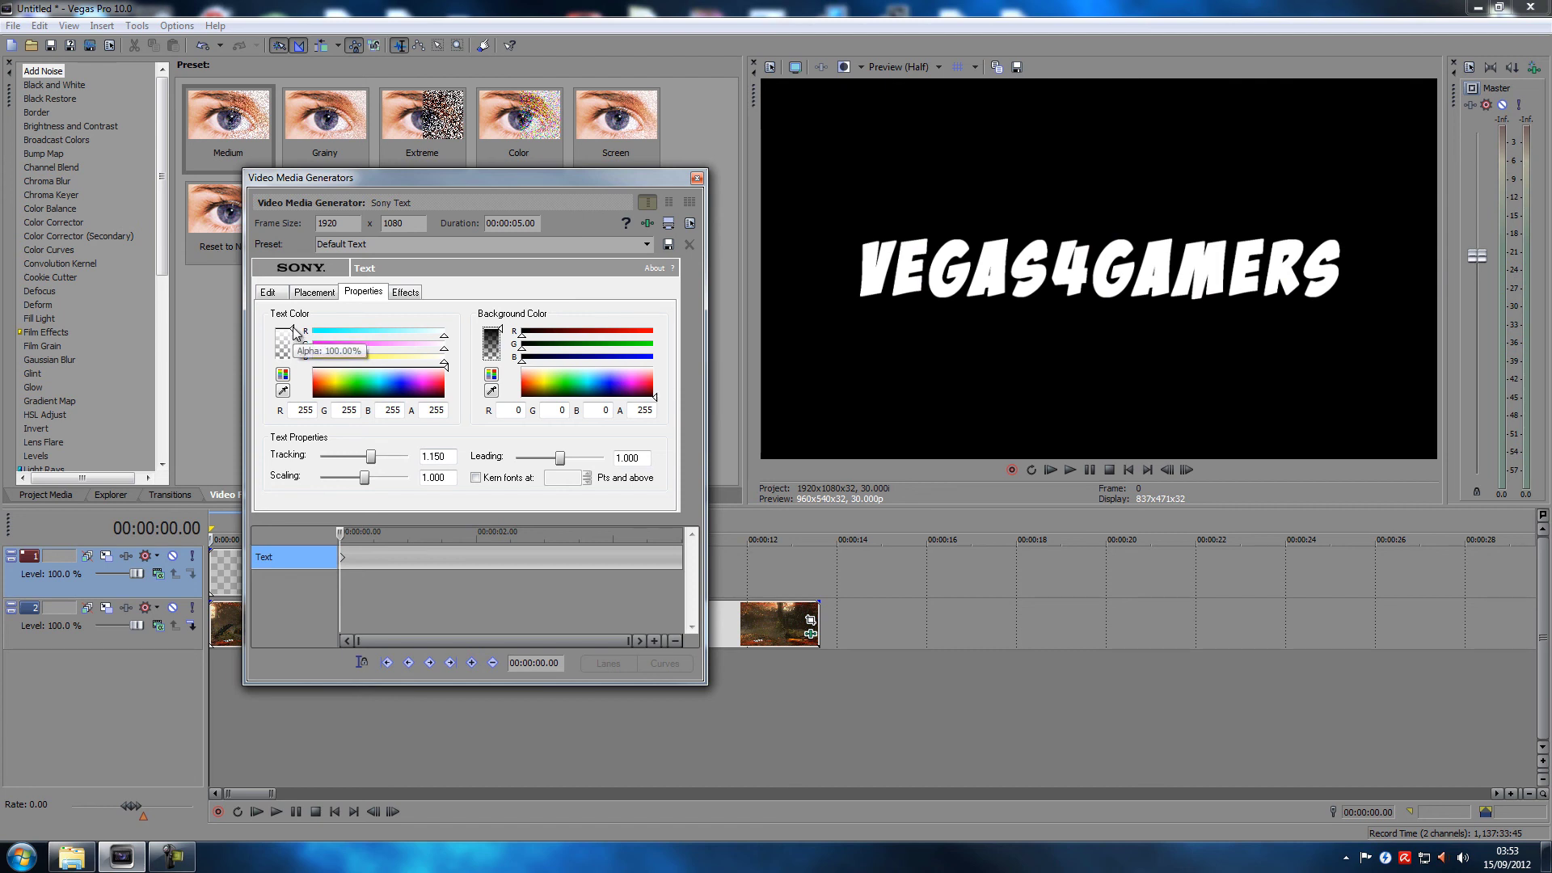
{"action": "left_click_drag", "start_coordinate": [296, 333], "coordinate": [292, 387]}
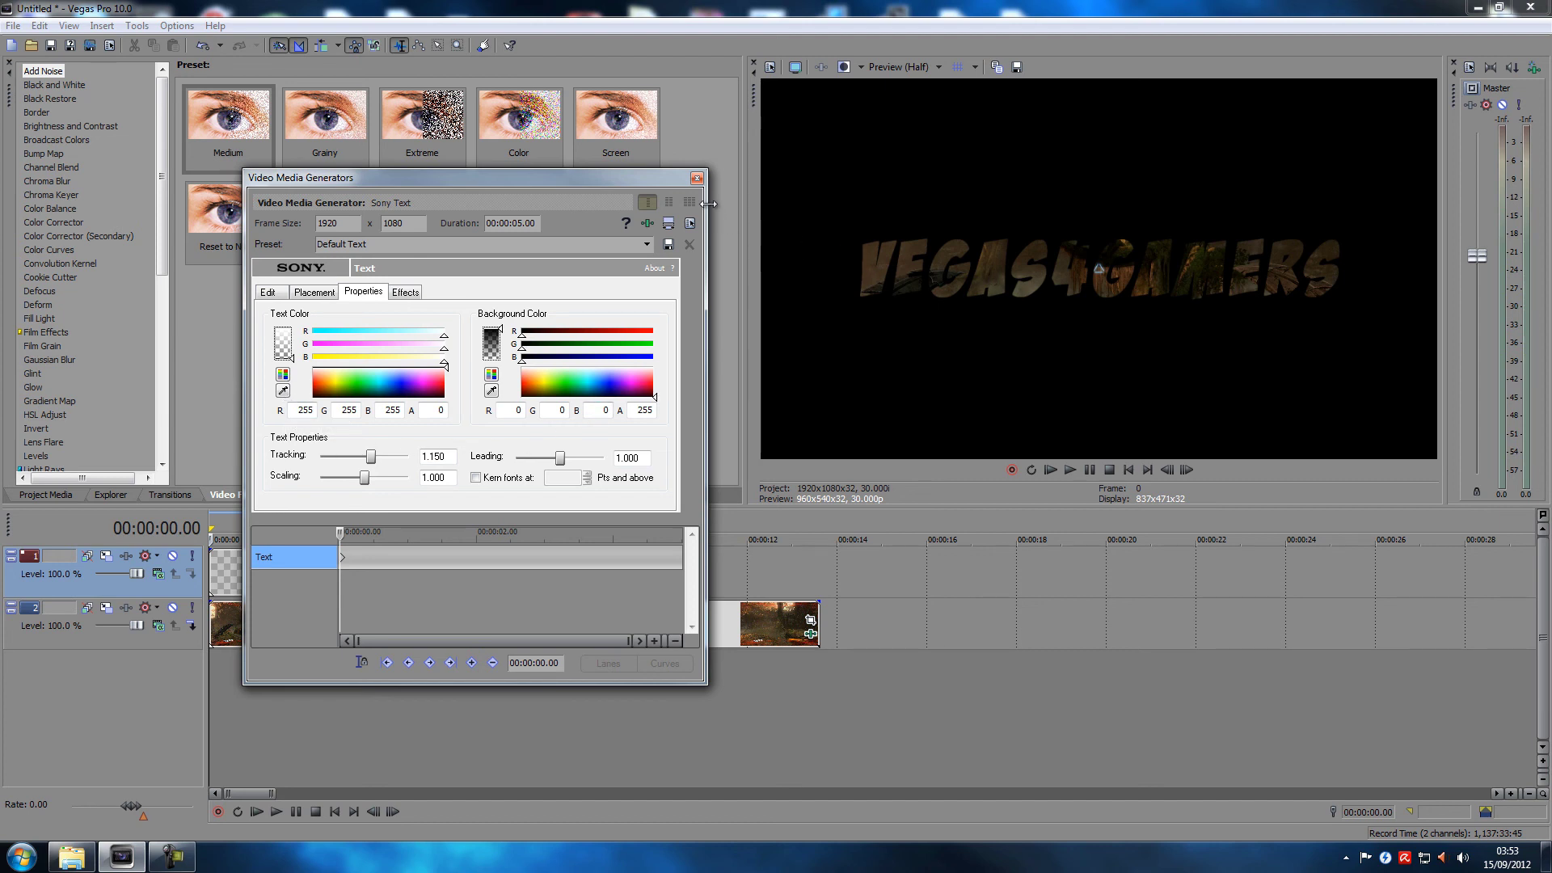
Enlarge the title's font size to 96 and close the text generator.
{"action": "left_click", "coordinate": [287, 294]}
{"action": "left_click", "coordinate": [468, 316]}
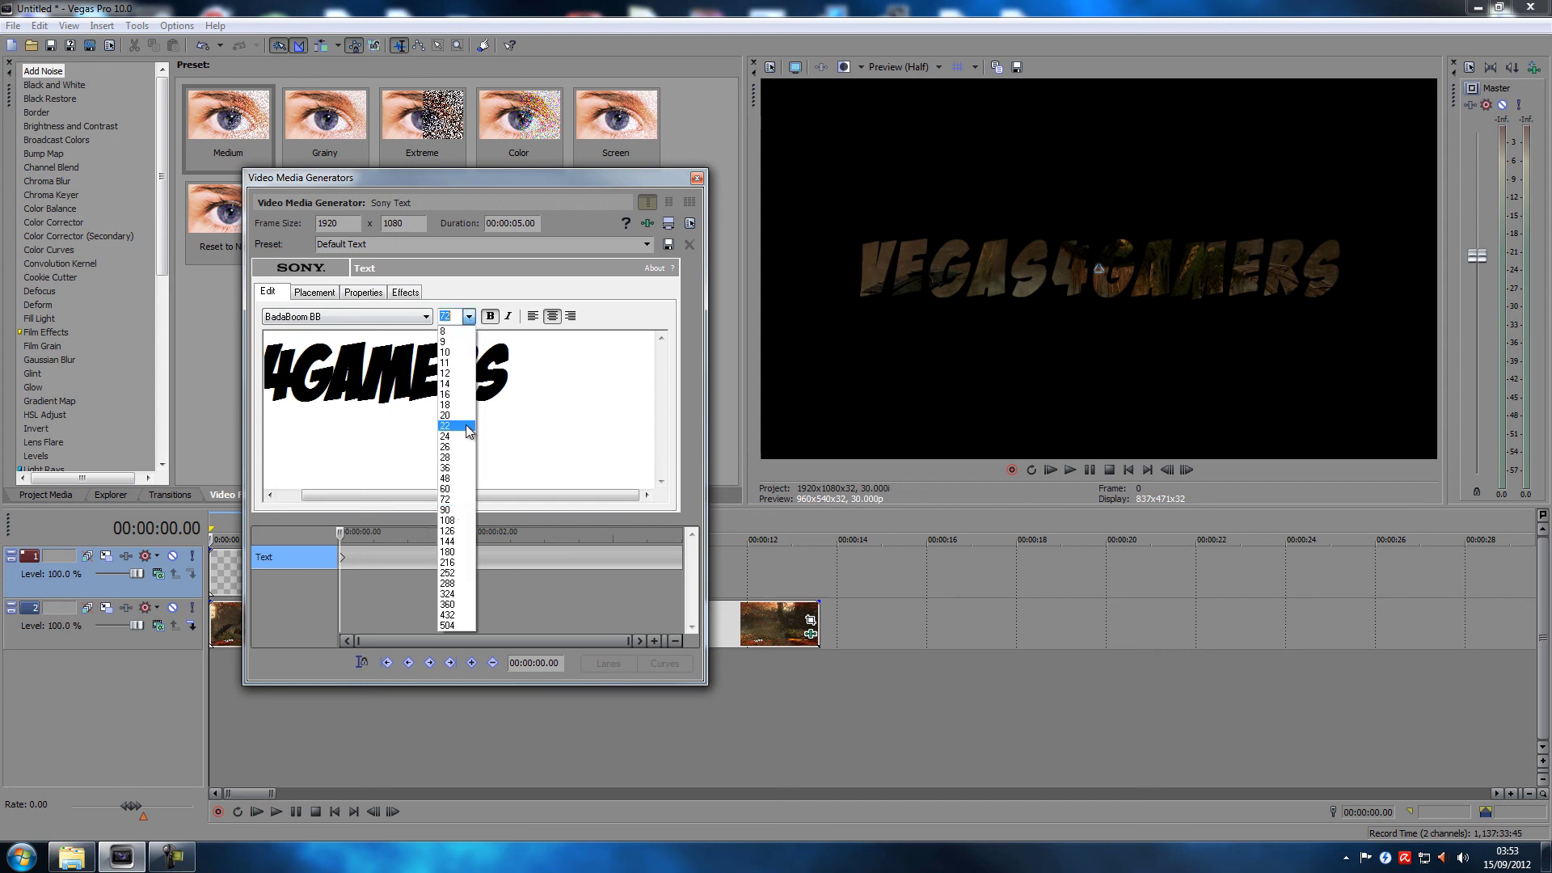
{"action": "left_click", "coordinate": [464, 510]}
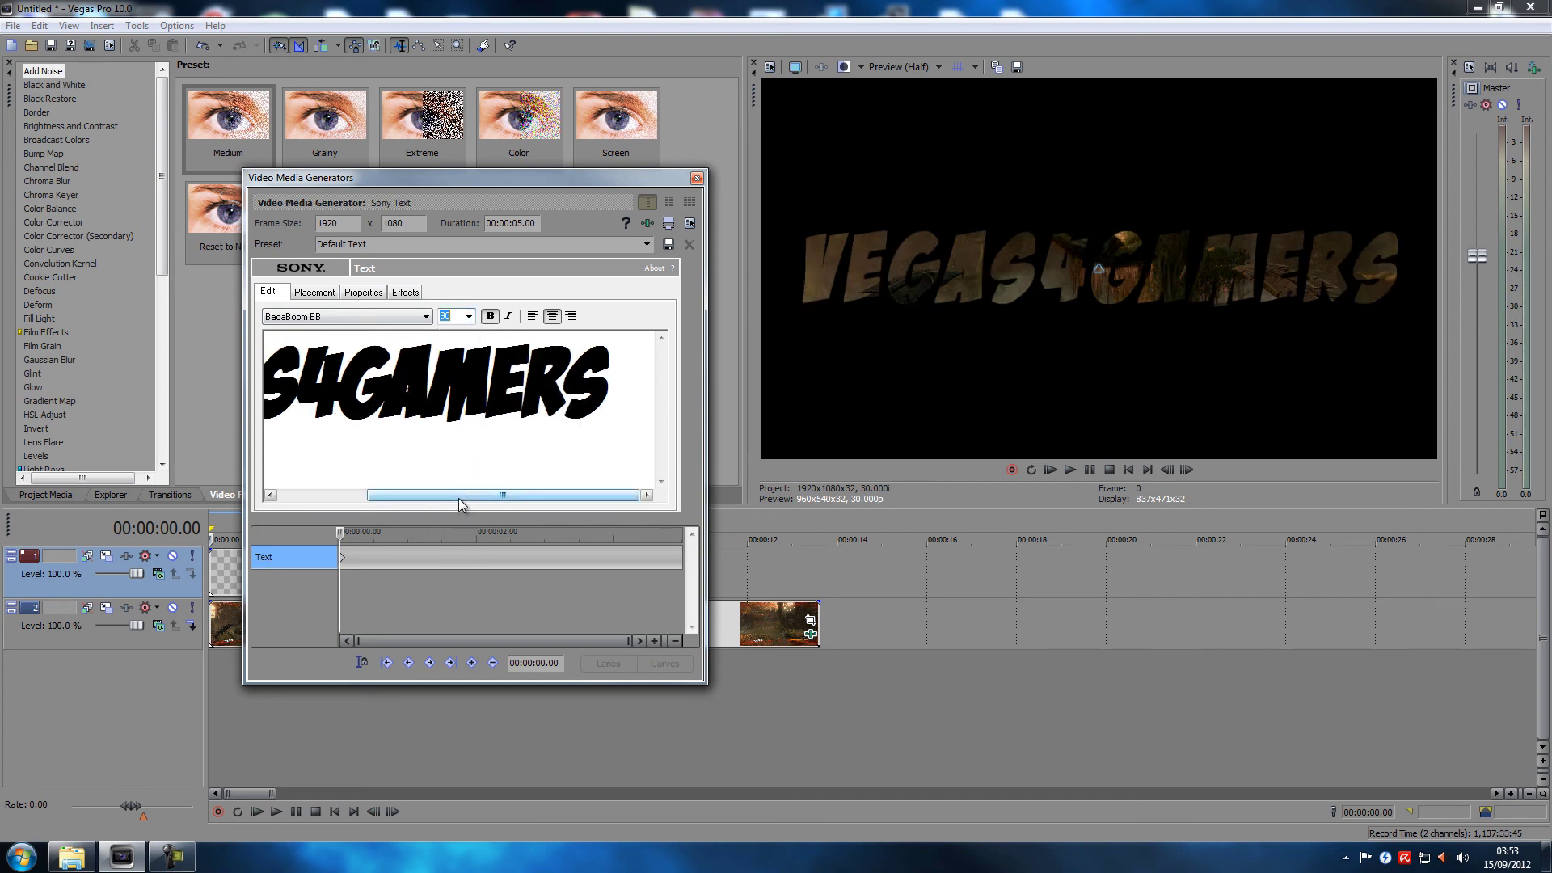
{"action": "left_click", "coordinate": [469, 316]}
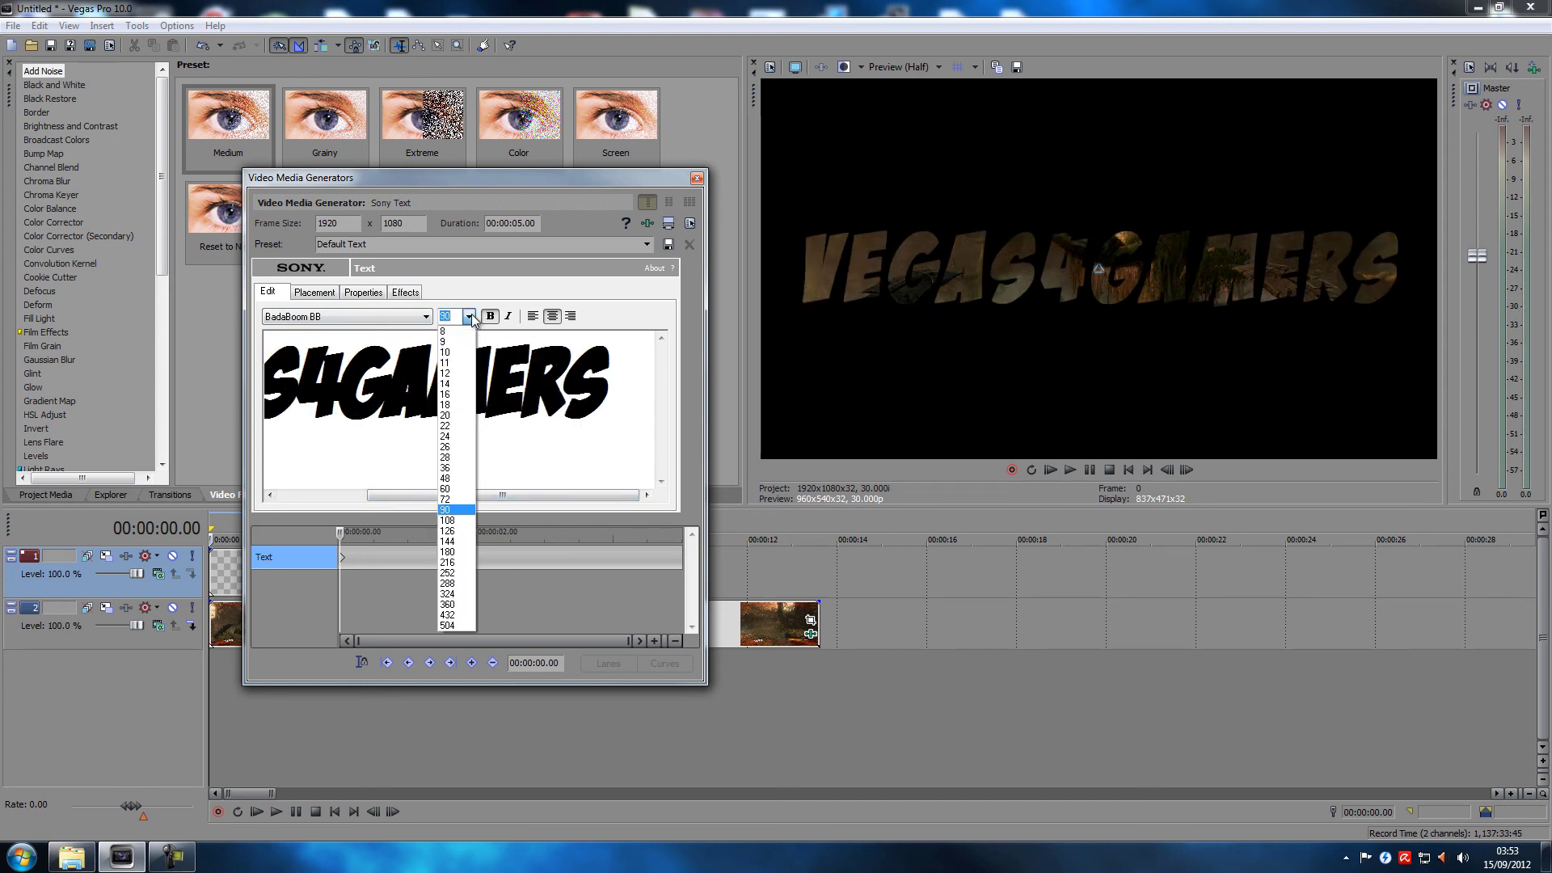
{"action": "left_click", "coordinate": [452, 316]}
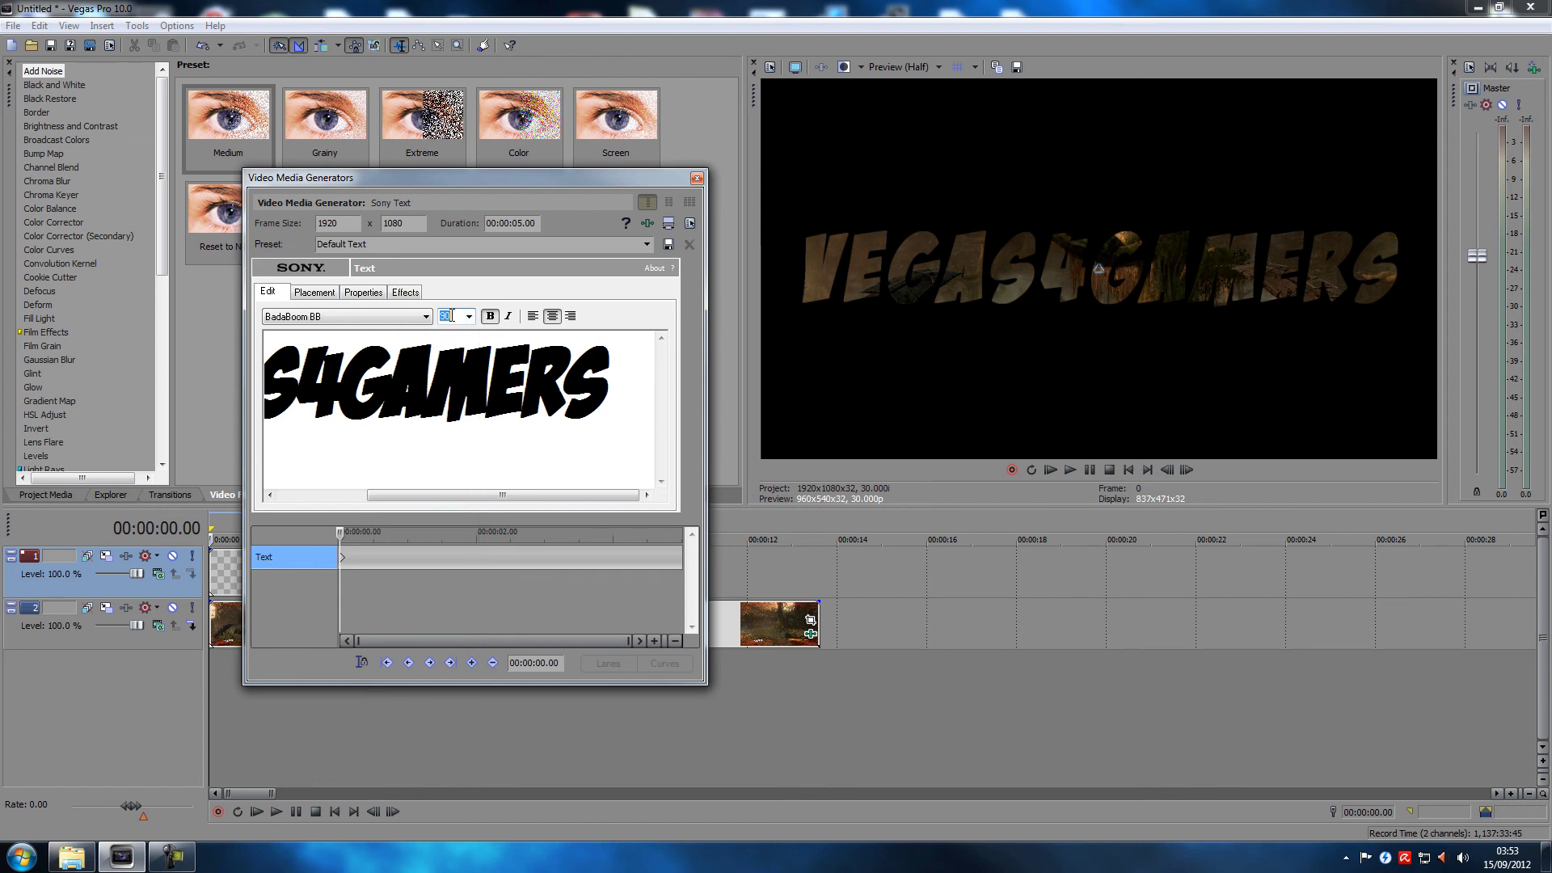
{"action": "scroll", "coordinate": [447, 318], "scroll_direction": "down", "scroll_amount": 1}
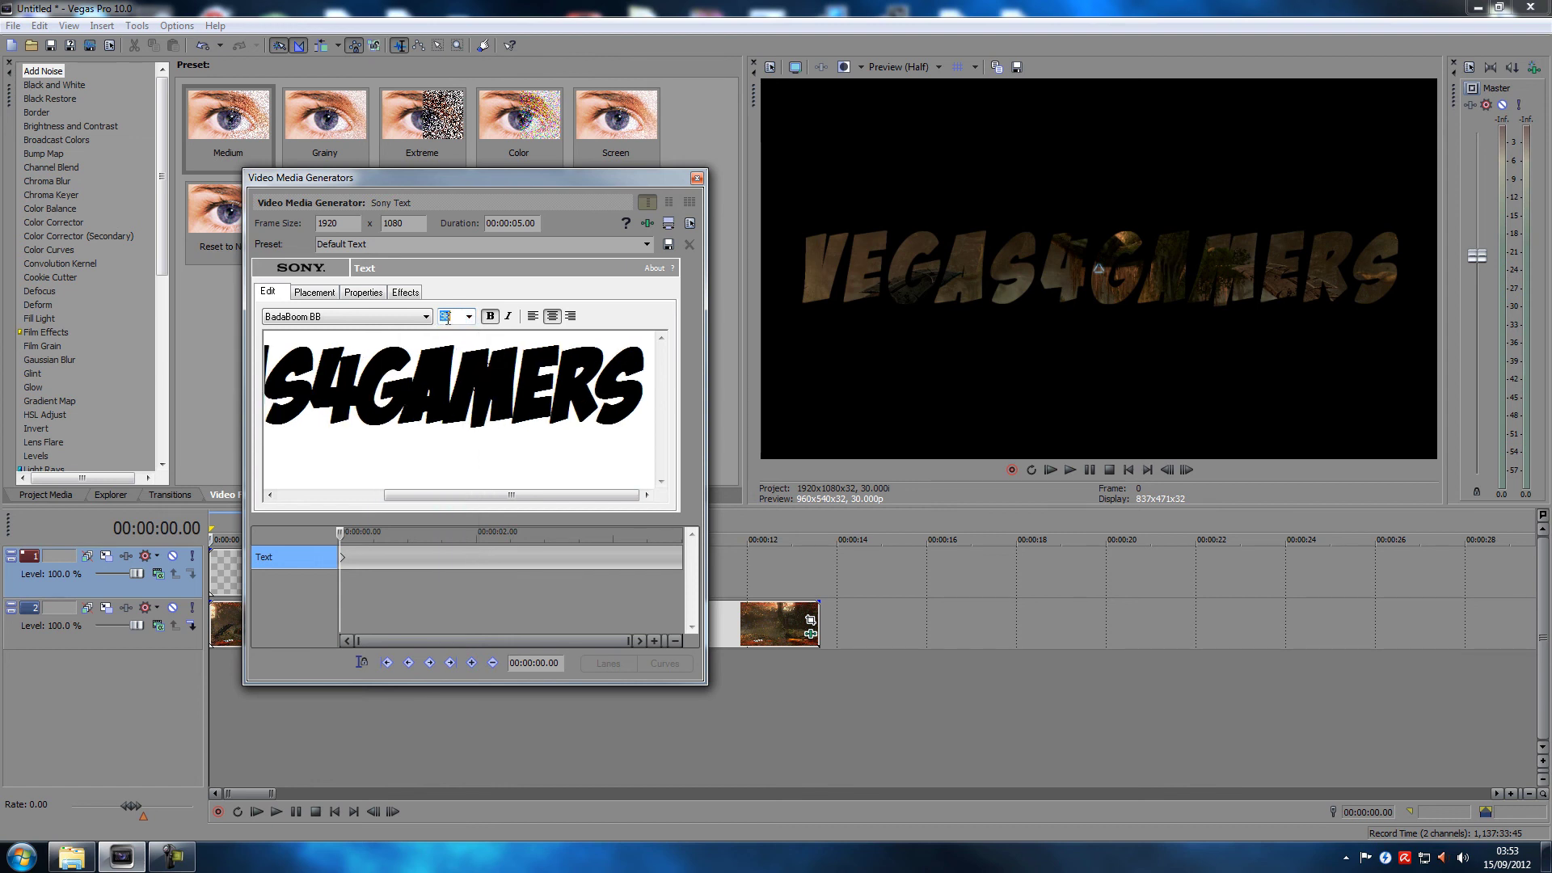
{"action": "left_click", "coordinate": [697, 178]}
Extend the title event on the upper track to the end of the gameplay clip below.
{"action": "left_click_drag", "start_coordinate": [424, 572], "coordinate": [816, 583]}
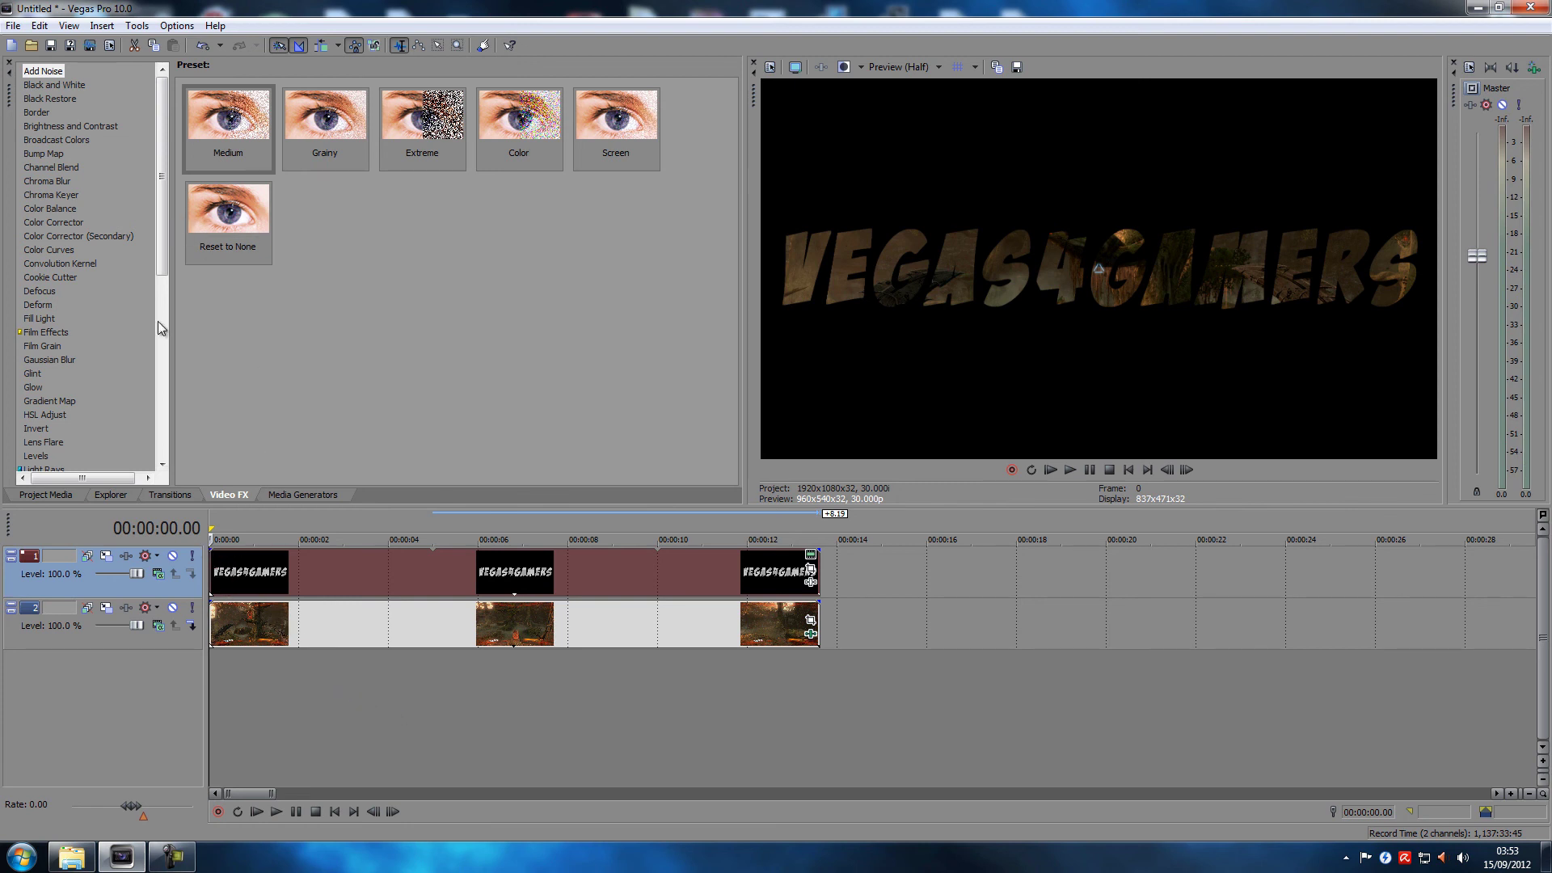
{"action": "left_click", "coordinate": [169, 495]}
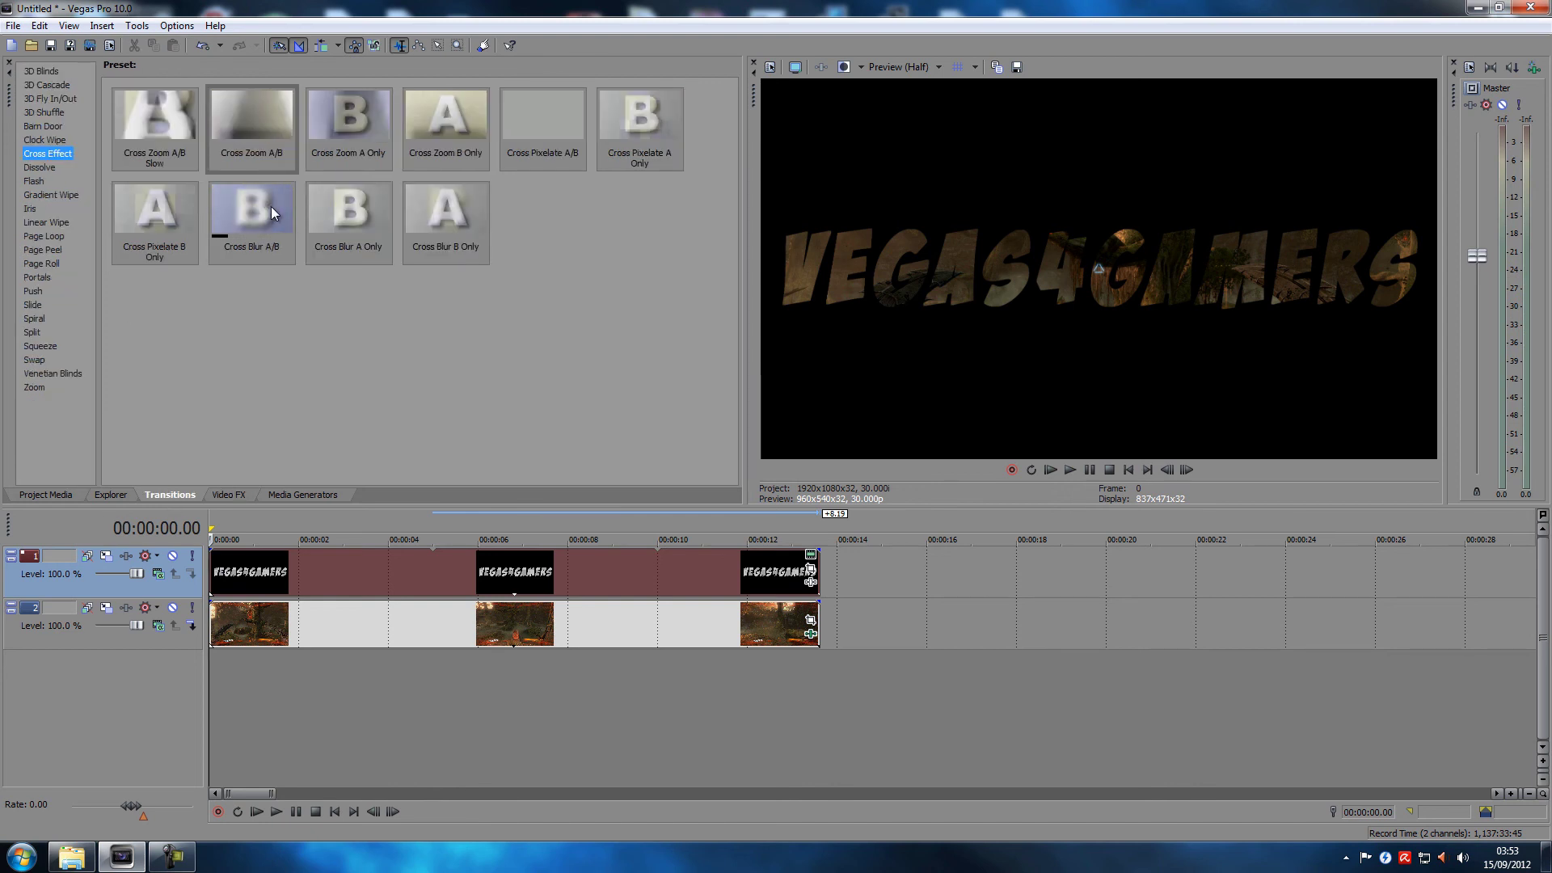
Add a fade-in of about 1 second to the title event and about 2 seconds to the gameplay clip.
{"action": "left_click", "coordinate": [239, 679]}
{"action": "scroll", "coordinate": [239, 680], "scroll_direction": "up", "scroll_amount": 4}
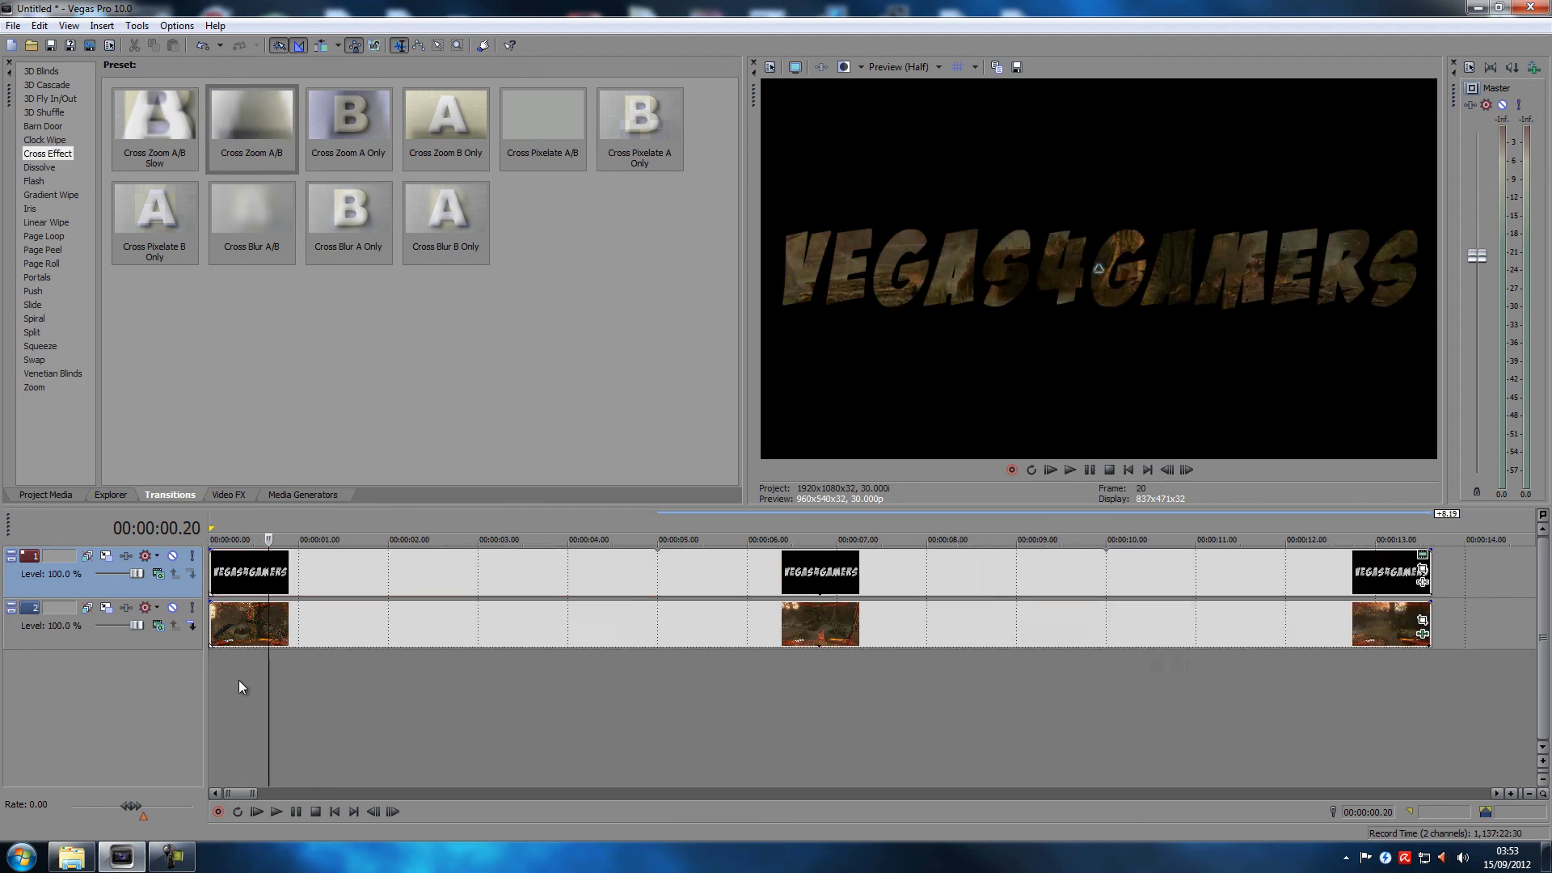
{"action": "left_click_drag", "start_coordinate": [212, 551], "coordinate": [330, 575]}
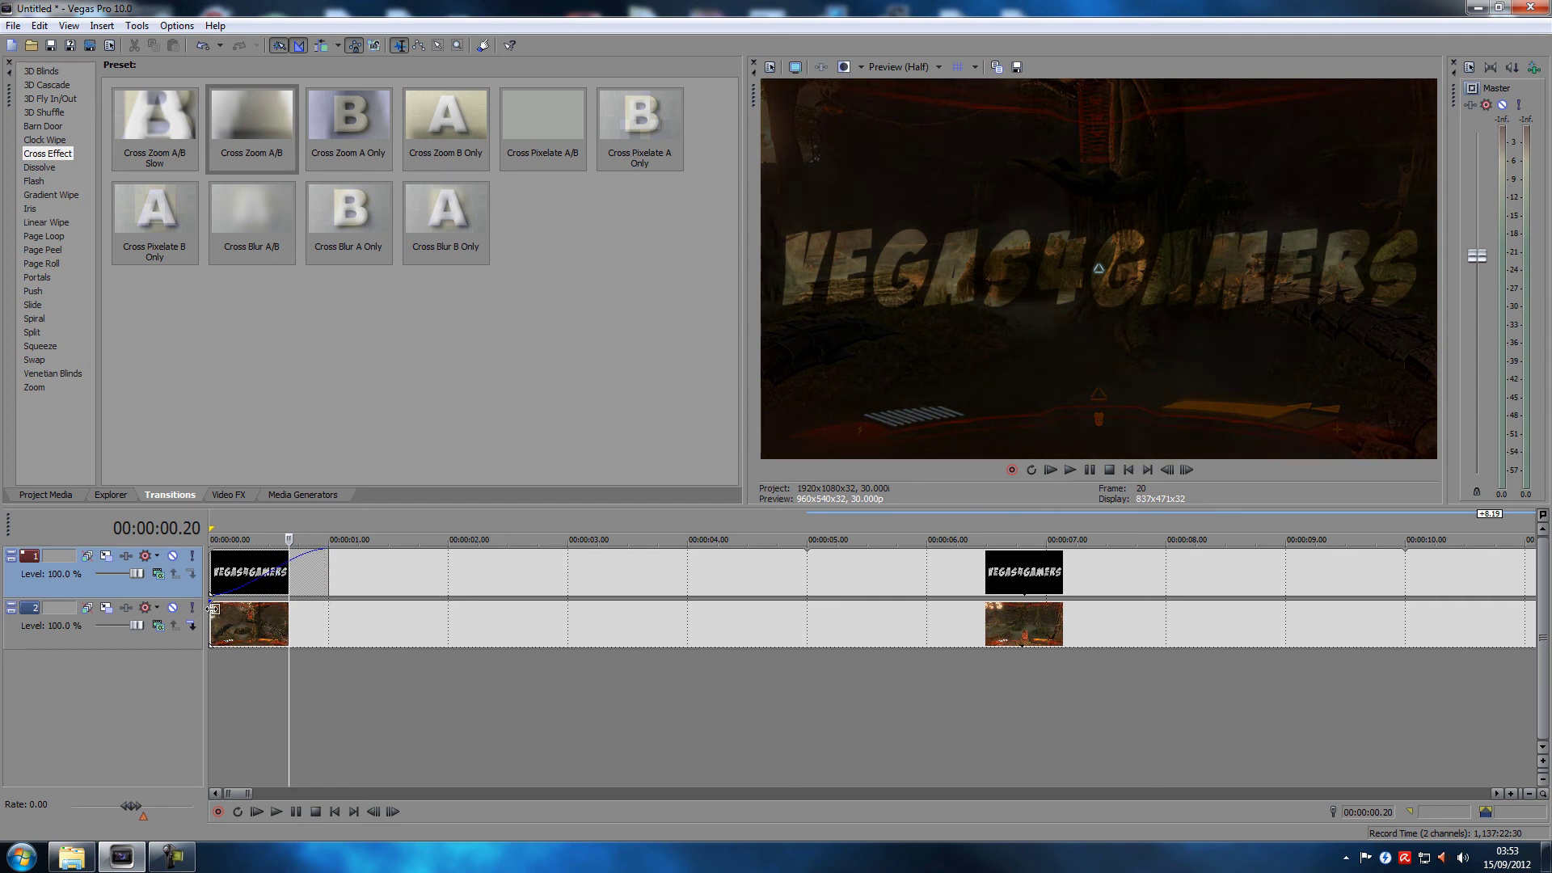
{"action": "left_click_drag", "start_coordinate": [215, 605], "coordinate": [448, 617]}
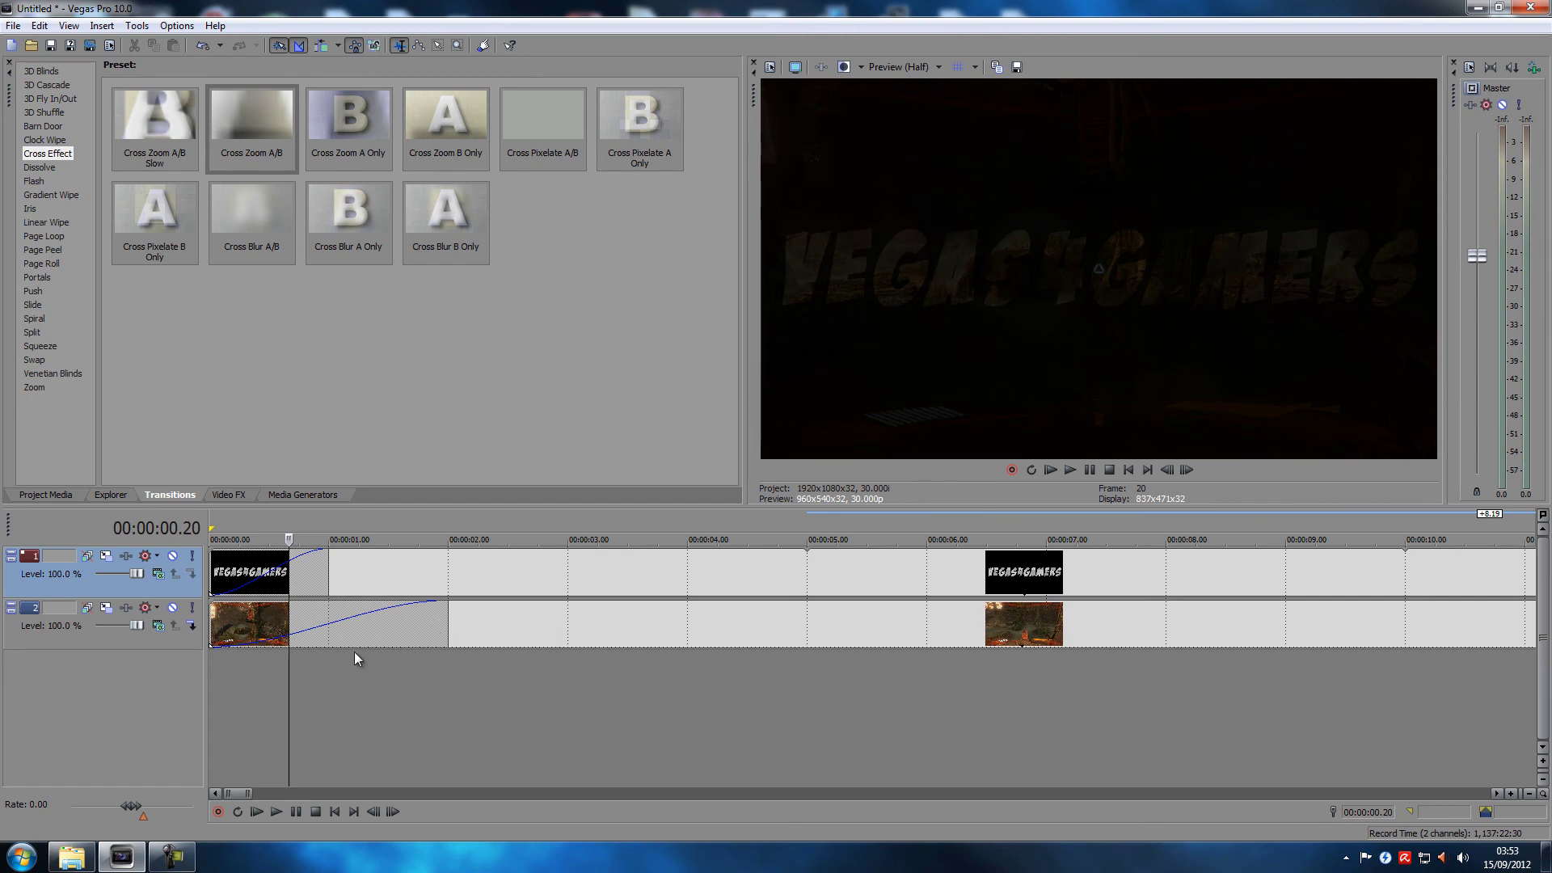
Add a fade-out of about 1 second to the title event and about 2 seconds to the gameplay clip.
{"action": "scroll", "coordinate": [488, 661], "scroll_direction": "down", "scroll_amount": 4}
{"action": "left_click", "coordinate": [614, 666]}
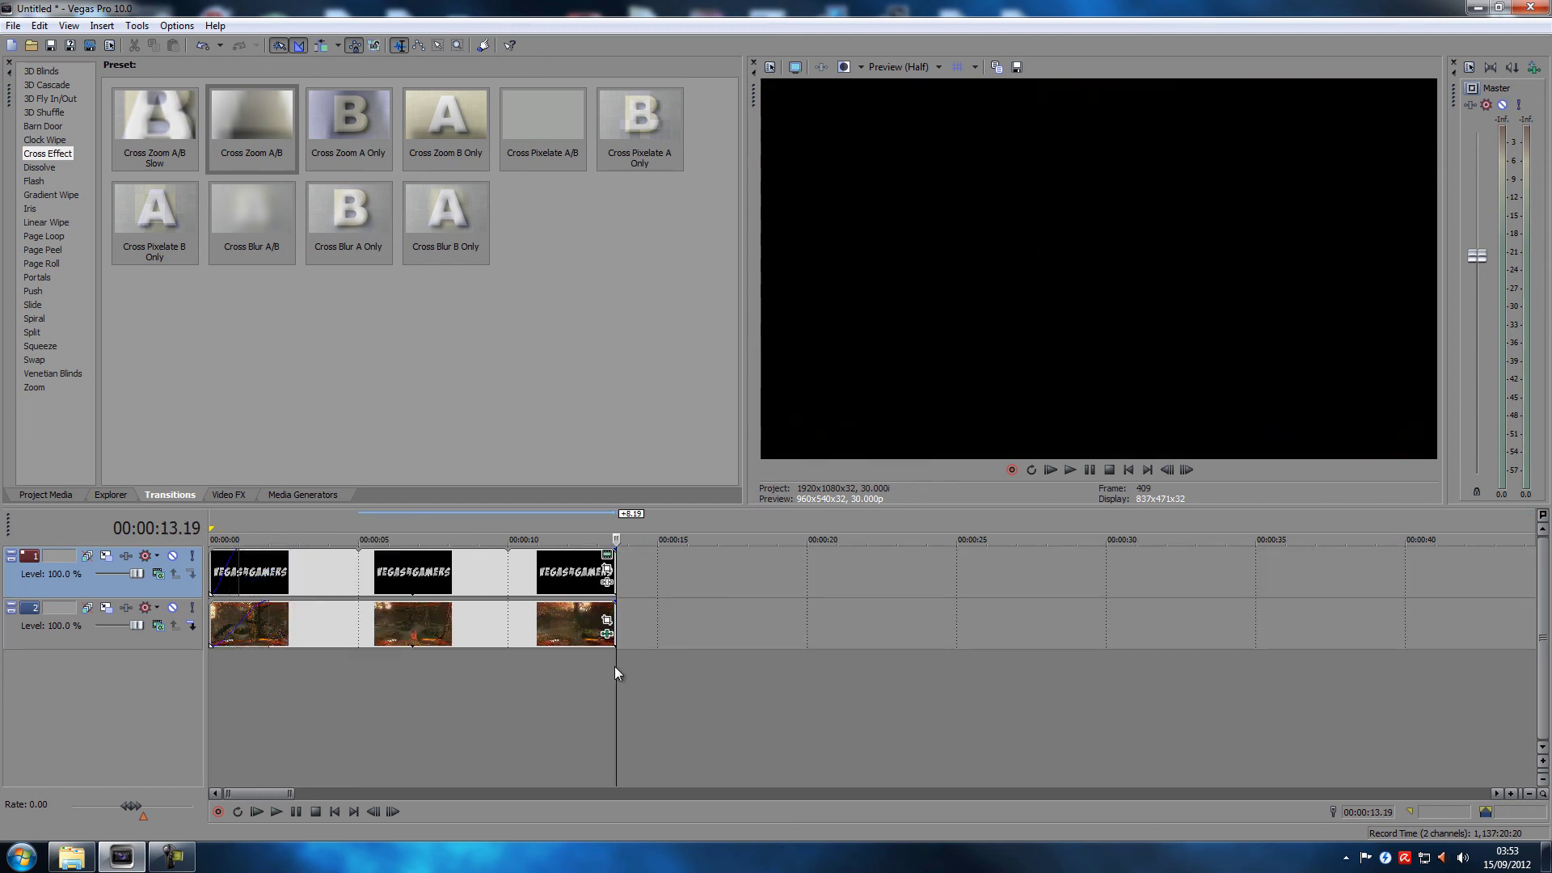
{"action": "scroll", "coordinate": [614, 666], "scroll_direction": "up", "scroll_amount": 6}
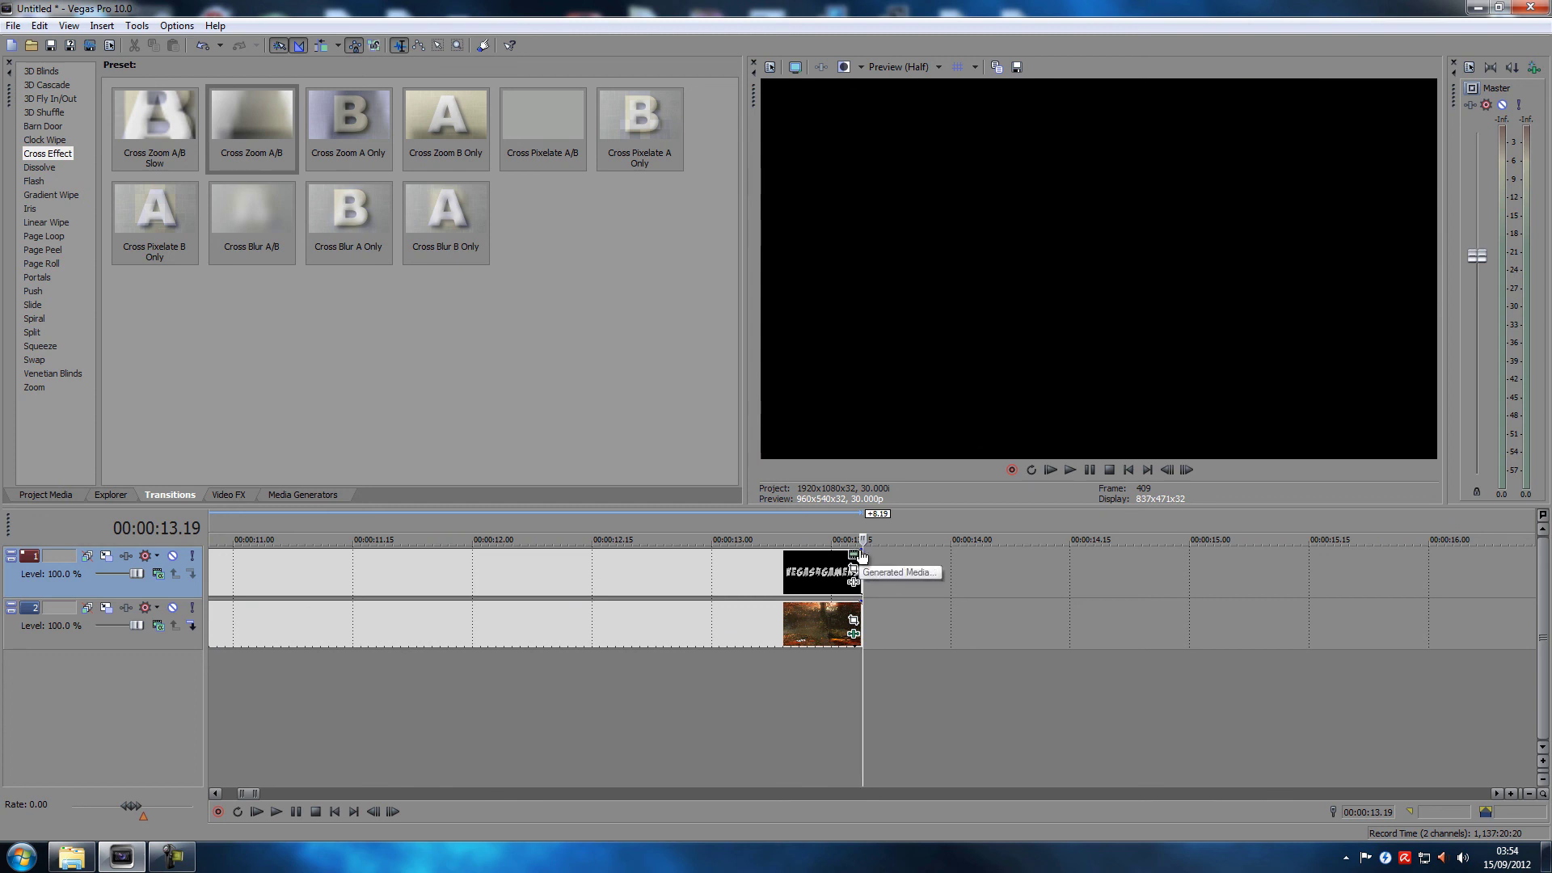
{"action": "left_click_drag", "start_coordinate": [860, 556], "coordinate": [630, 570]}
{"action": "scroll", "coordinate": [658, 582], "scroll_direction": "down", "scroll_amount": 2}
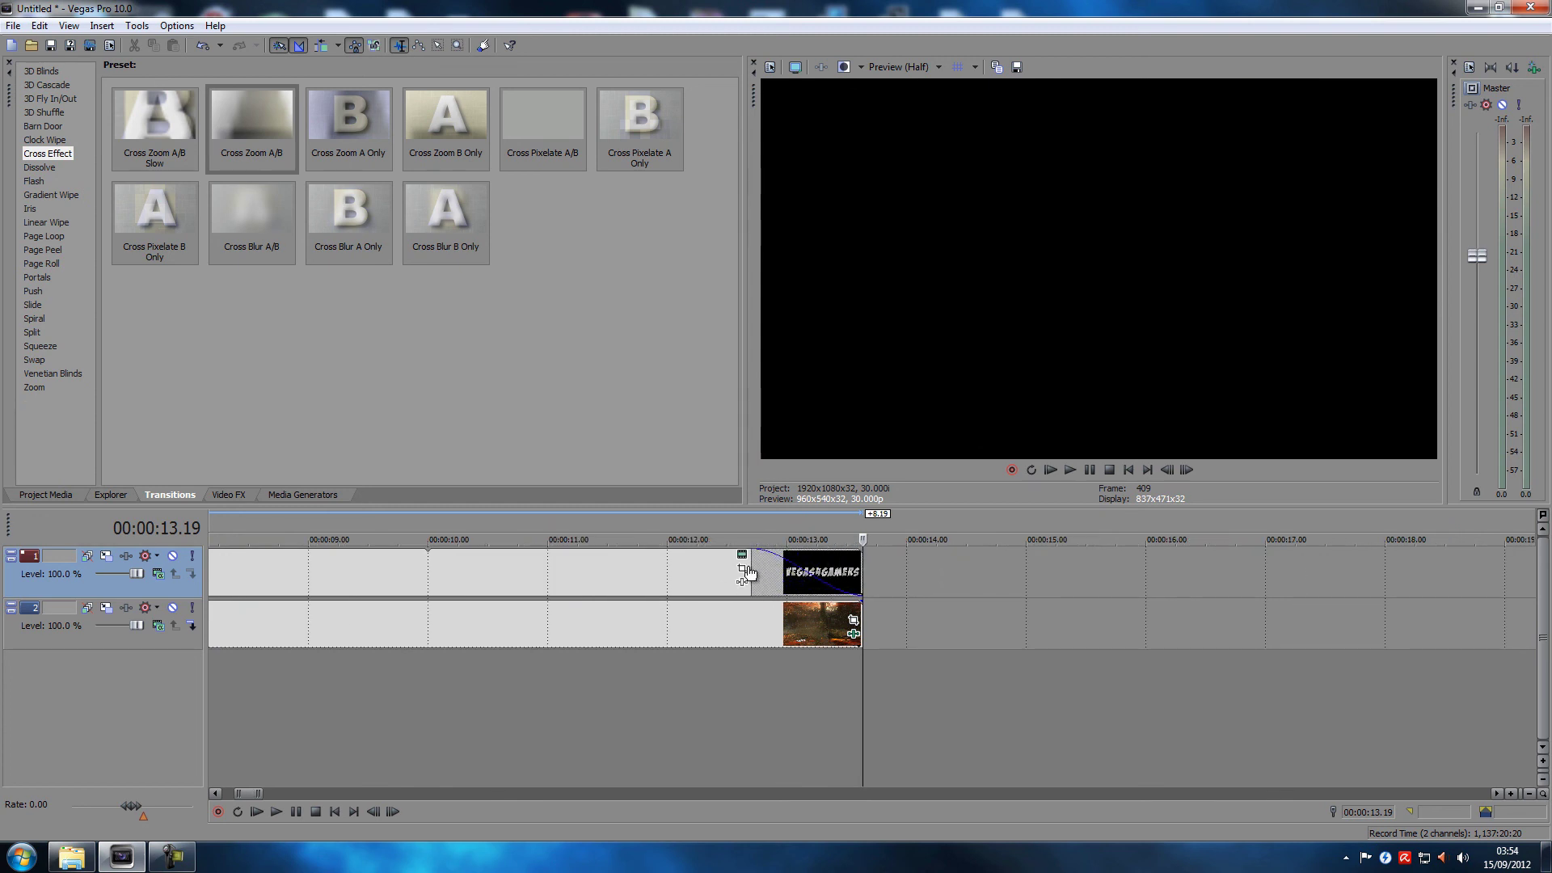
{"action": "mouse_move", "coordinate": [749, 573]}
{"action": "left_mouse_down"}
{"action": "mouse_move", "coordinate": [649, 568]}
{"action": "mouse_move", "coordinate": [744, 575]}
{"action": "left_mouse_up"}
{"action": "left_click_drag", "start_coordinate": [861, 598], "coordinate": [623, 610]}
{"action": "scroll", "coordinate": [635, 640], "scroll_direction": "down", "scroll_amount": 6}
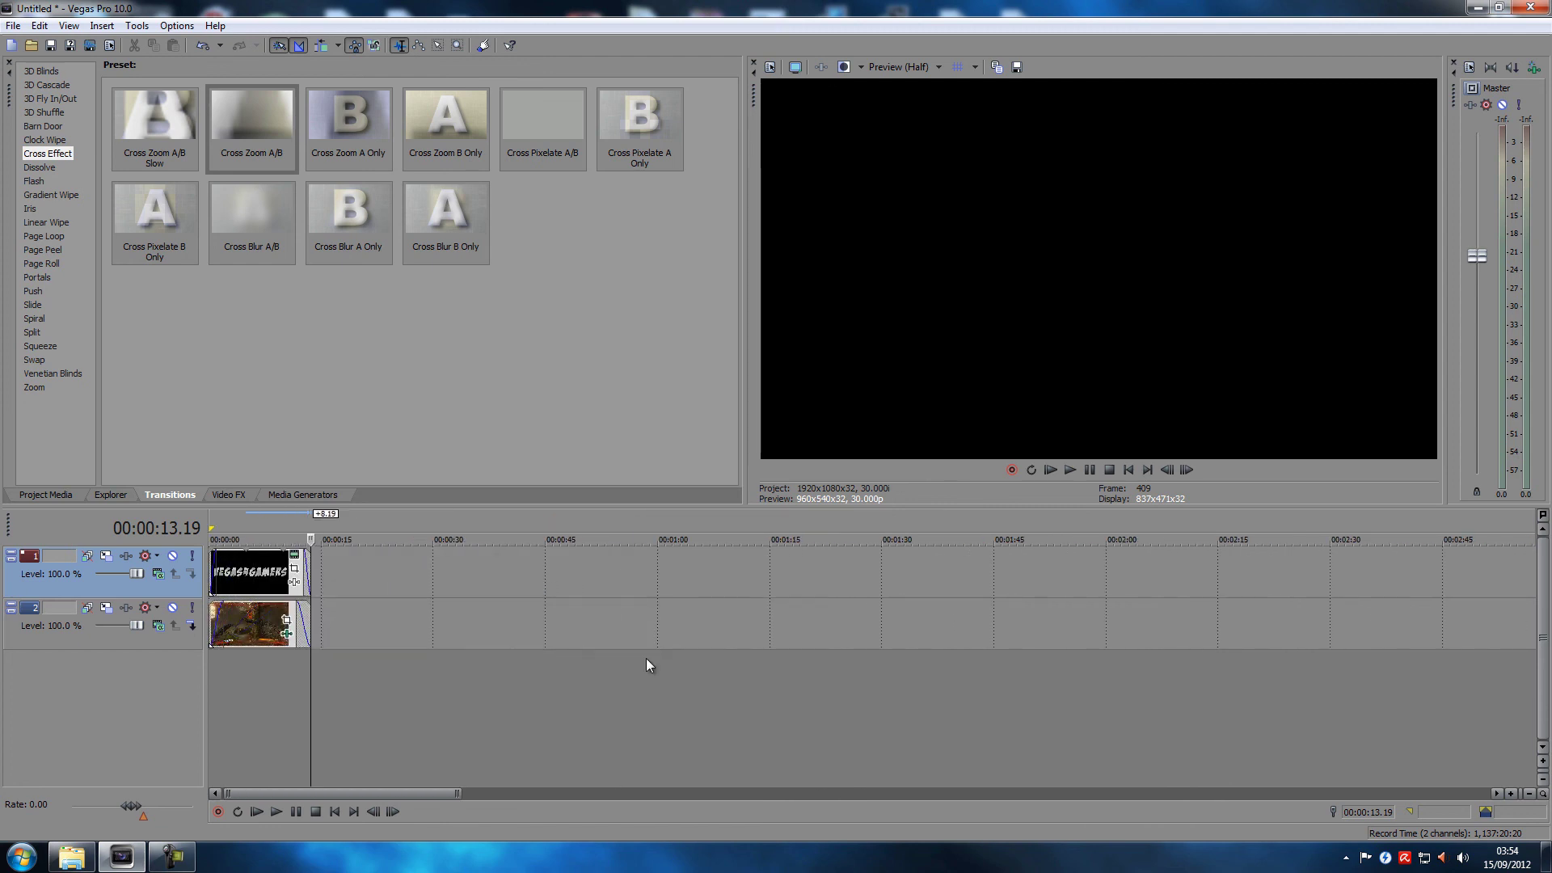
Play the project from the start to preview the title and its fades.
{"action": "left_click", "coordinate": [336, 810]}
{"action": "left_click", "coordinate": [277, 812]}
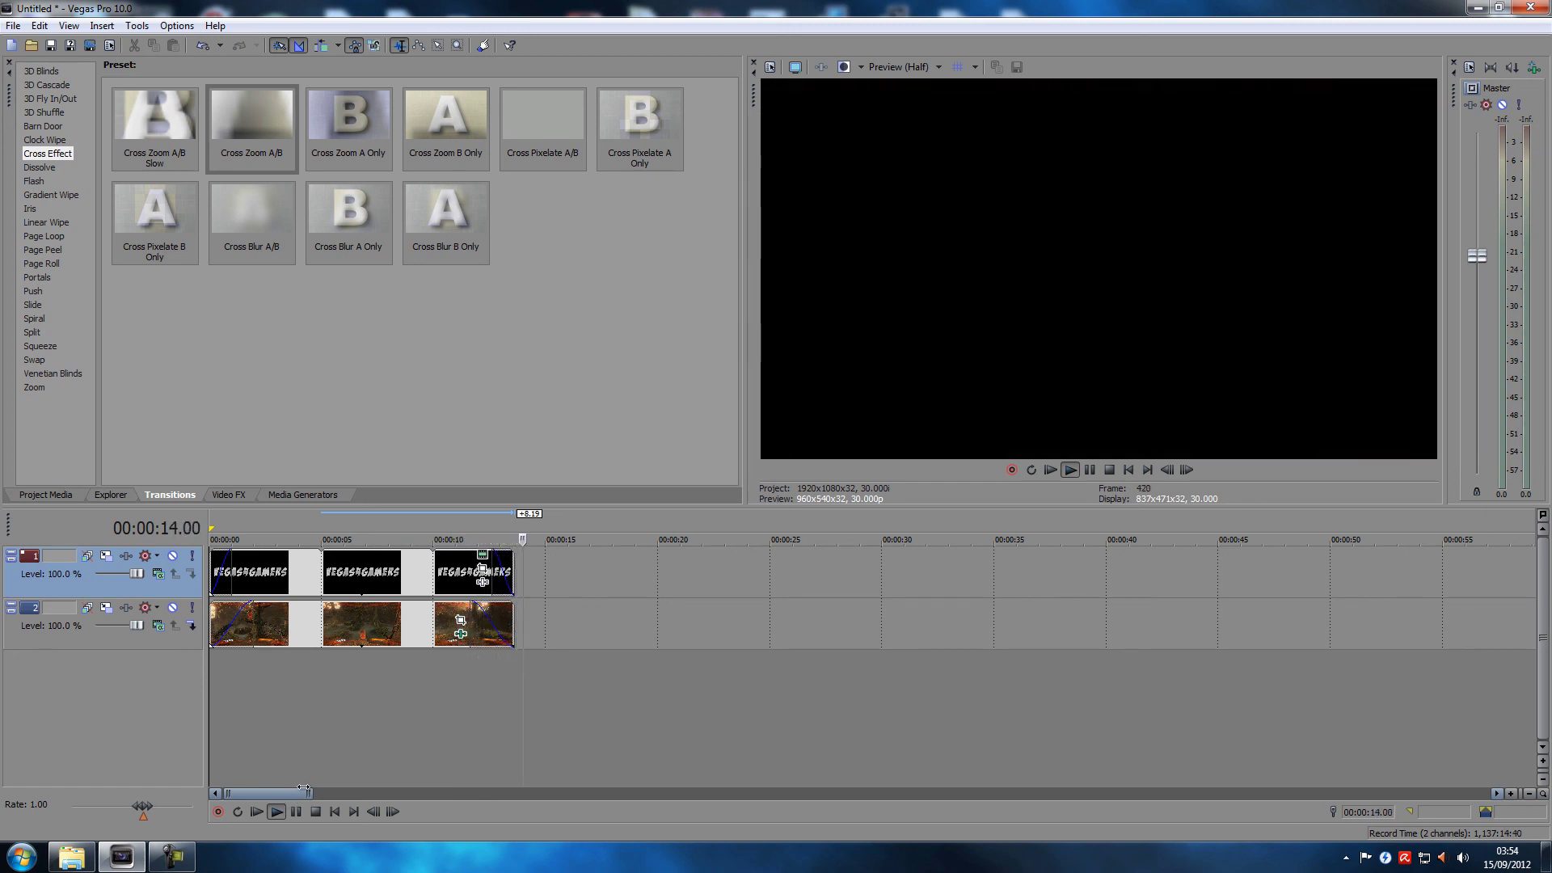
Reopen the title's generated media and break its text into two lines, "Vegas" above "4Gamers".
{"action": "left_click", "coordinate": [402, 575]}
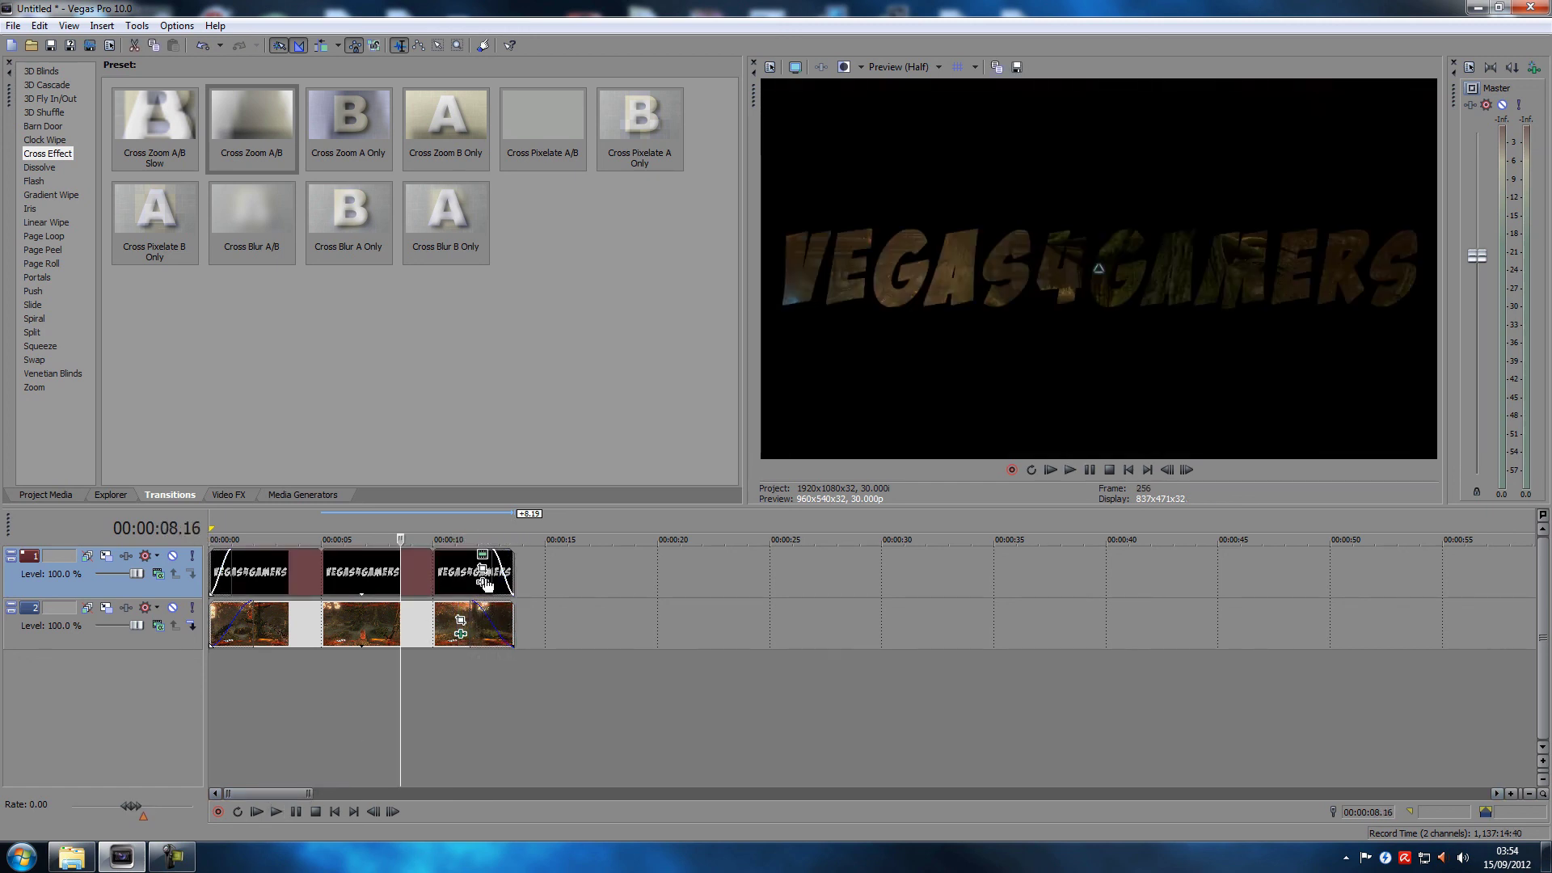
{"action": "left_click", "coordinate": [482, 557]}
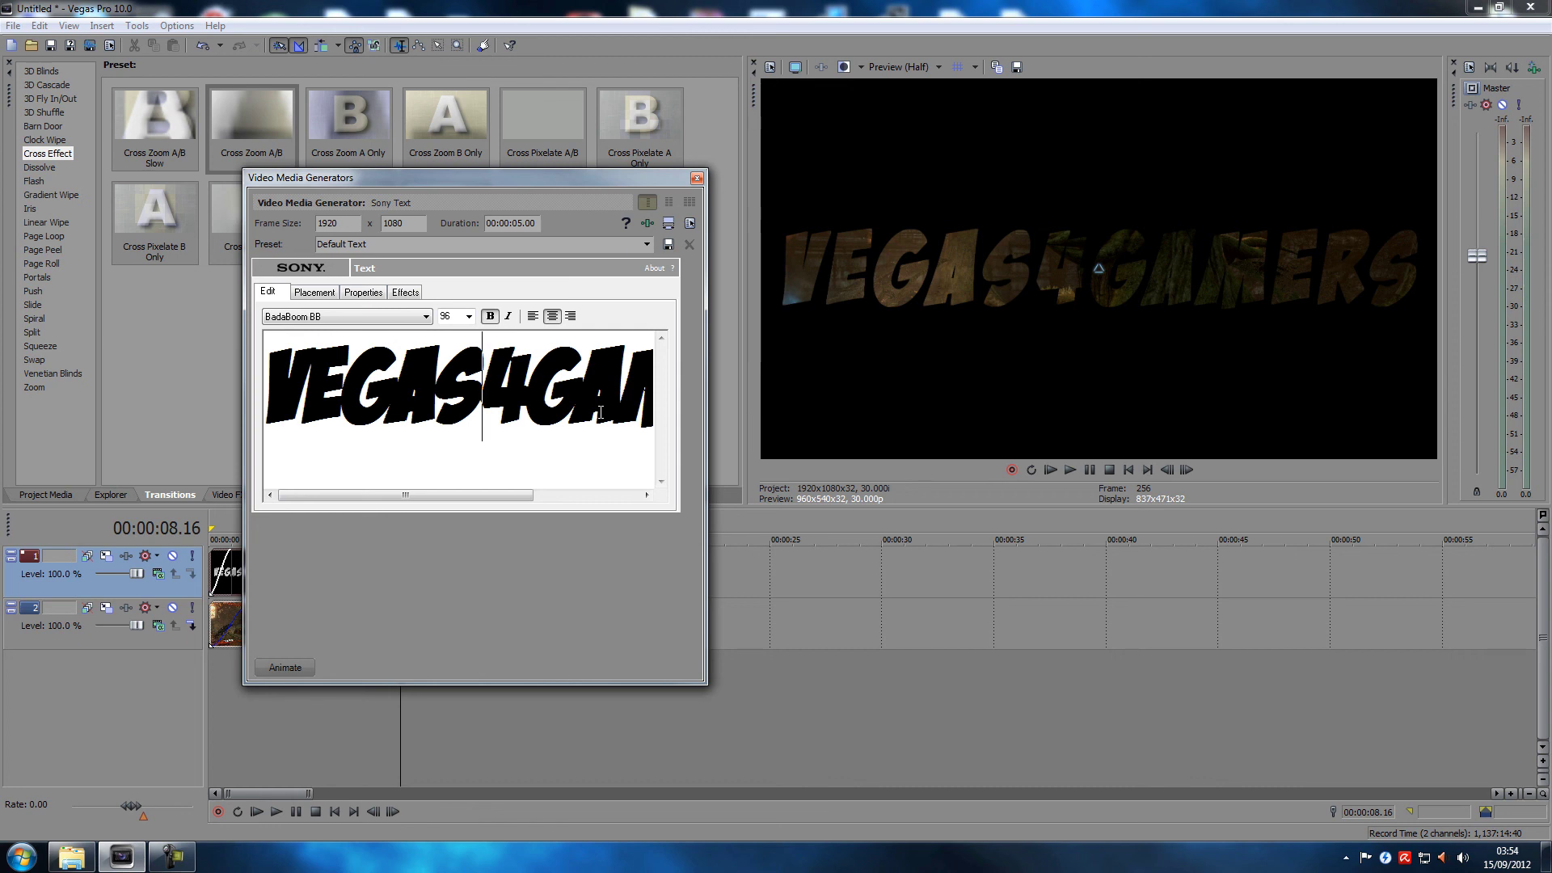
{"action": "key", "text": "Return"}
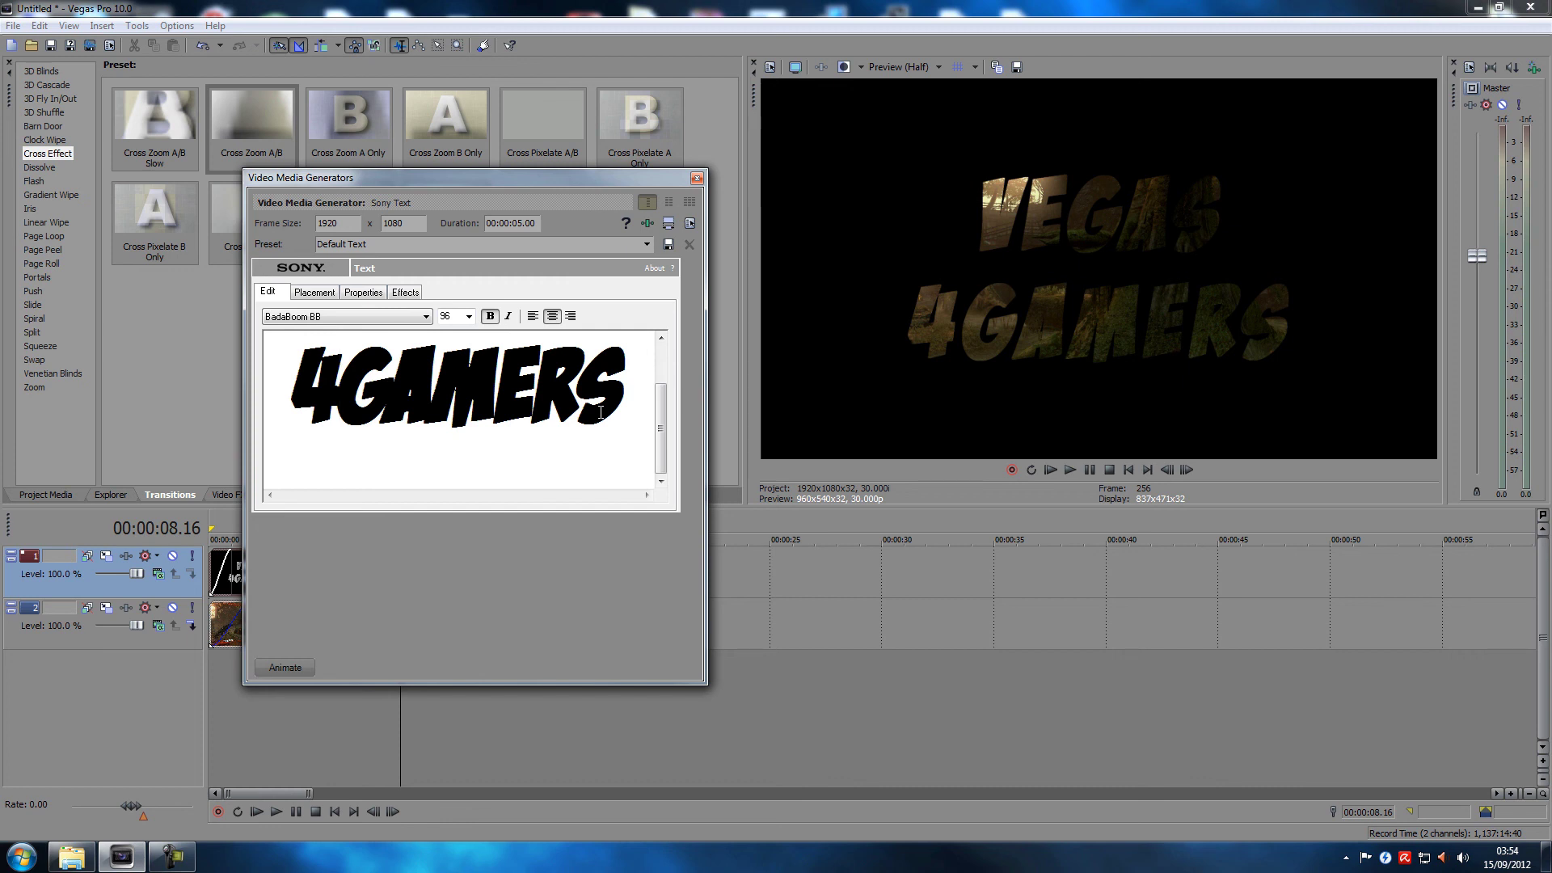
Separate the "4" from "Gamers" with a space on the title's second line.
{"action": "key", "text": "Right"}
{"action": "key", "text": "Return"}
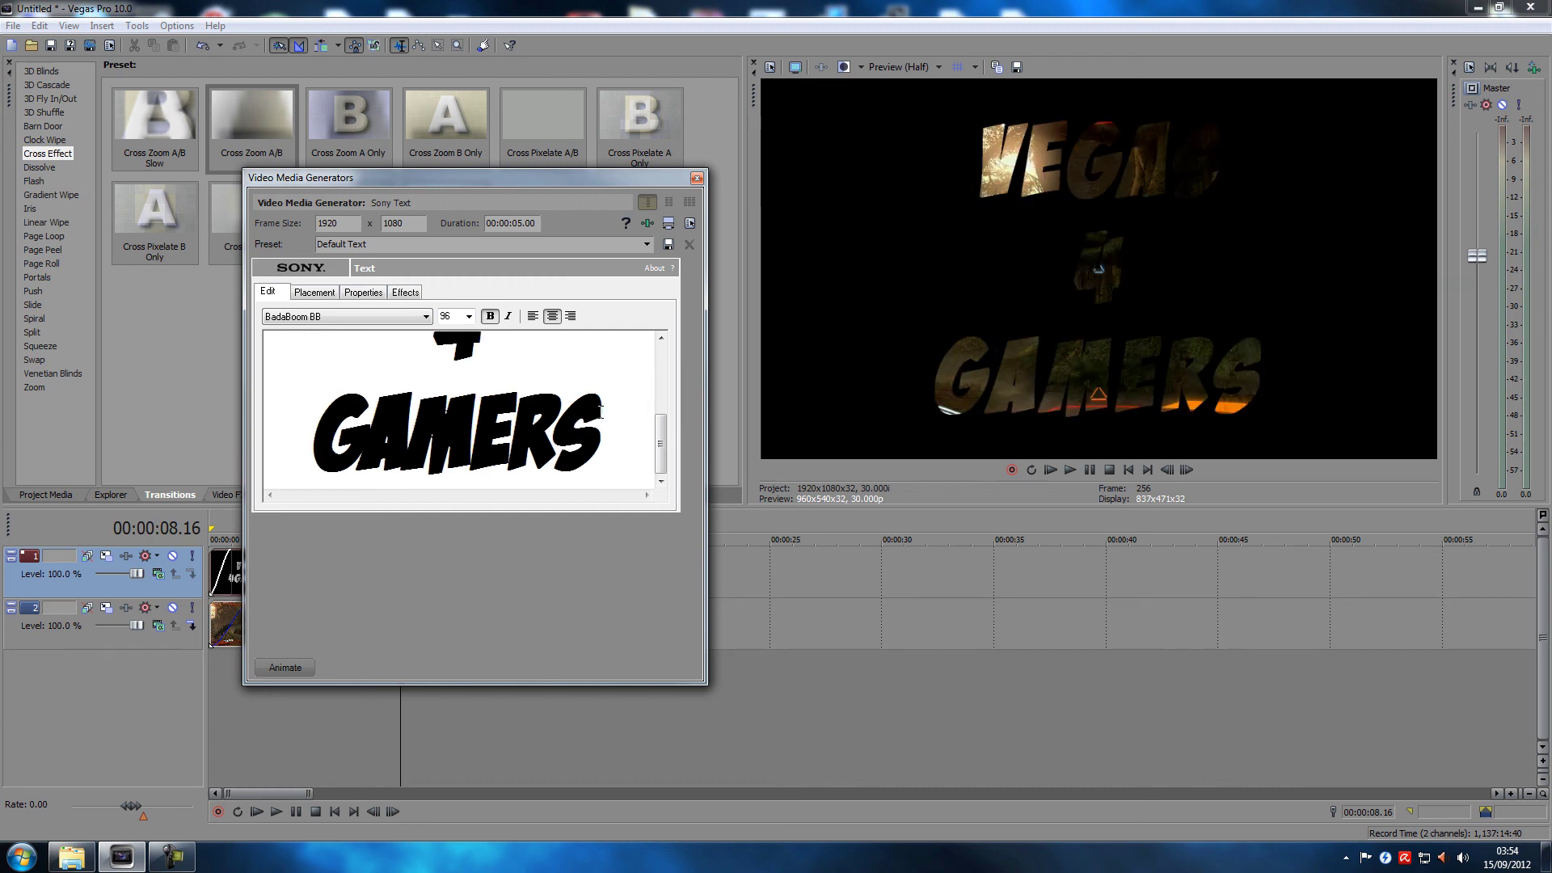
{"action": "key", "text": "BackSpace"}
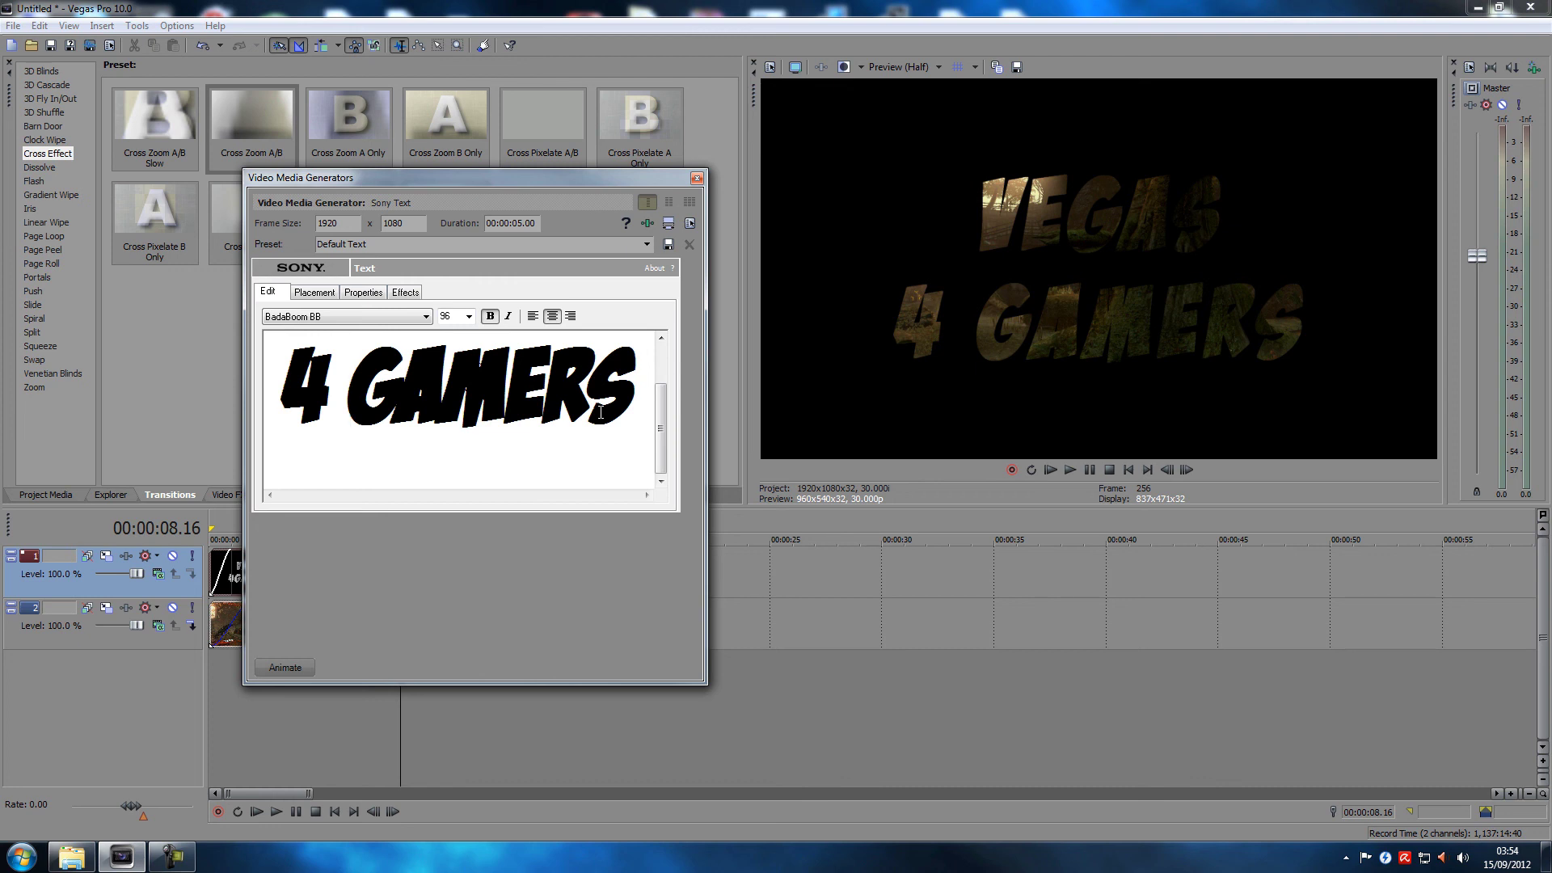
Set the title text's font size to 144 and close the media generator.
{"action": "left_click", "coordinate": [469, 317]}
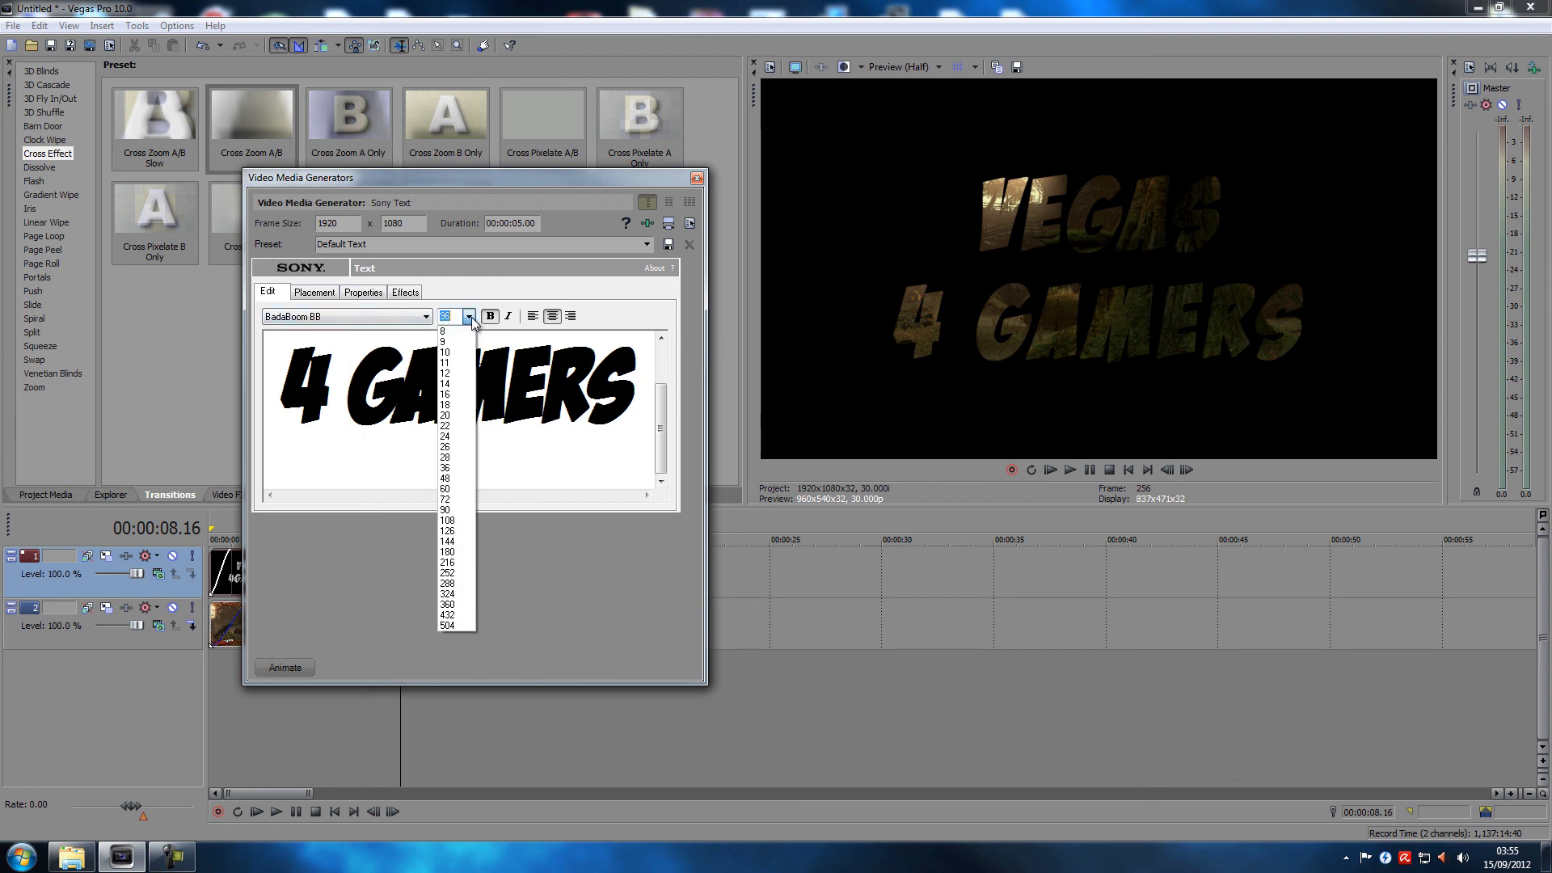
{"action": "left_click", "coordinate": [468, 319]}
{"action": "left_click", "coordinate": [469, 317]}
{"action": "left_click", "coordinate": [458, 533]}
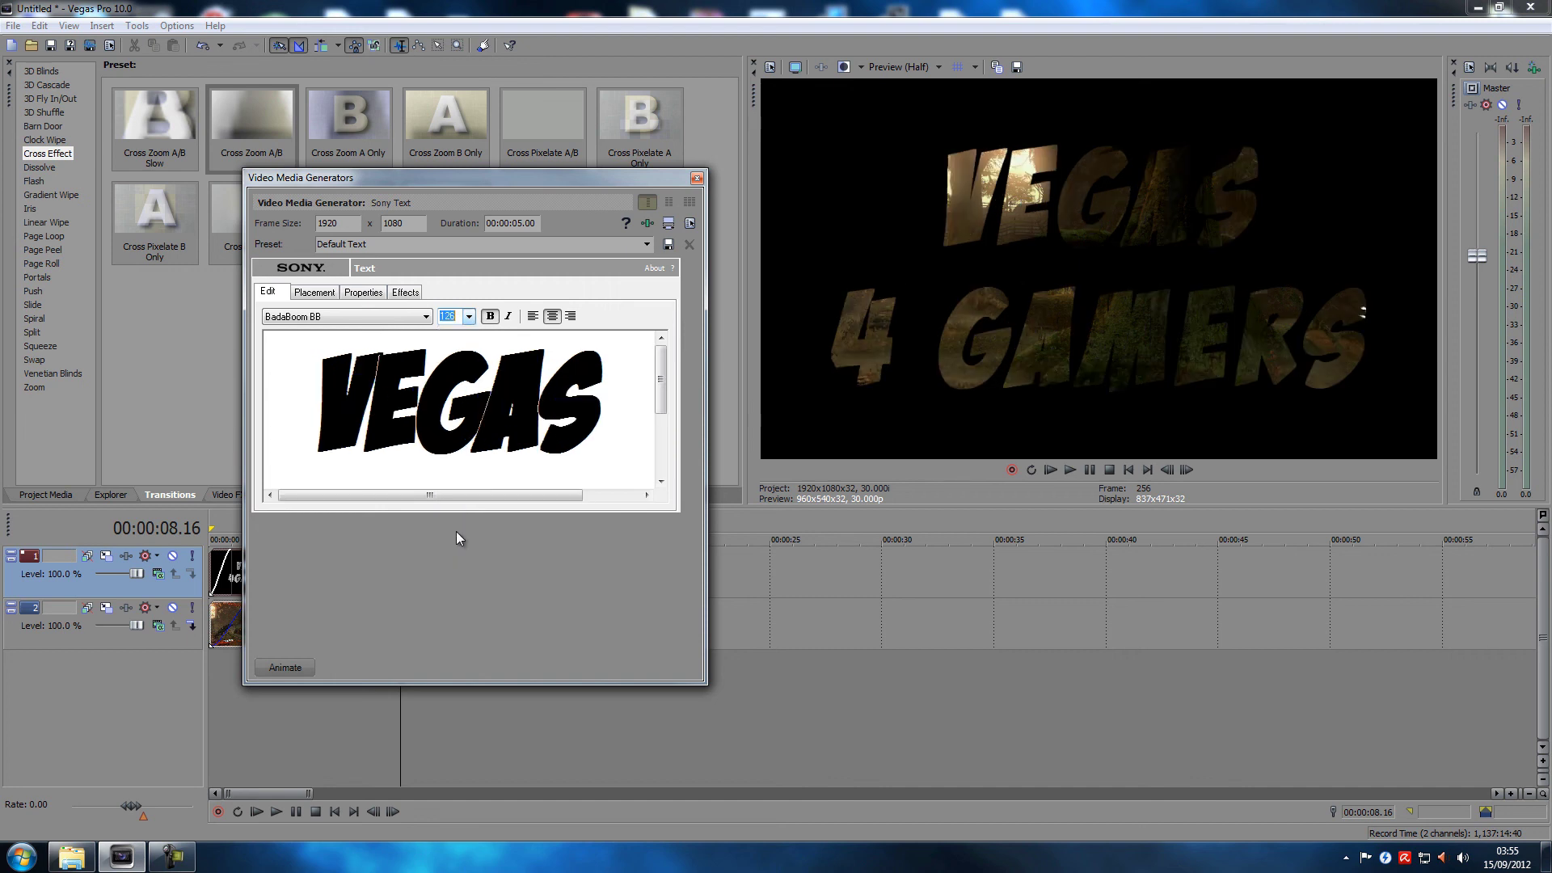
{"action": "left_click", "coordinate": [469, 318]}
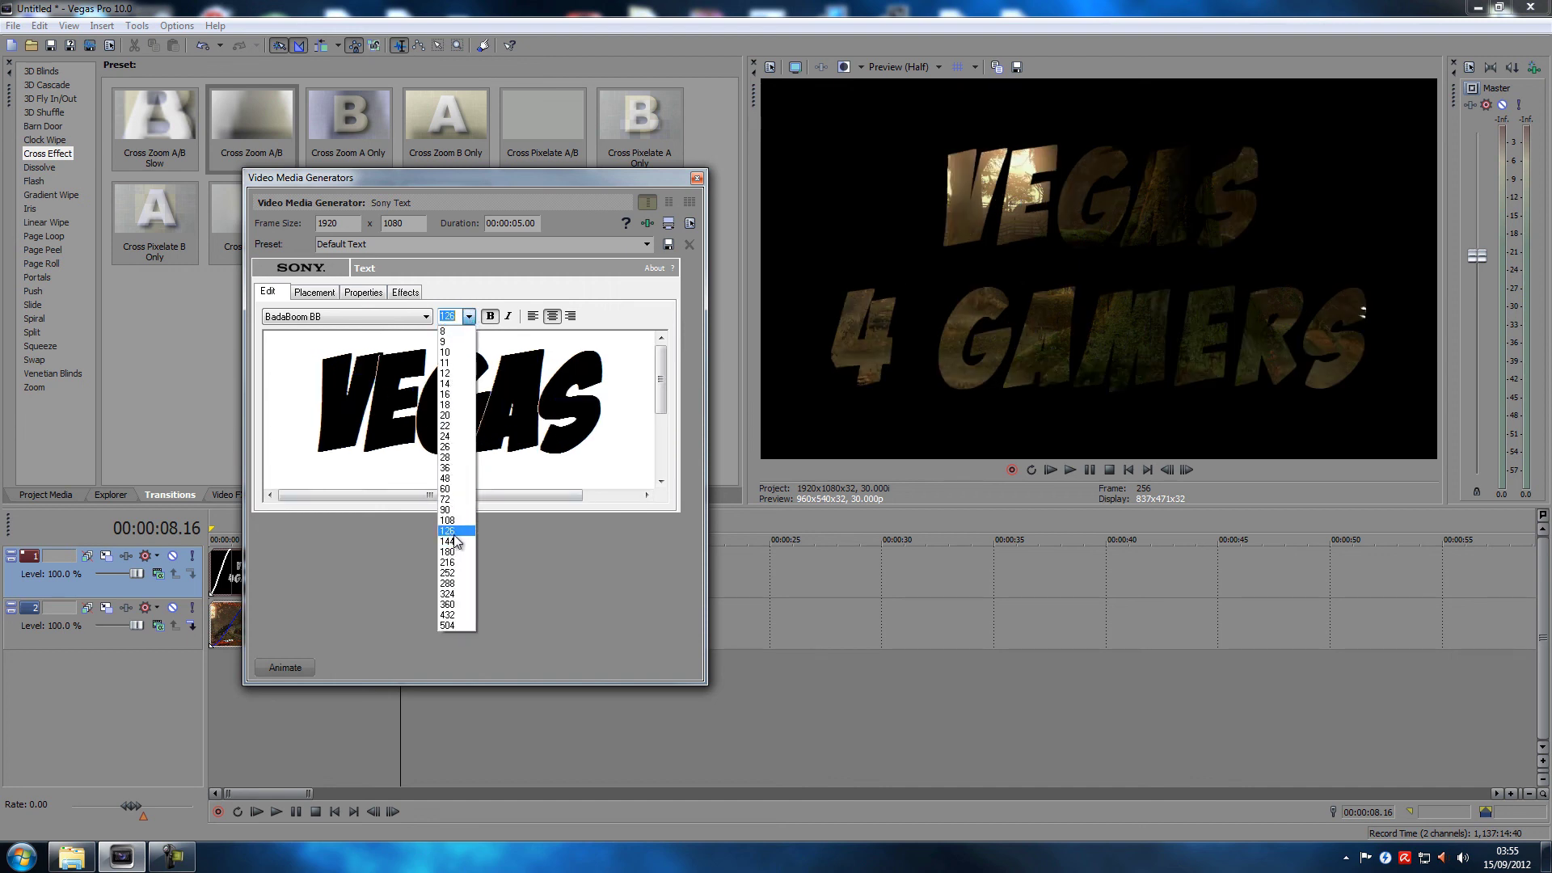
{"action": "left_click", "coordinate": [453, 541]}
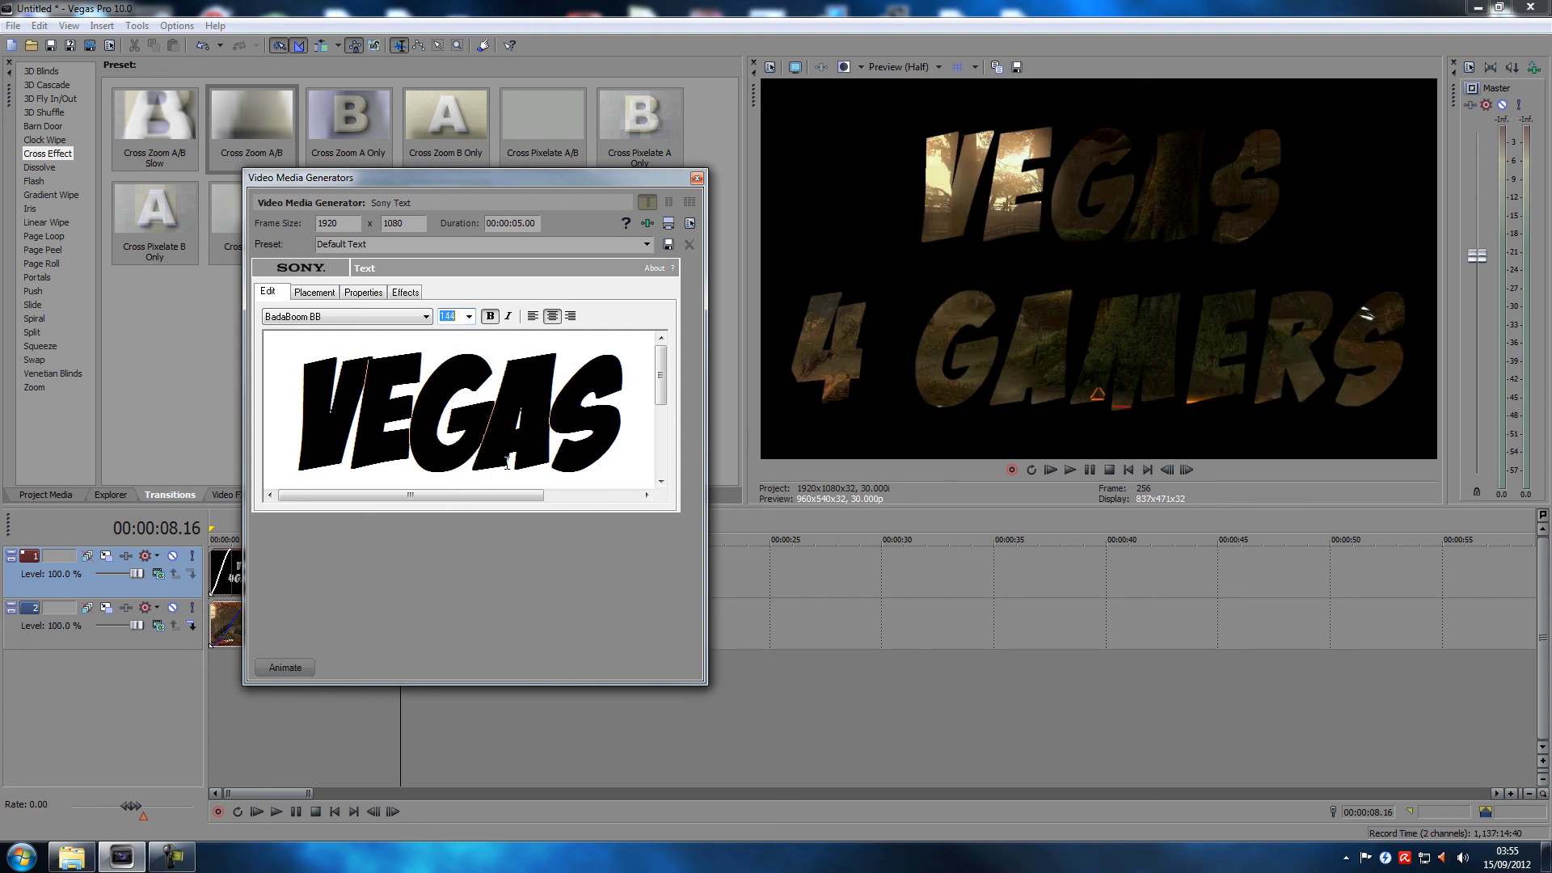
{"action": "left_click", "coordinate": [697, 178]}
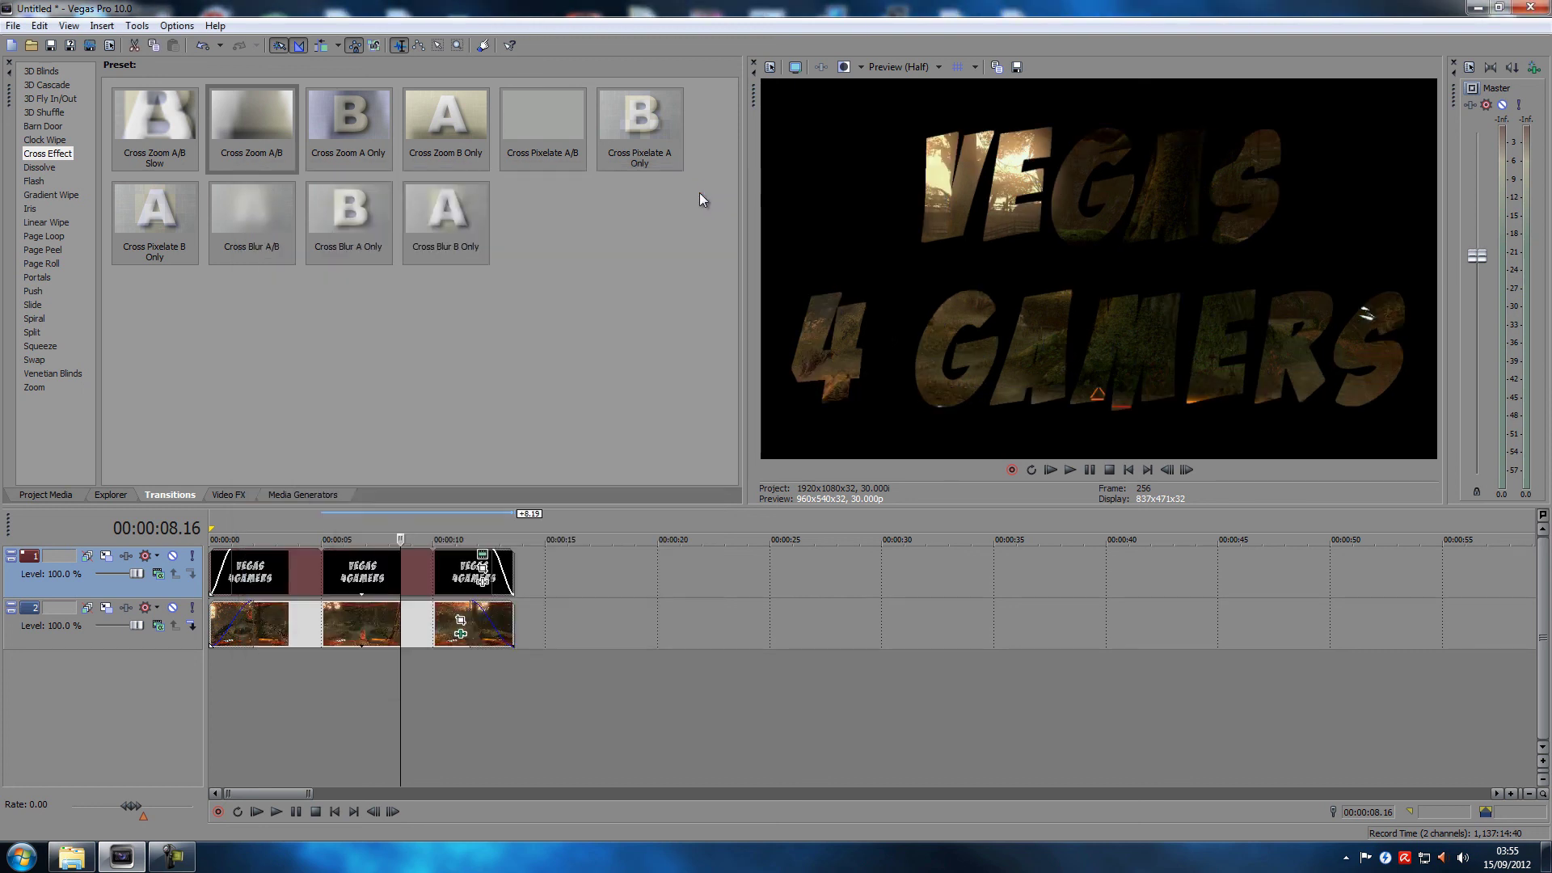
Play the project from the start to preview the enlarged title, and stop playback.
{"action": "left_click", "coordinate": [333, 812]}
{"action": "left_click", "coordinate": [280, 804]}
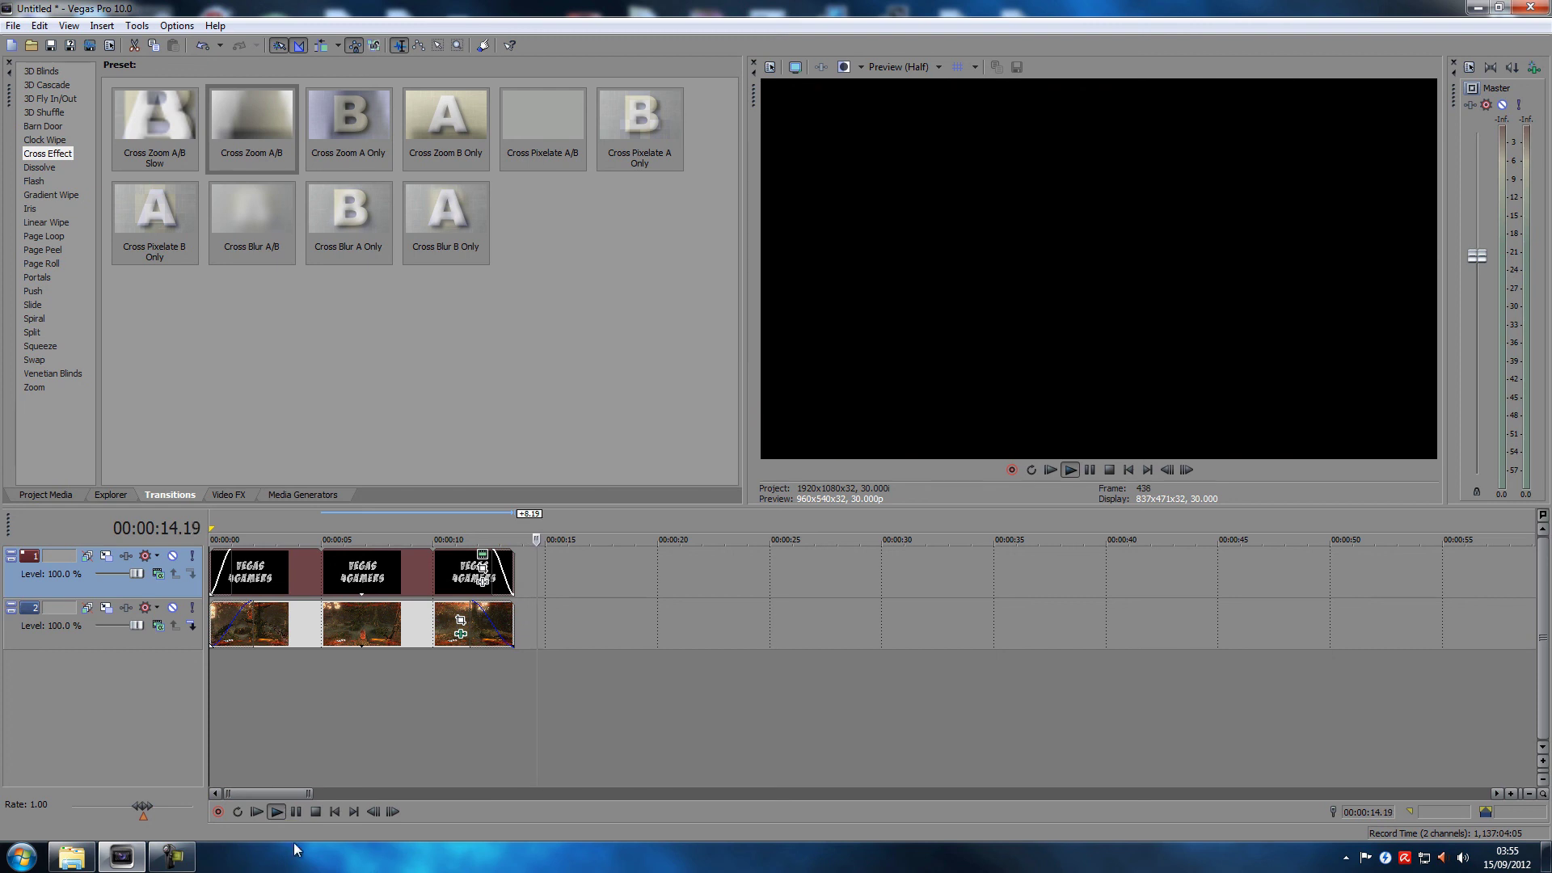
{"action": "left_click", "coordinate": [314, 812]}
Check the title at several timeline positions and play it again from about 4 seconds to past the end.
{"action": "left_click", "coordinate": [270, 710]}
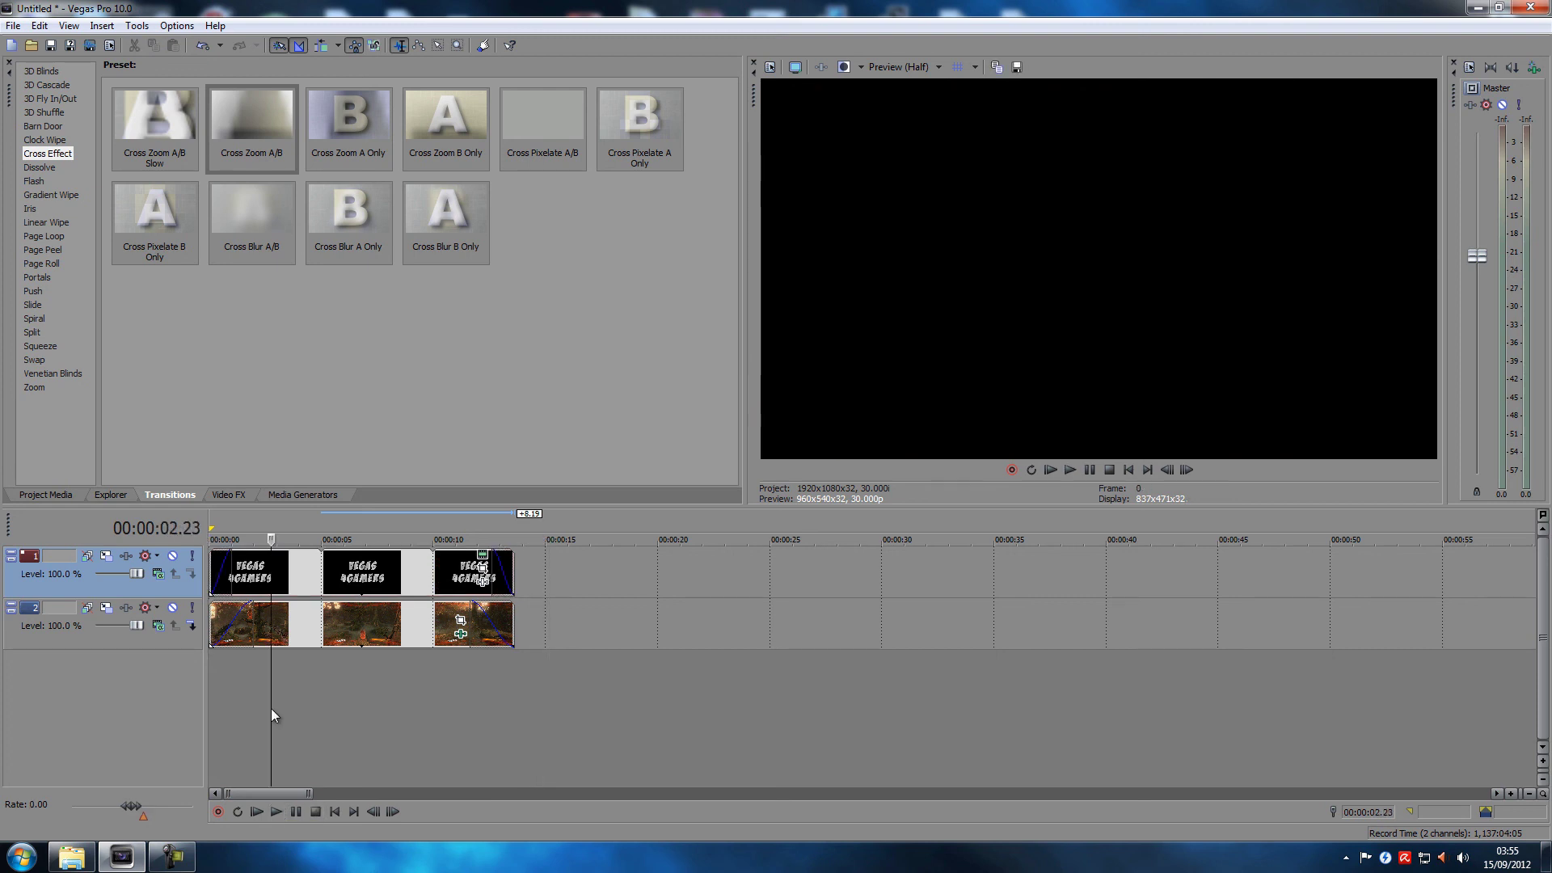
{"action": "left_click", "coordinate": [357, 715]}
{"action": "left_click", "coordinate": [420, 711]}
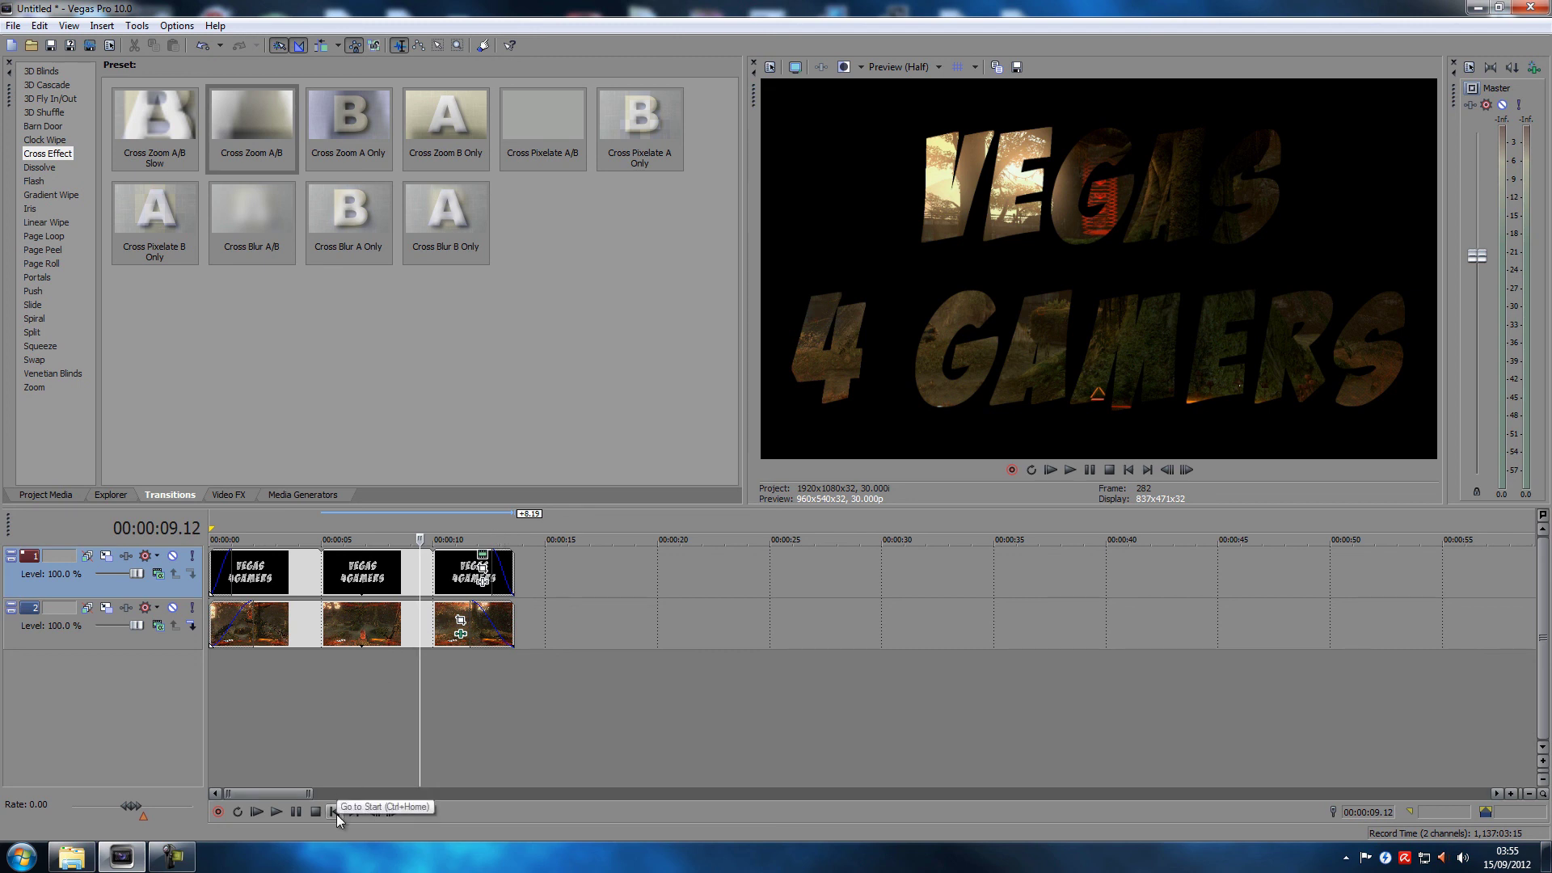
{"action": "left_click", "coordinate": [334, 812]}
{"action": "left_click", "coordinate": [294, 710]}
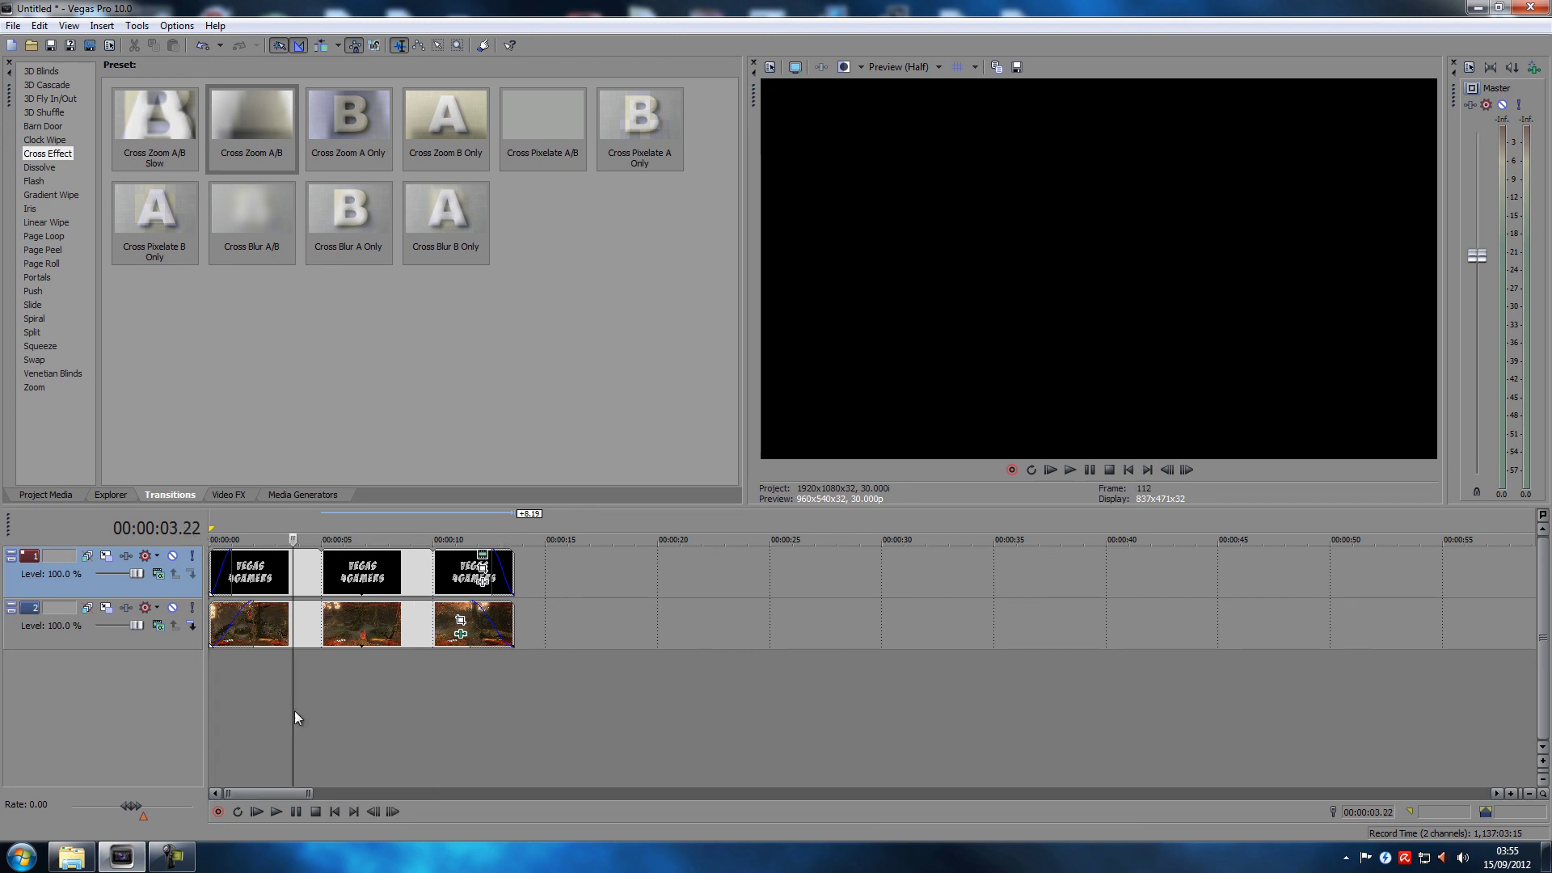
{"action": "left_click", "coordinate": [284, 810]}
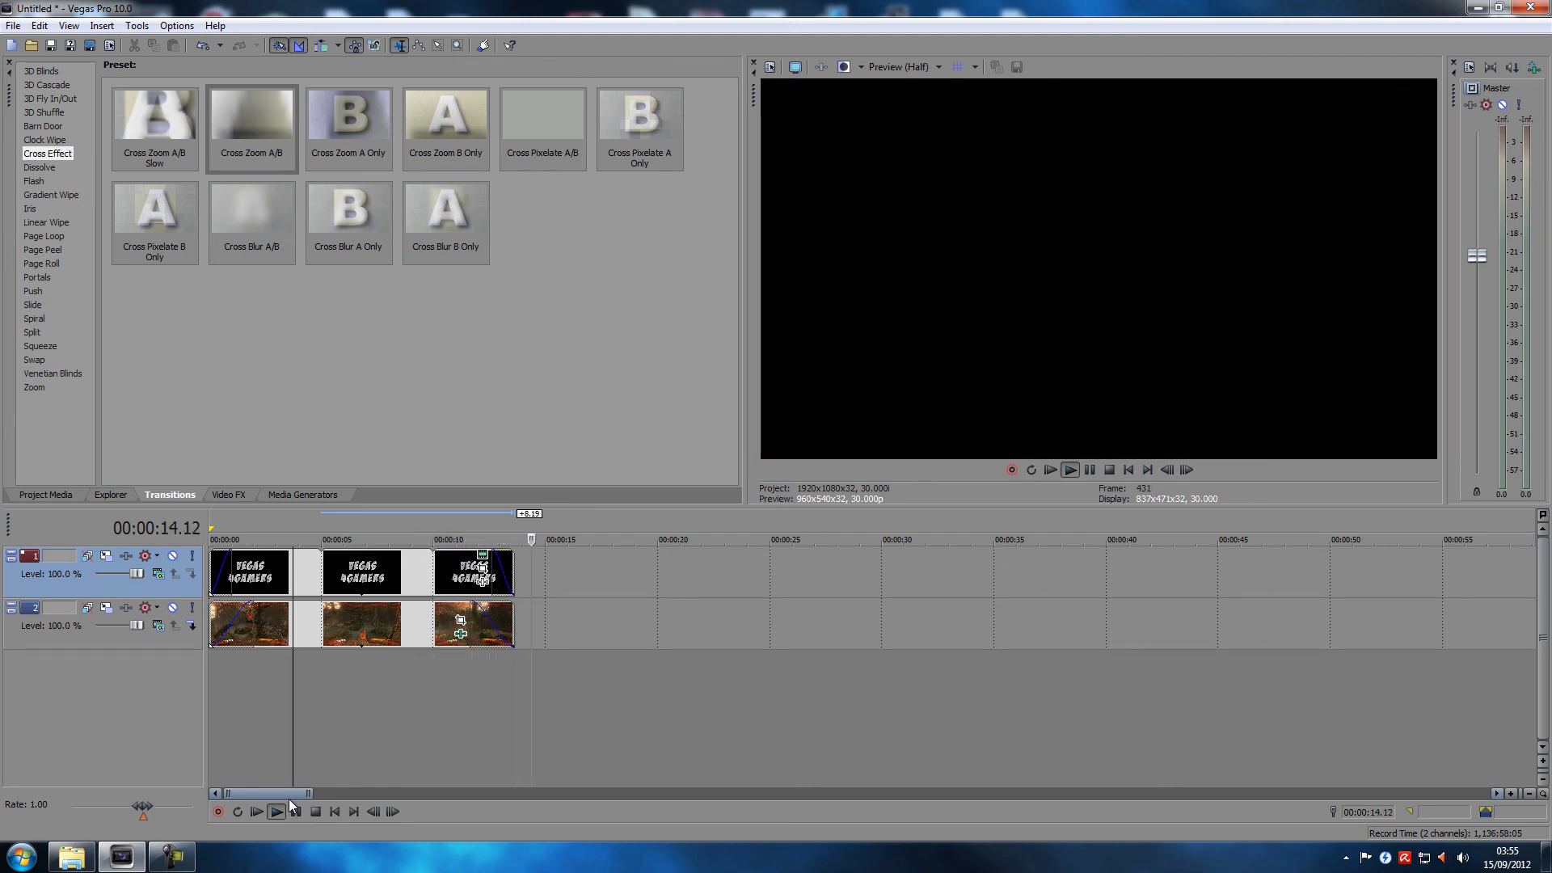
{"action": "left_click", "coordinate": [315, 811]}
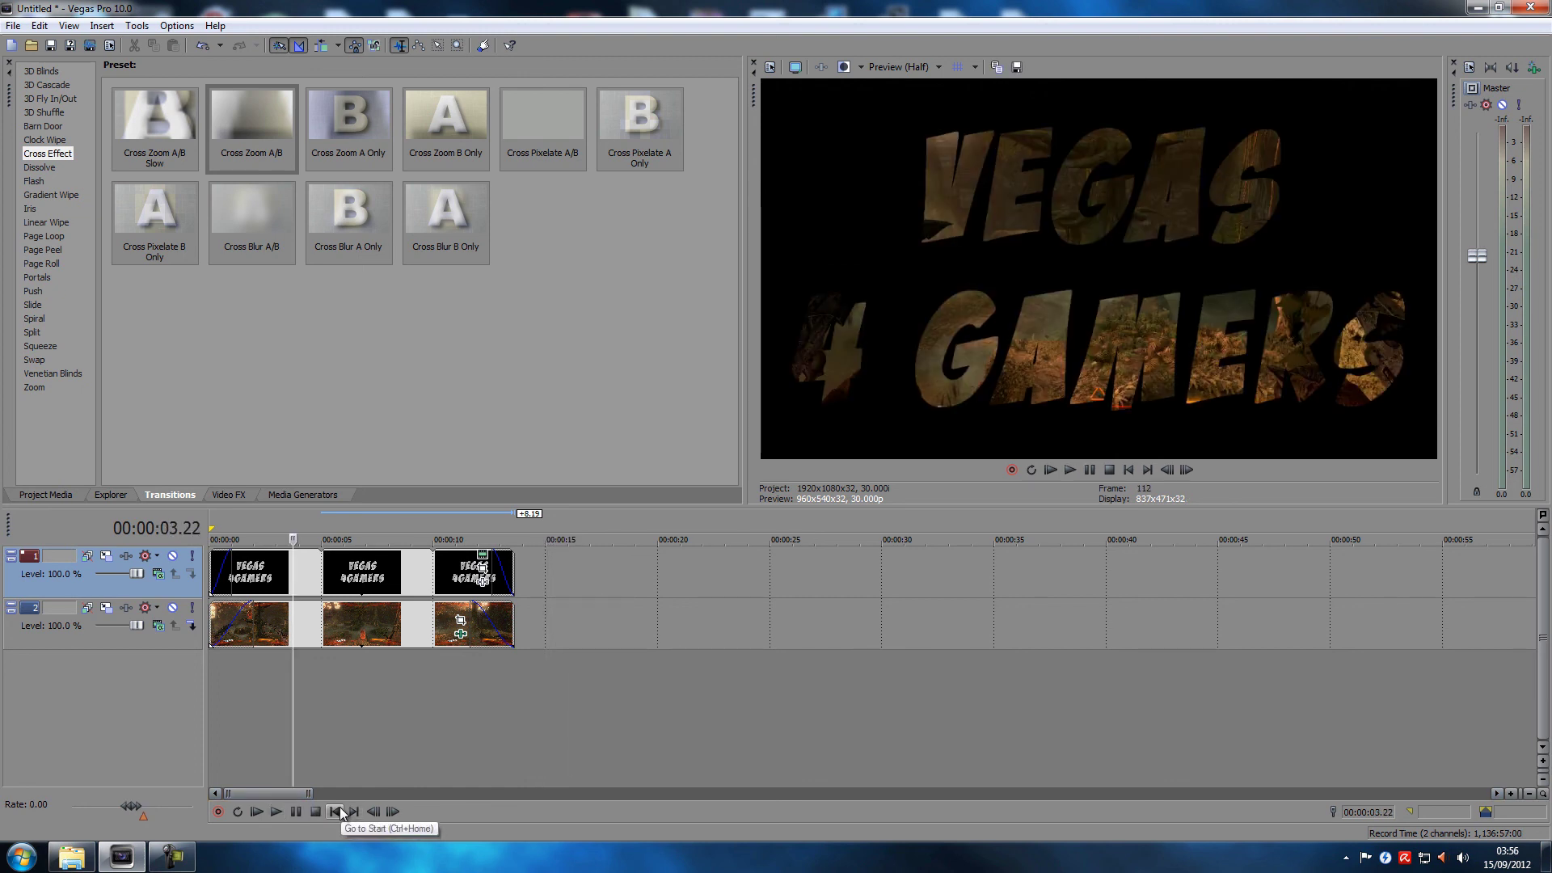
Examine how the gameplay shows through the letters at various points between about 2 and 10 seconds.
{"action": "left_click", "coordinate": [370, 684]}
{"action": "left_click", "coordinate": [433, 692]}
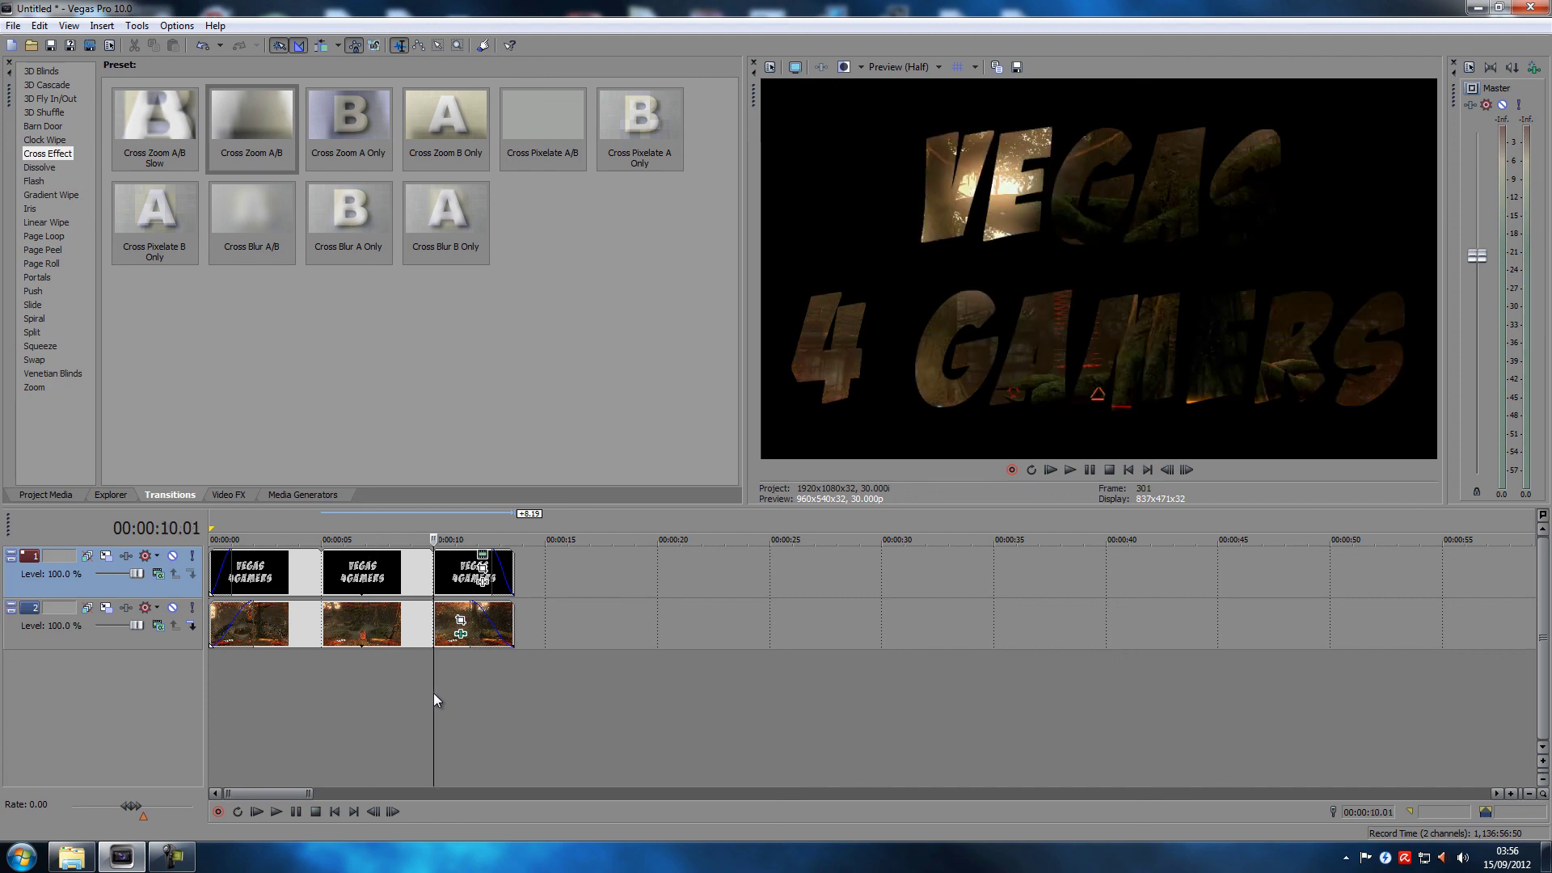
{"action": "left_click", "coordinate": [348, 701]}
{"action": "left_click", "coordinate": [297, 721]}
{"action": "left_click", "coordinate": [263, 724]}
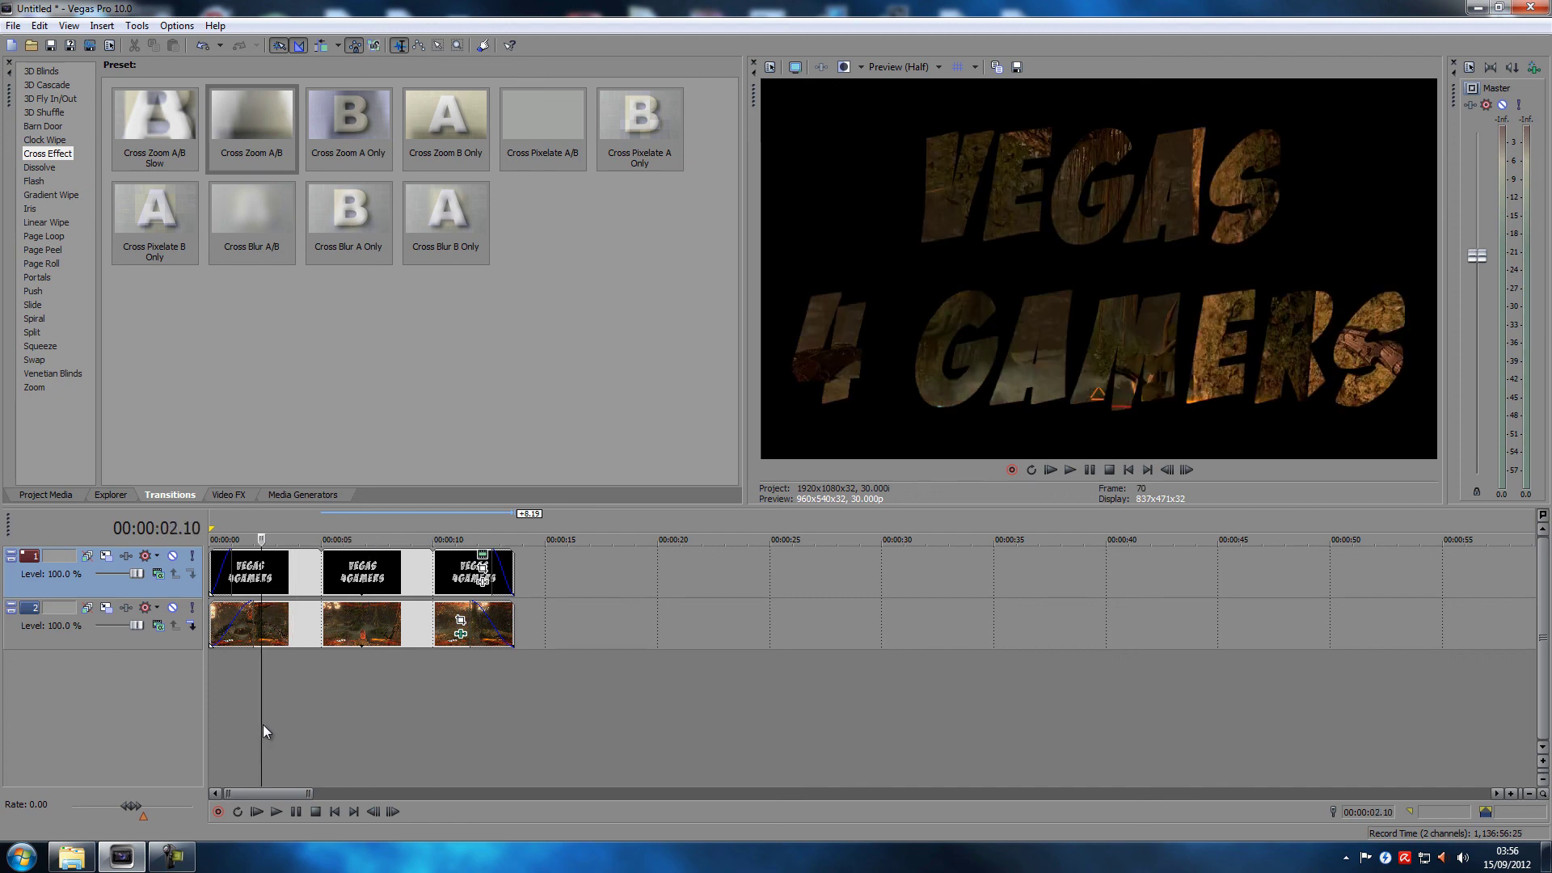
{"action": "left_click", "coordinate": [347, 718]}
{"action": "left_click", "coordinate": [403, 718]}
{"action": "left_click", "coordinate": [434, 714]}
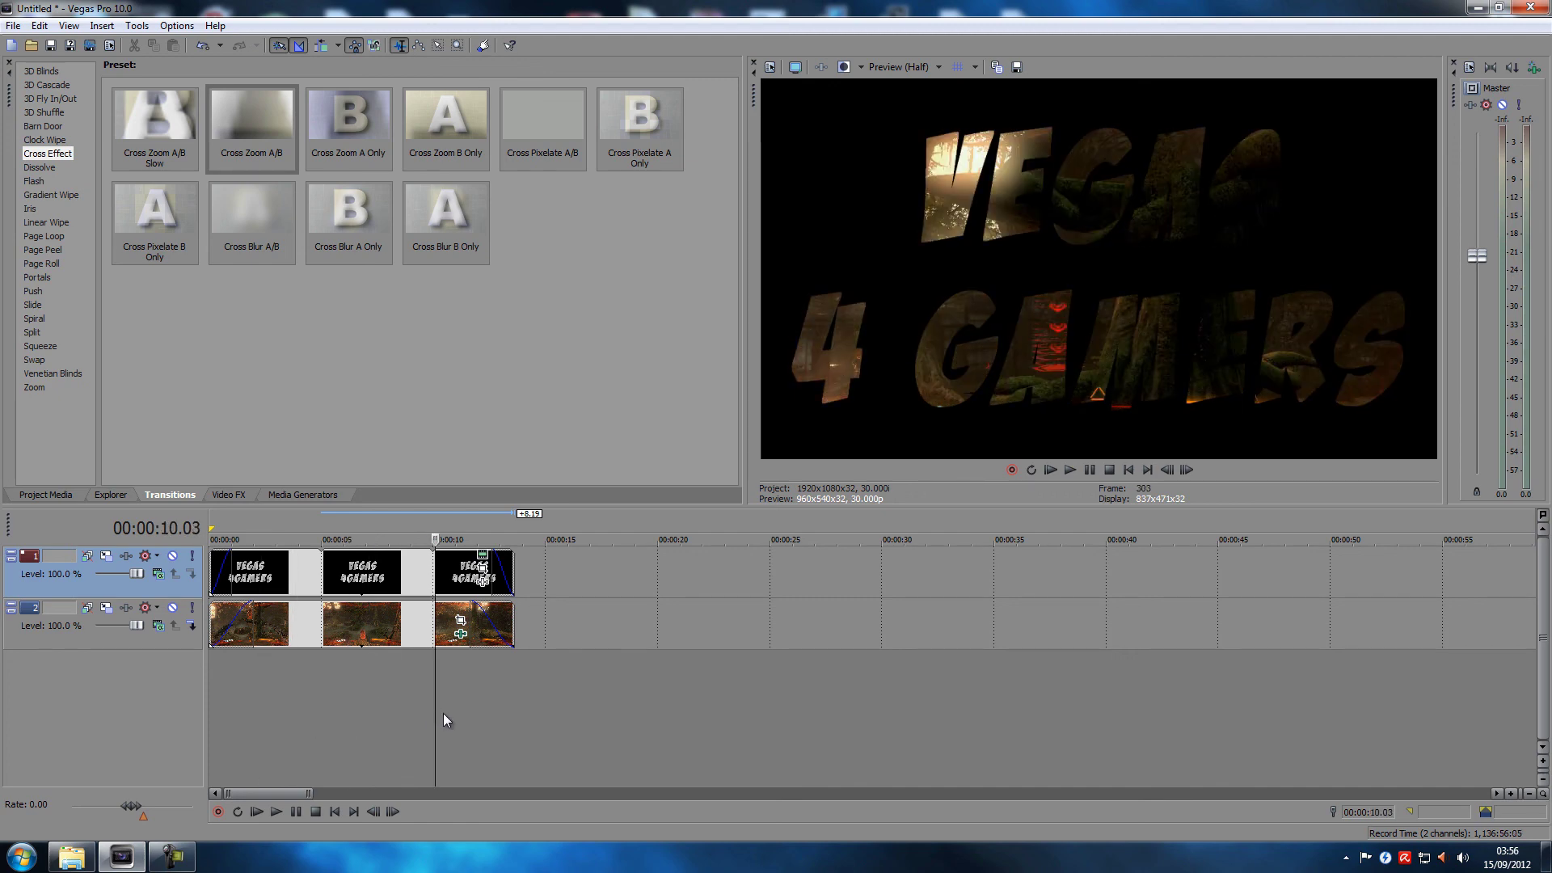
{"action": "left_click", "coordinate": [450, 711]}
{"action": "left_click", "coordinate": [356, 738]}
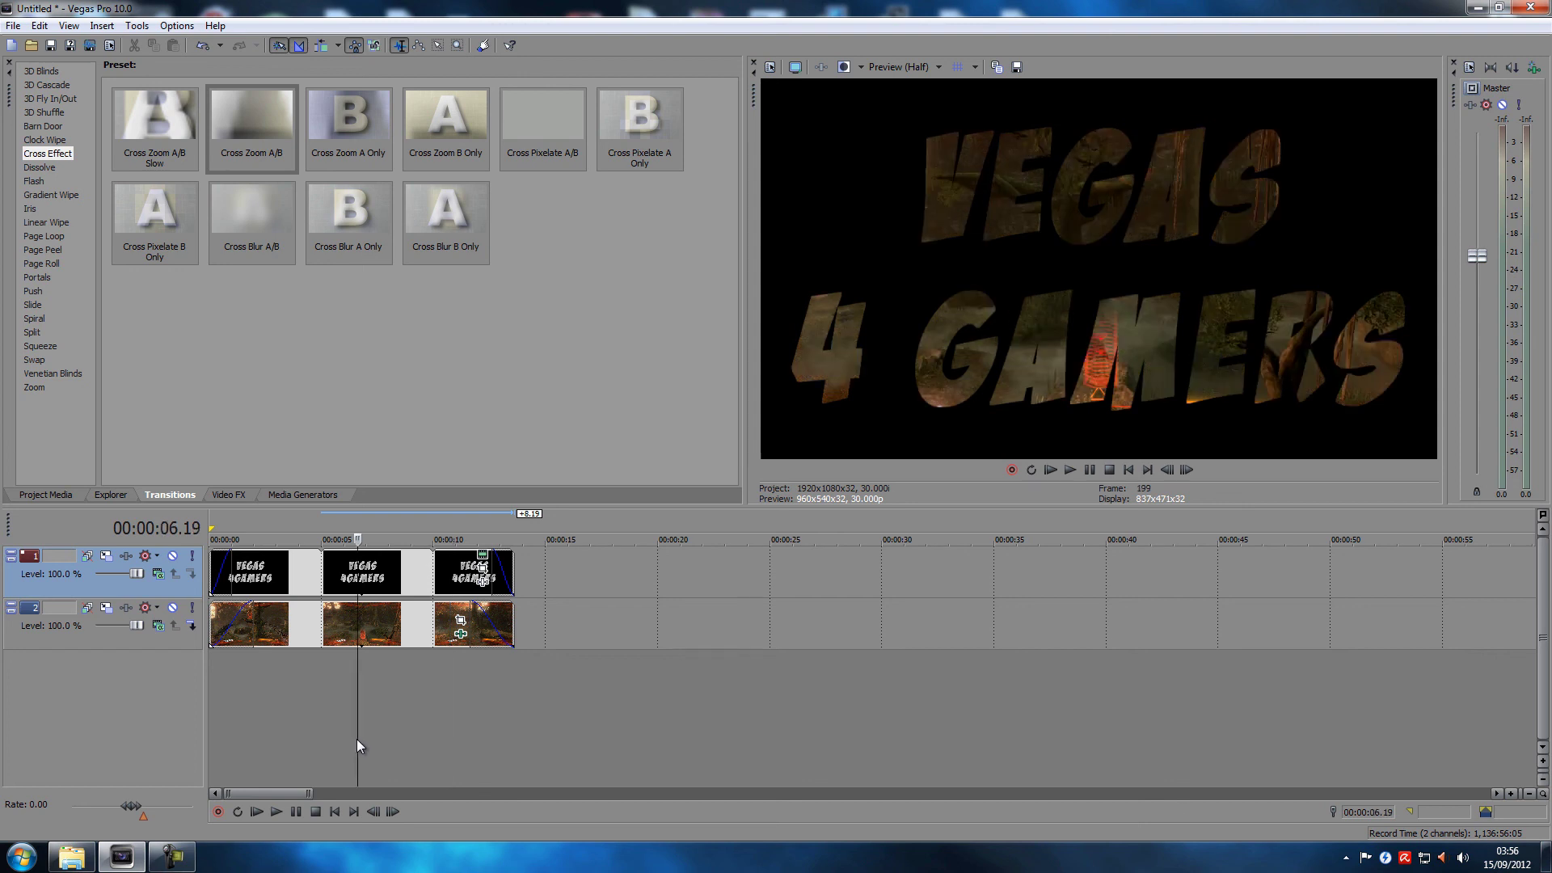
{"action": "left_click", "coordinate": [335, 812]}
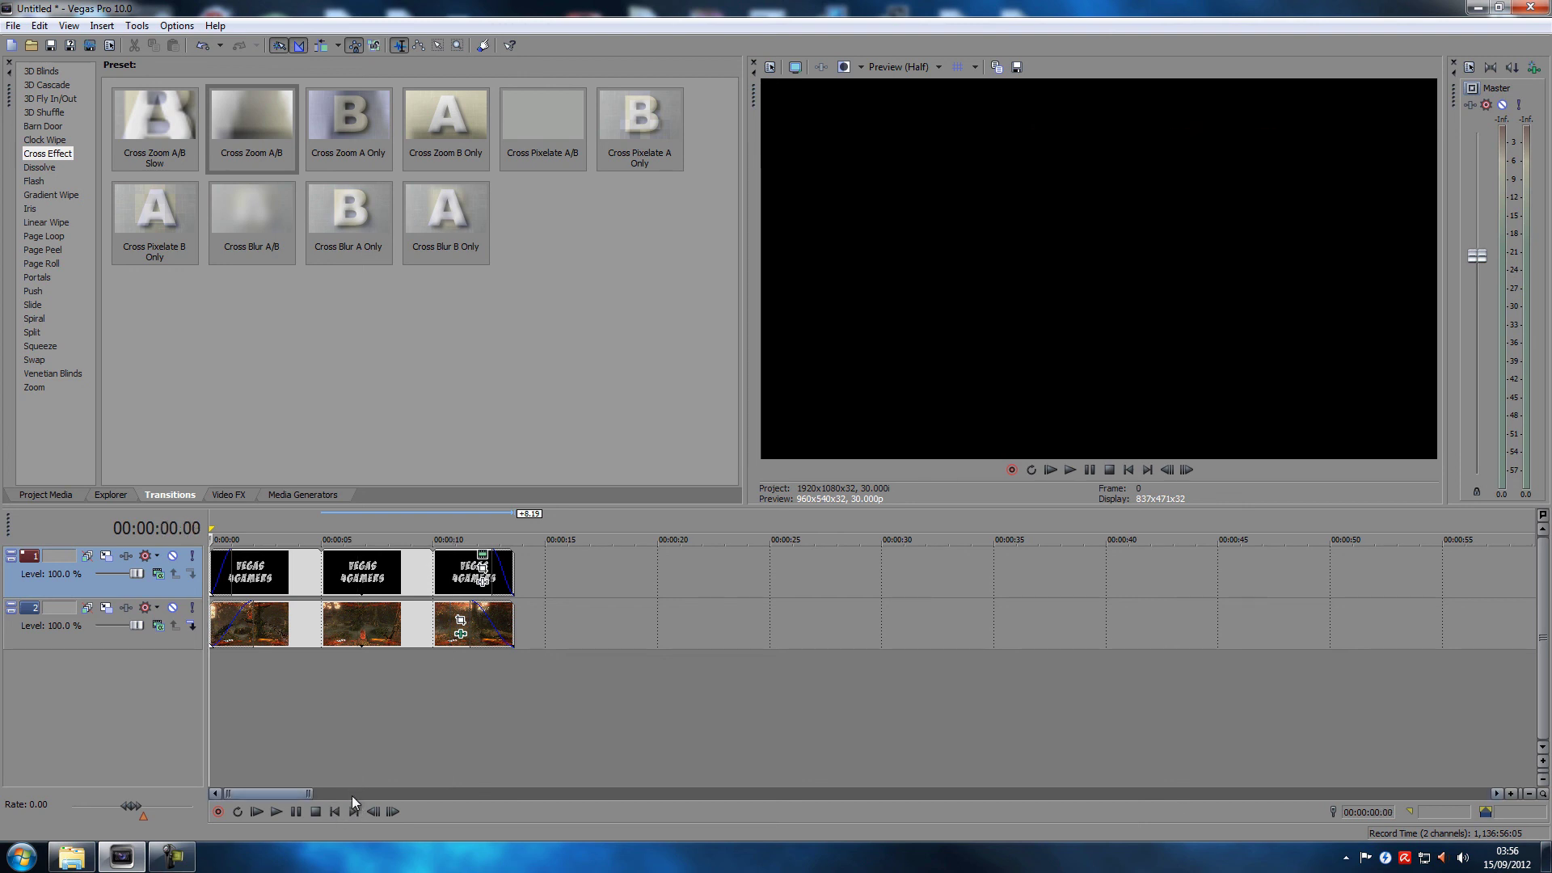
{"action": "left_click", "coordinate": [401, 679]}
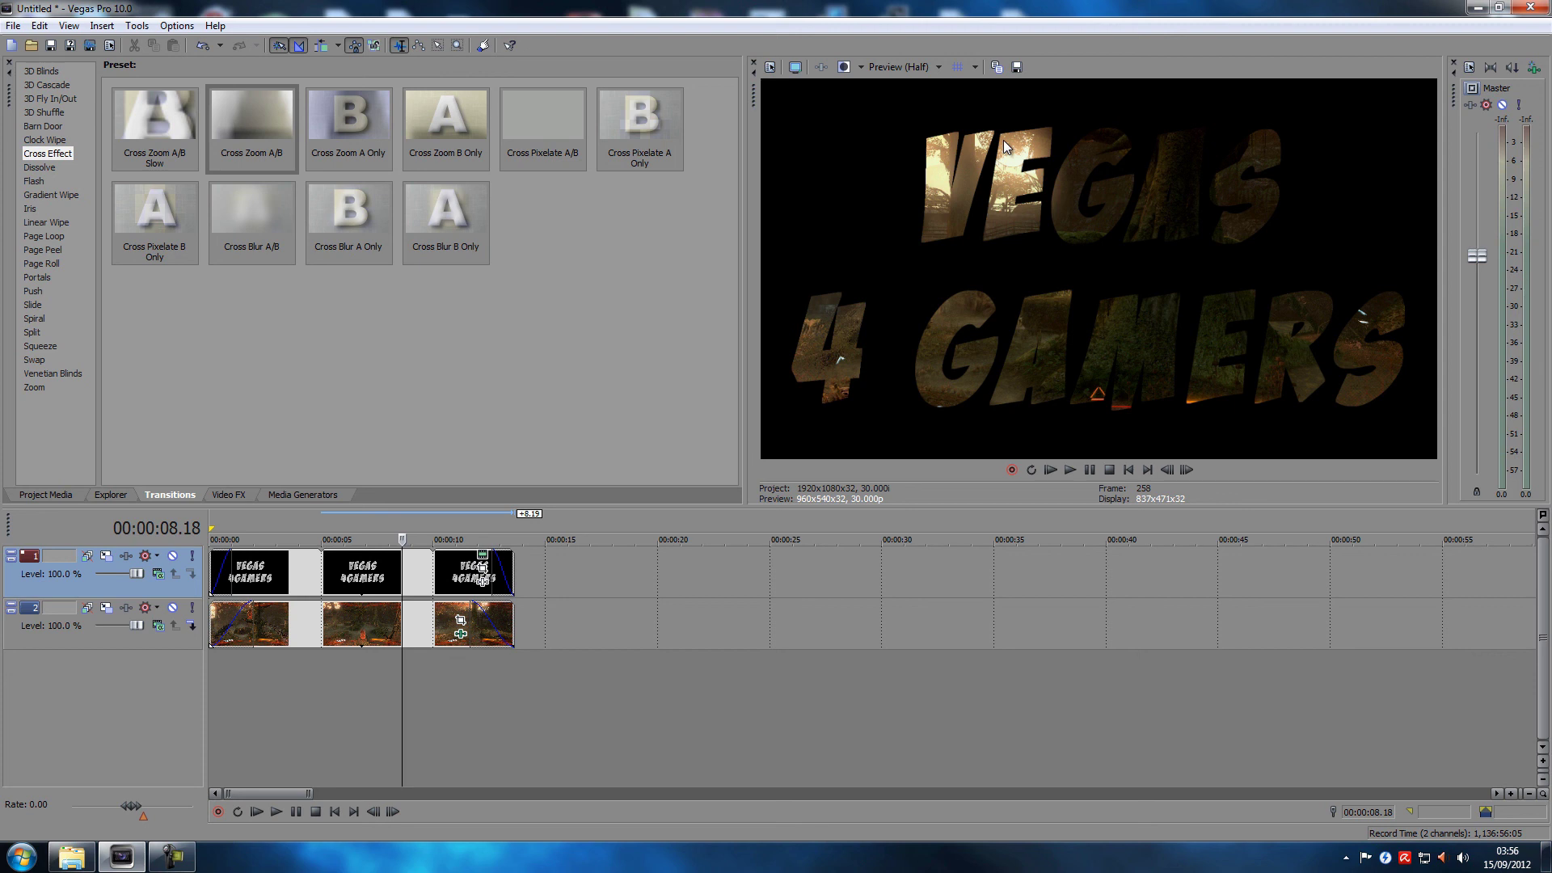
Try the HSL Adjust effect's Invert Color preset on the title event, and remove it.
{"action": "left_click", "coordinate": [229, 495]}
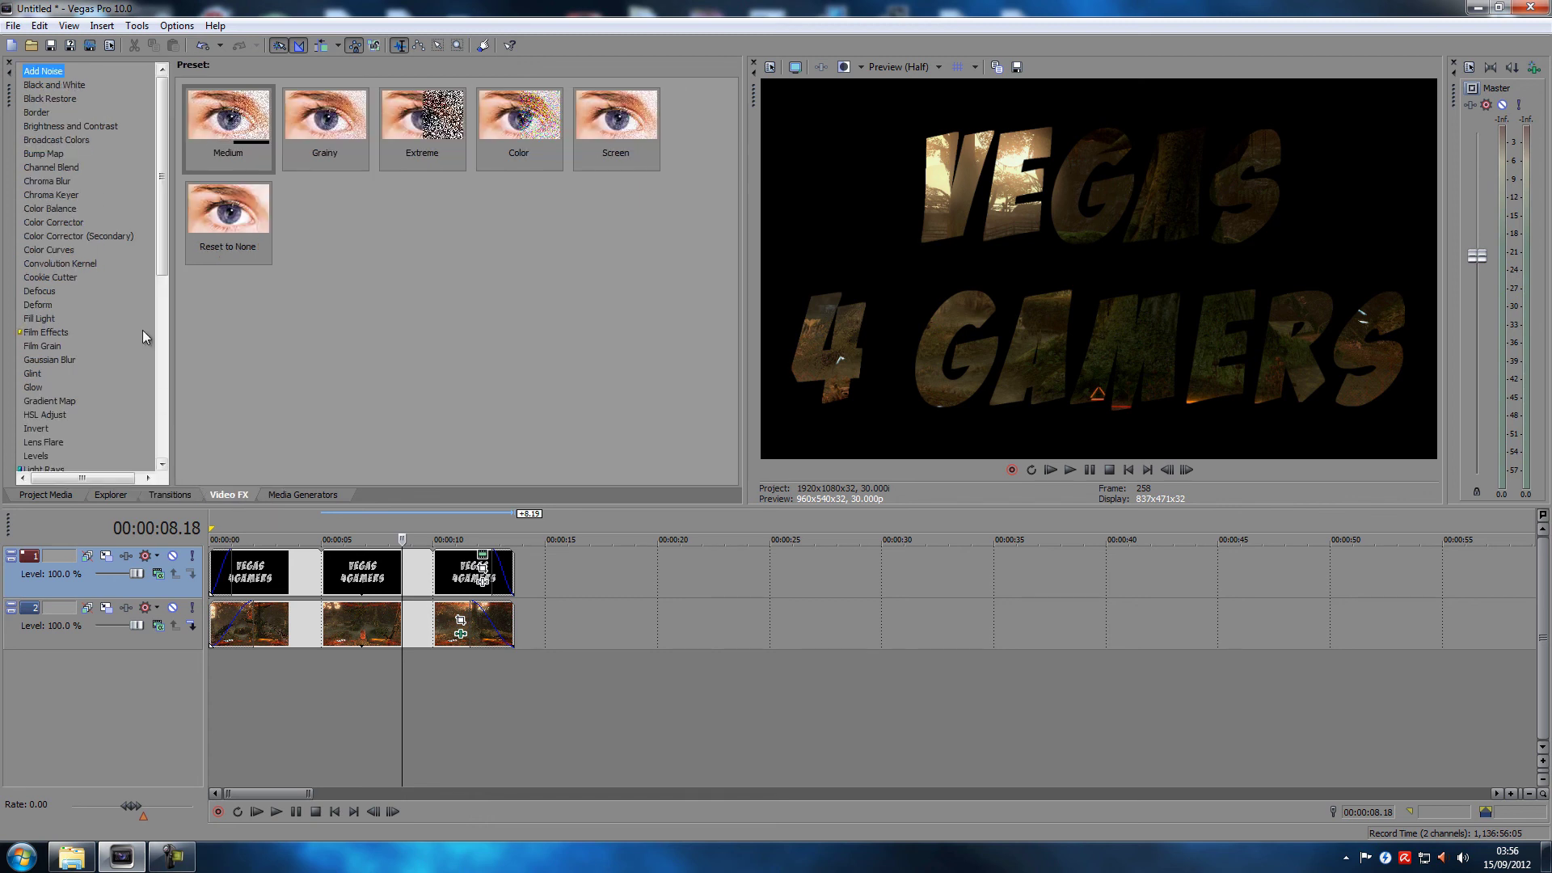
{"action": "left_click", "coordinate": [56, 416]}
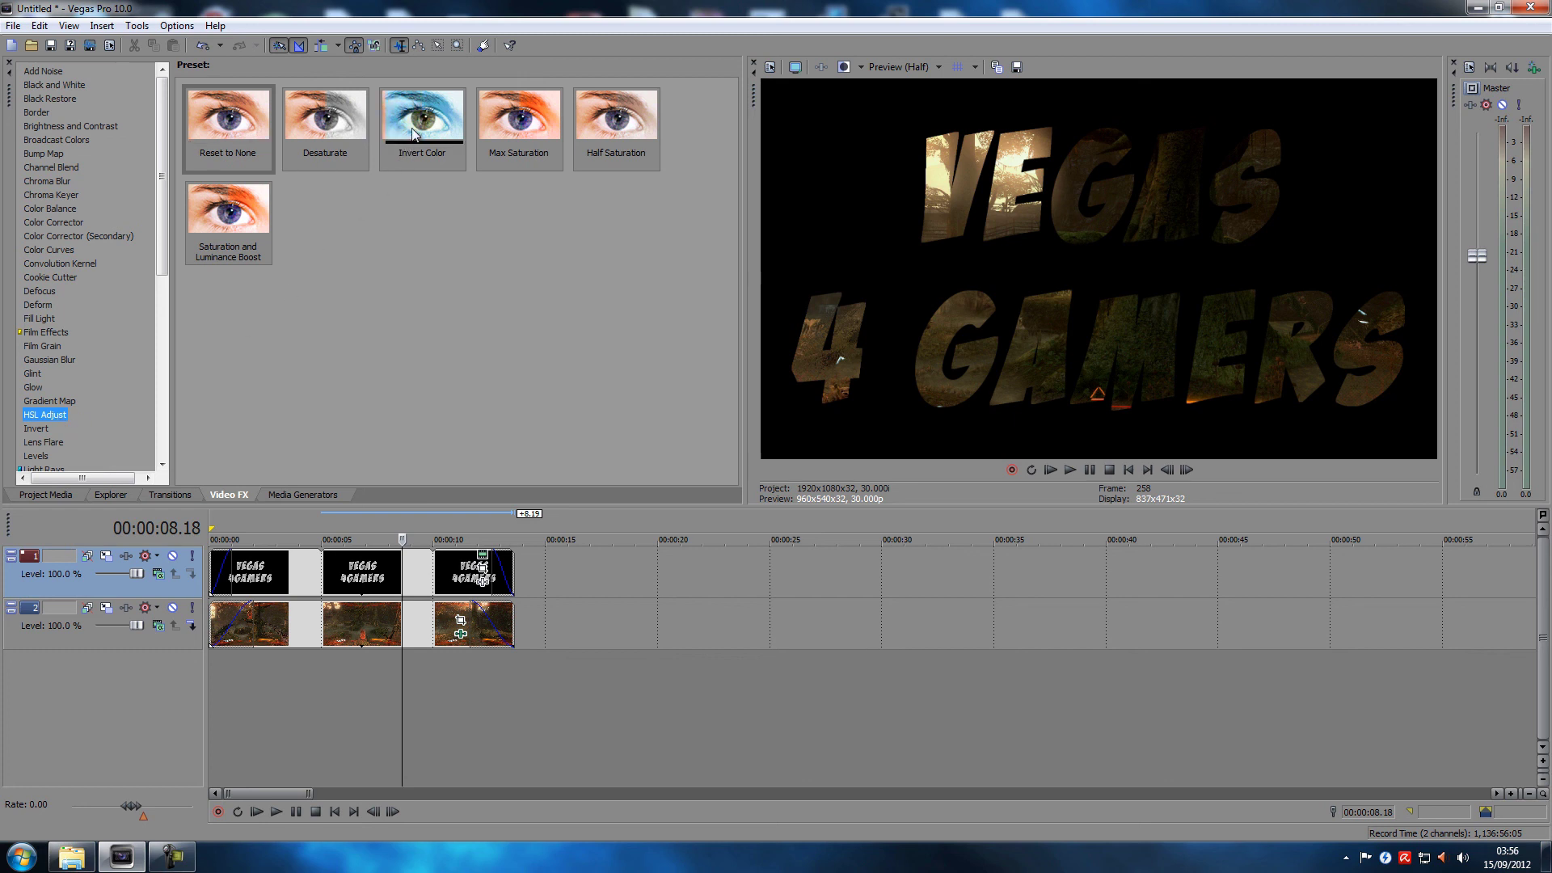
{"action": "left_click_drag", "start_coordinate": [422, 121], "coordinate": [358, 576]}
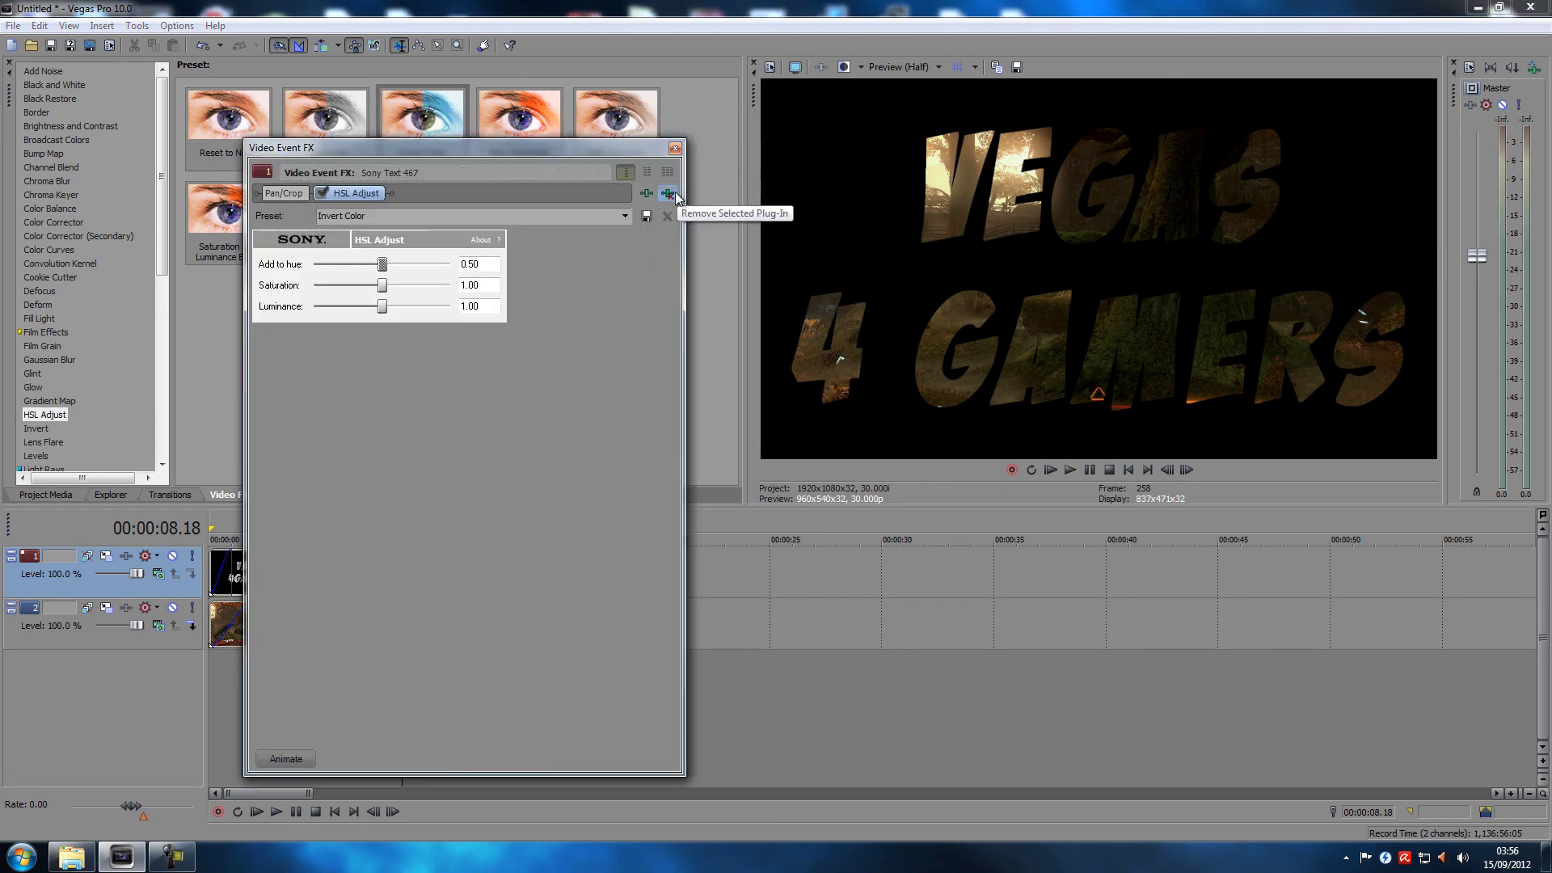
{"action": "left_click", "coordinate": [675, 148]}
Try the Film Effects preset Very Old Film on the title event, and remove it.
{"action": "left_click", "coordinate": [40, 320]}
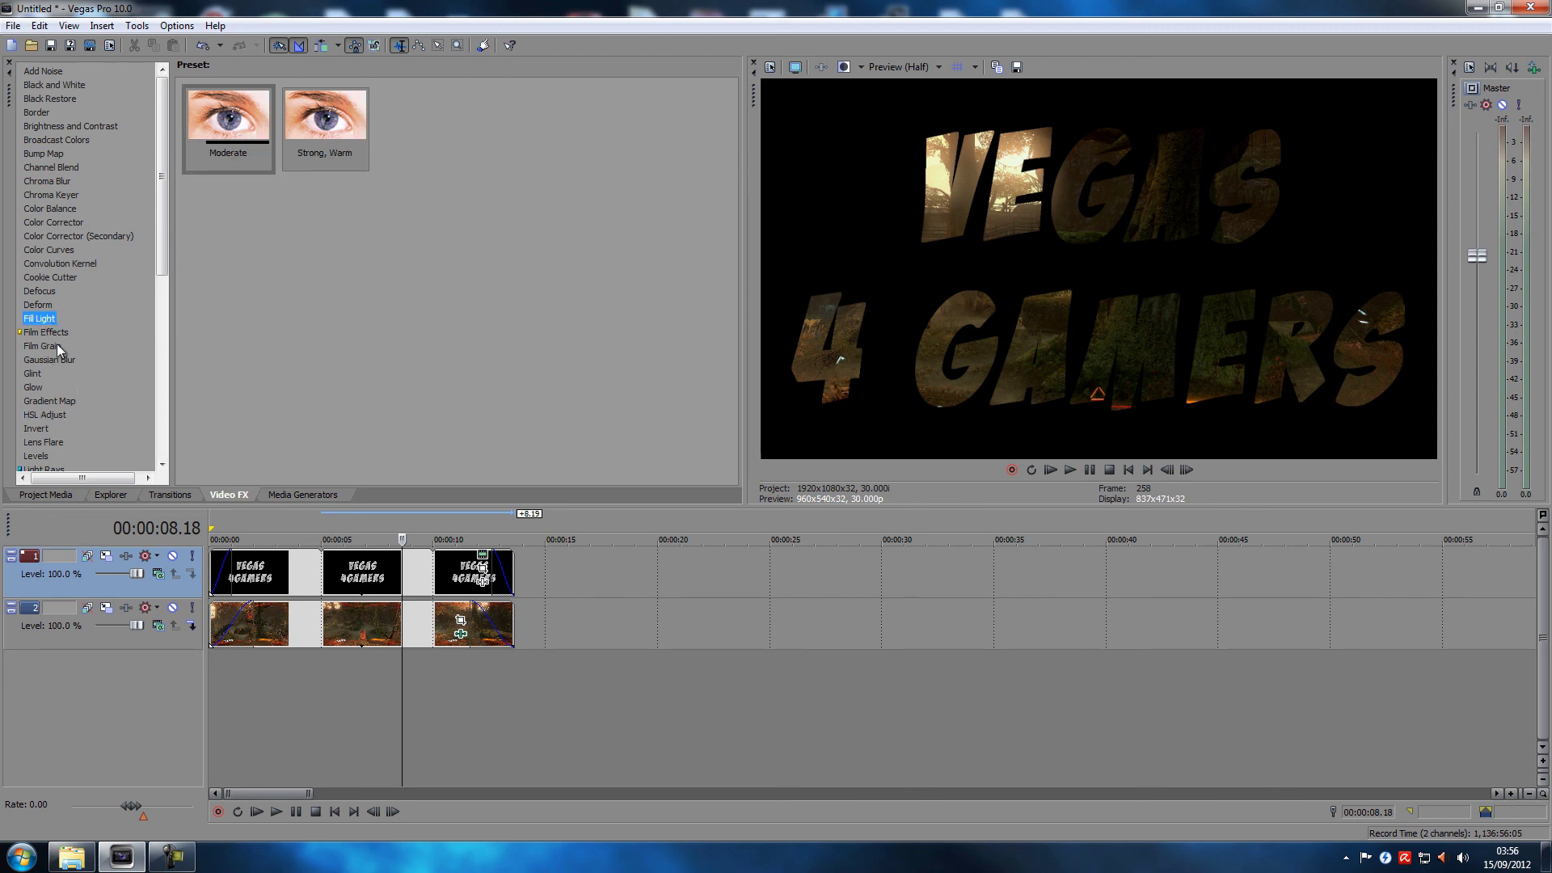
{"action": "left_click", "coordinate": [45, 332]}
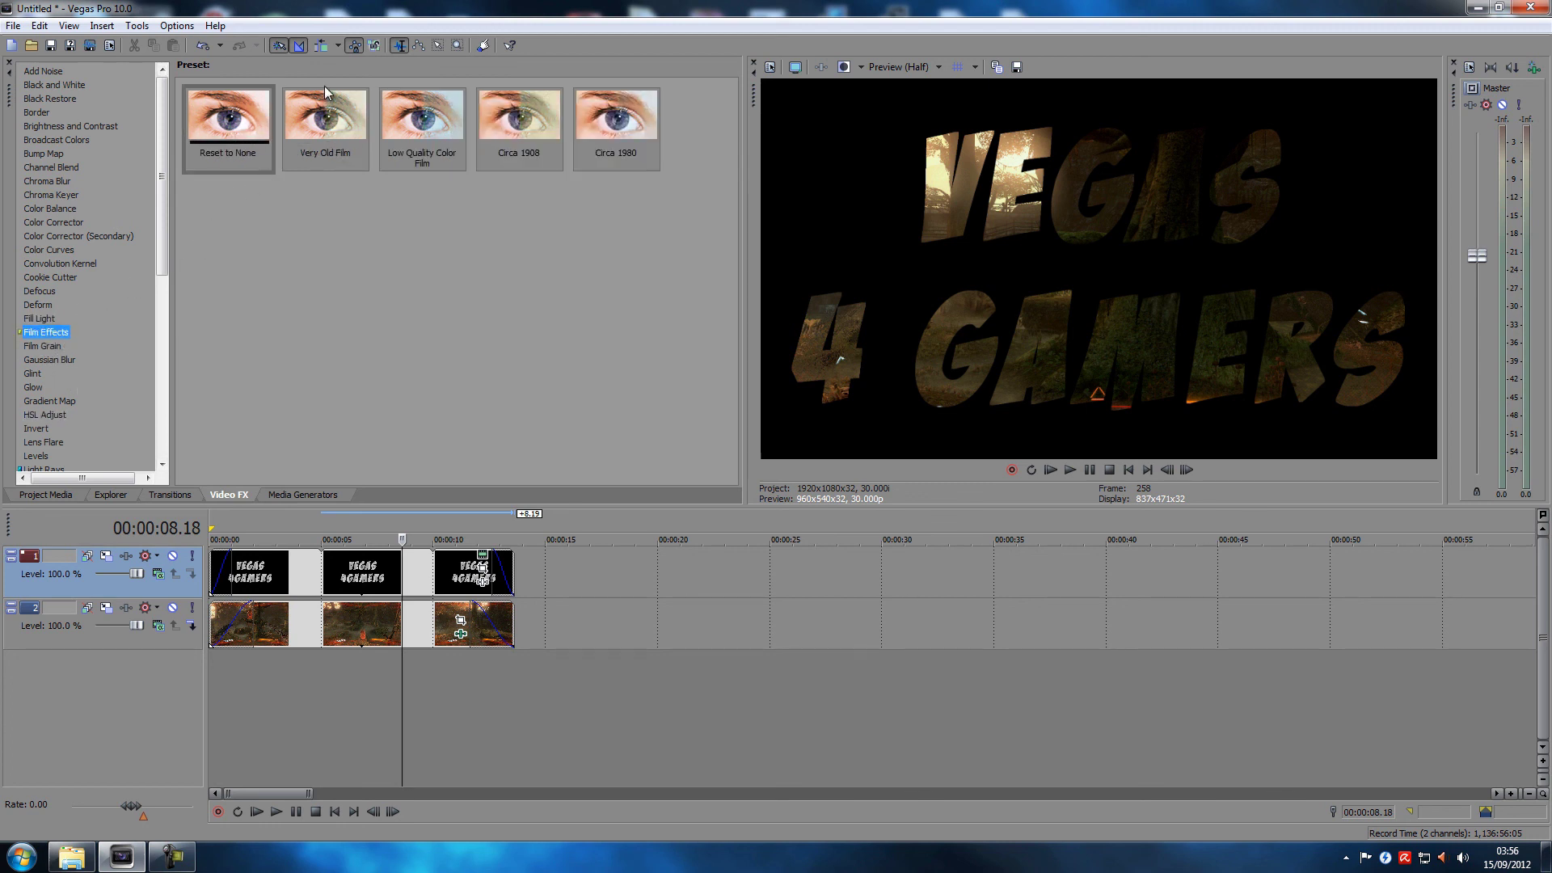
{"action": "left_click_drag", "start_coordinate": [323, 121], "coordinate": [343, 331]}
{"action": "left_click_drag", "start_coordinate": [343, 574], "coordinate": [343, 572]}
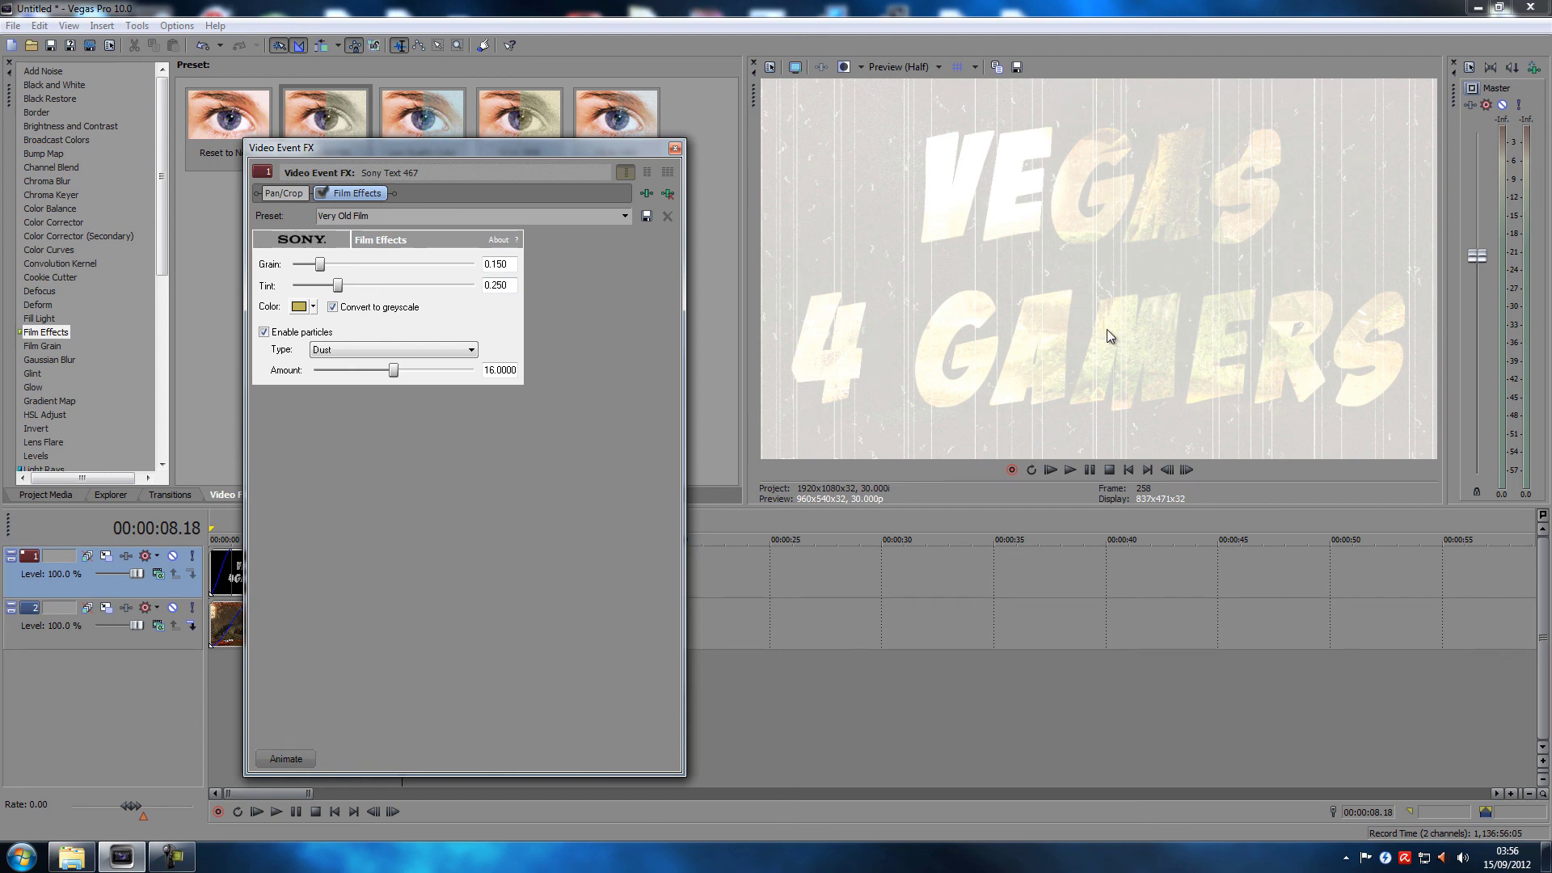
{"action": "left_click", "coordinate": [676, 148]}
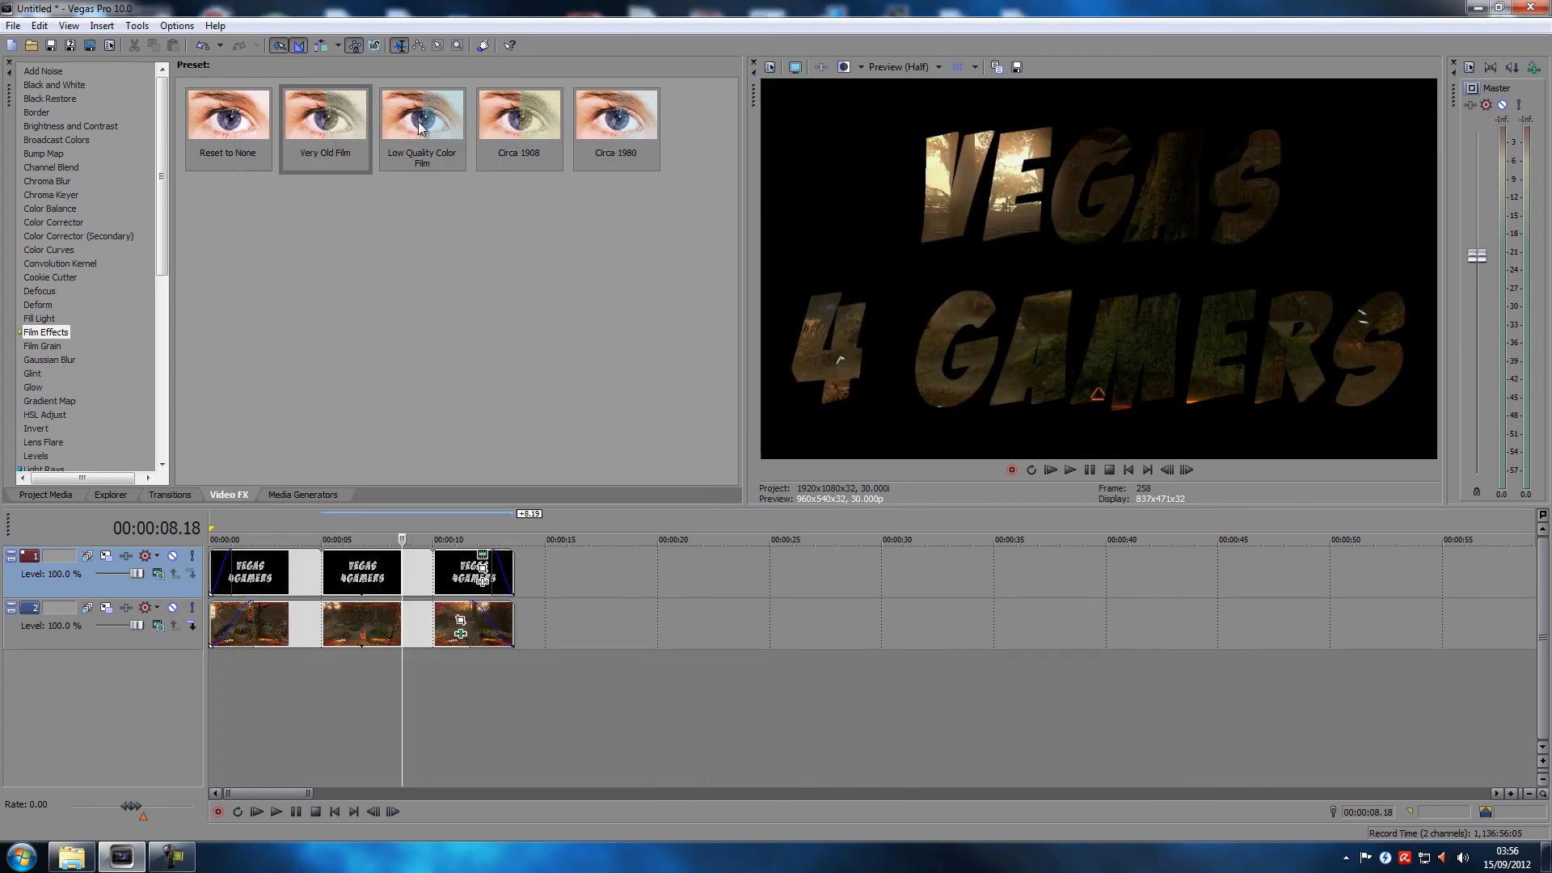
Apply the Film Effects preset Low Quality Color Film to the title event.
{"action": "left_click", "coordinate": [412, 124]}
{"action": "left_click_drag", "start_coordinate": [331, 575], "coordinate": [333, 574]}
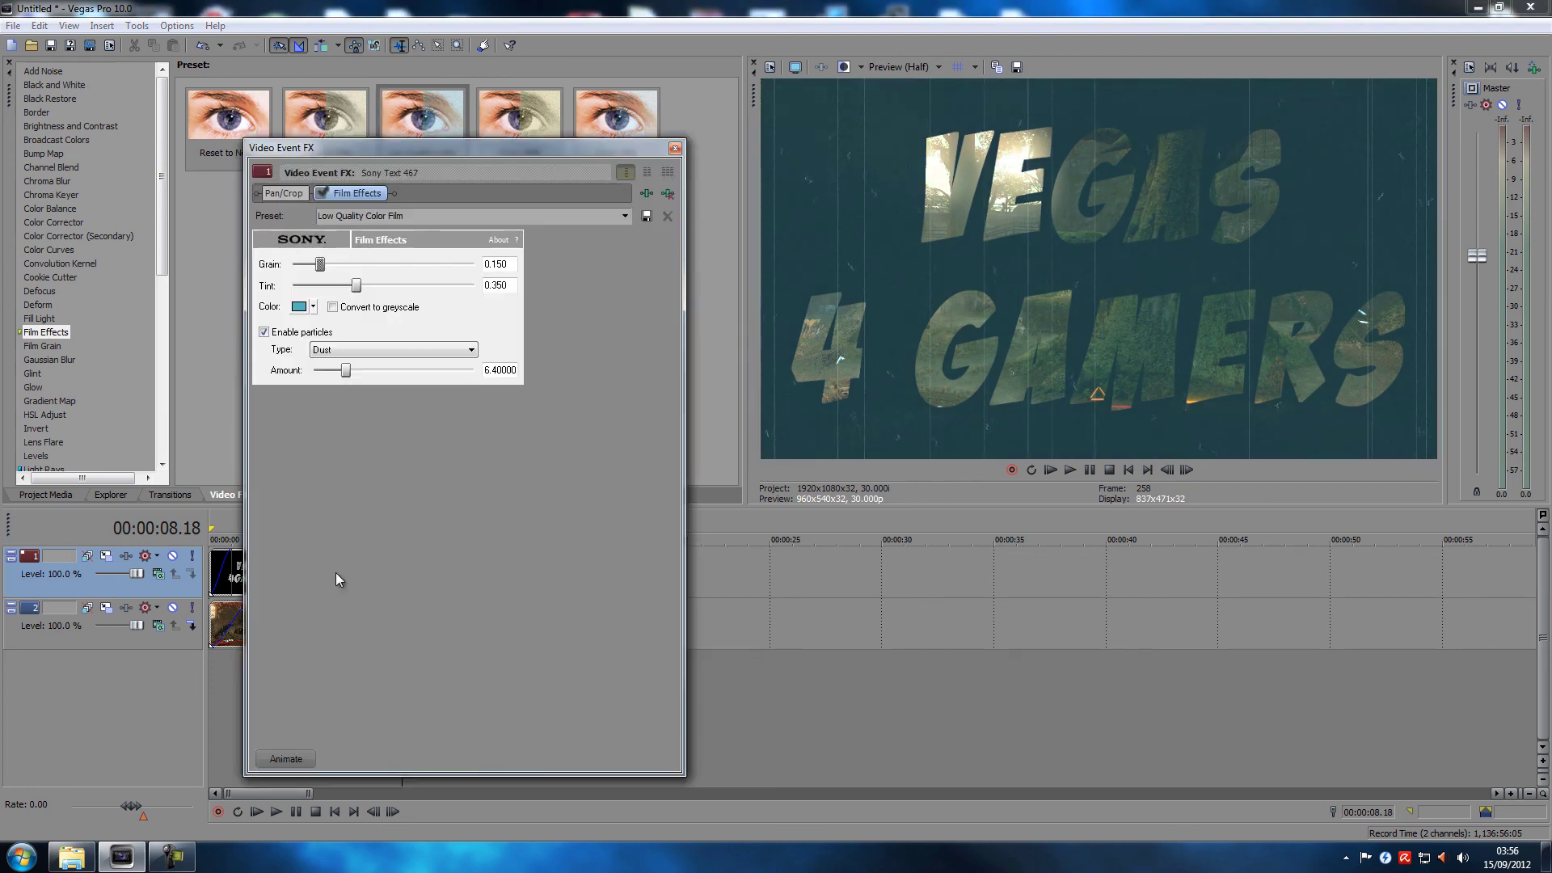
{"action": "left_click", "coordinate": [676, 148]}
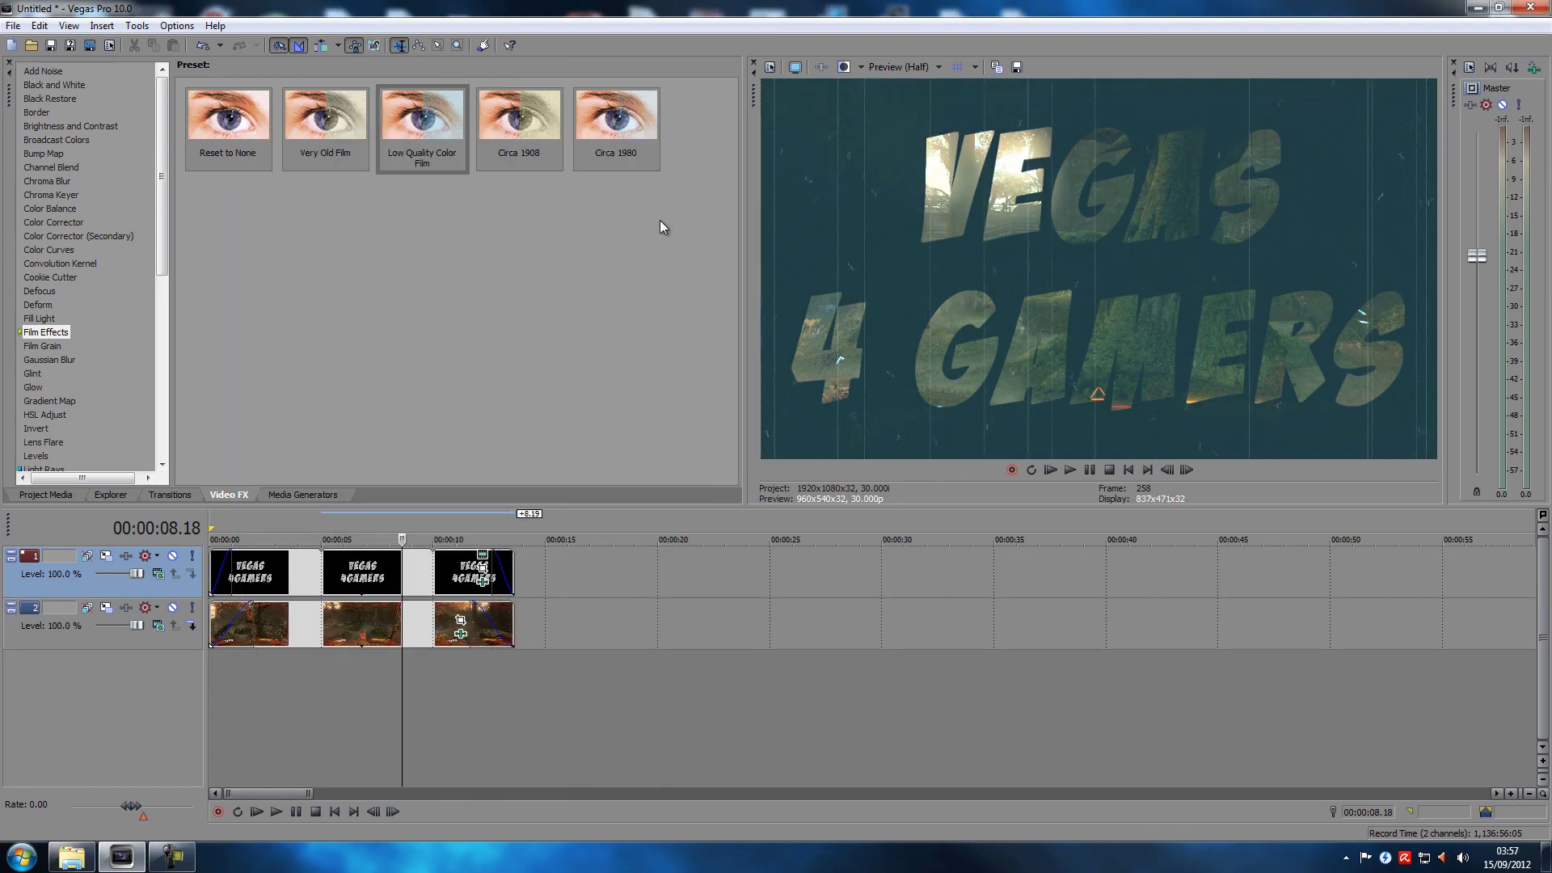
Play the project from the start to preview the film effect, pausing at about 7 seconds.
{"action": "left_click", "coordinate": [335, 811]}
{"action": "left_click", "coordinate": [283, 811]}
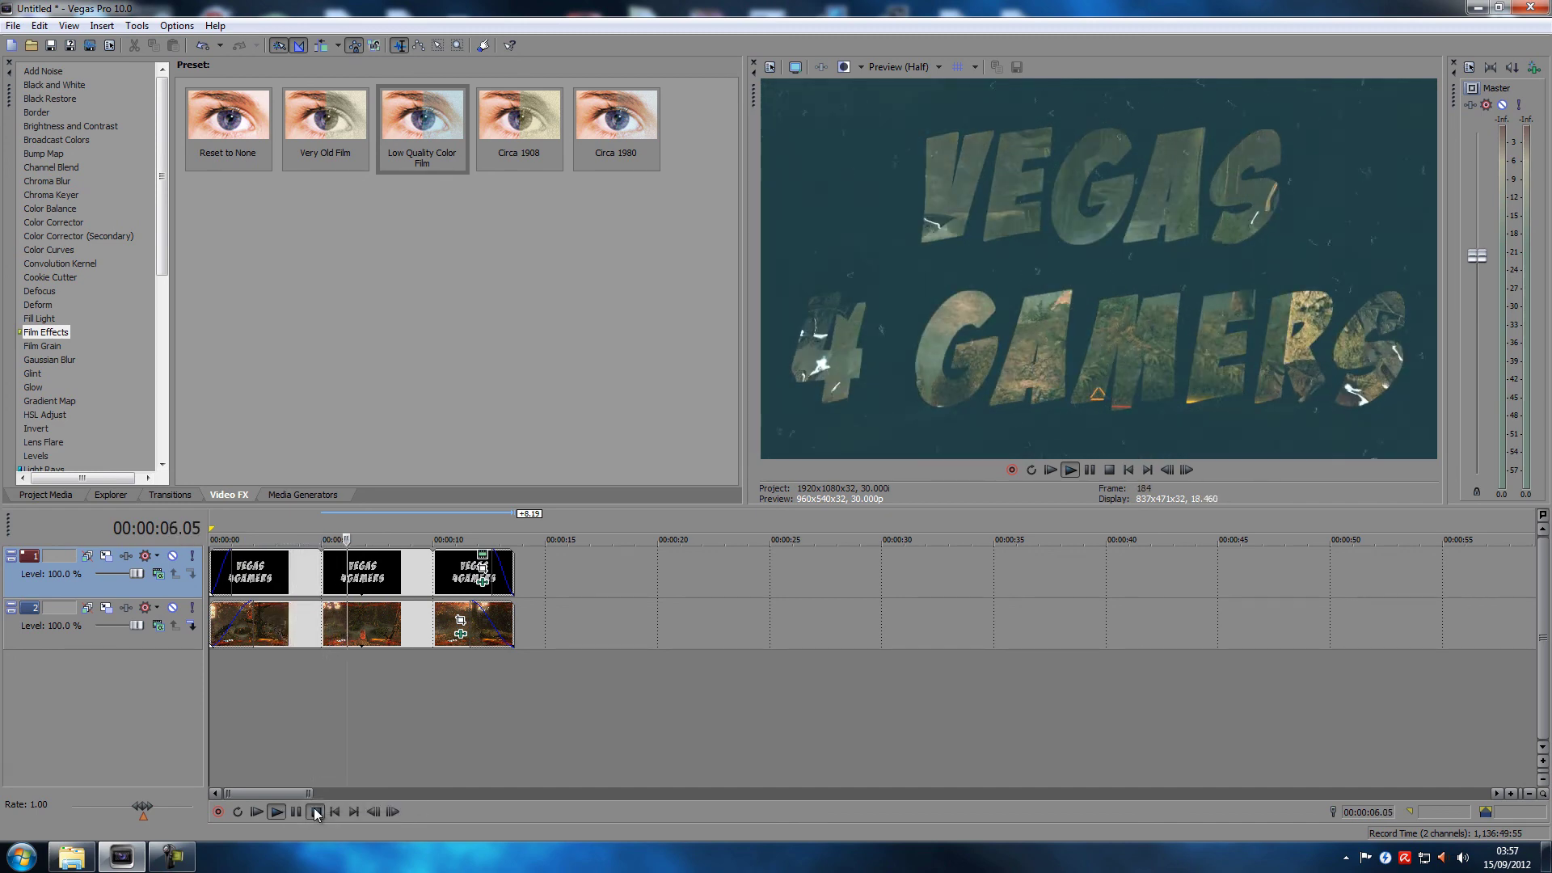
{"action": "left_click", "coordinate": [297, 811]}
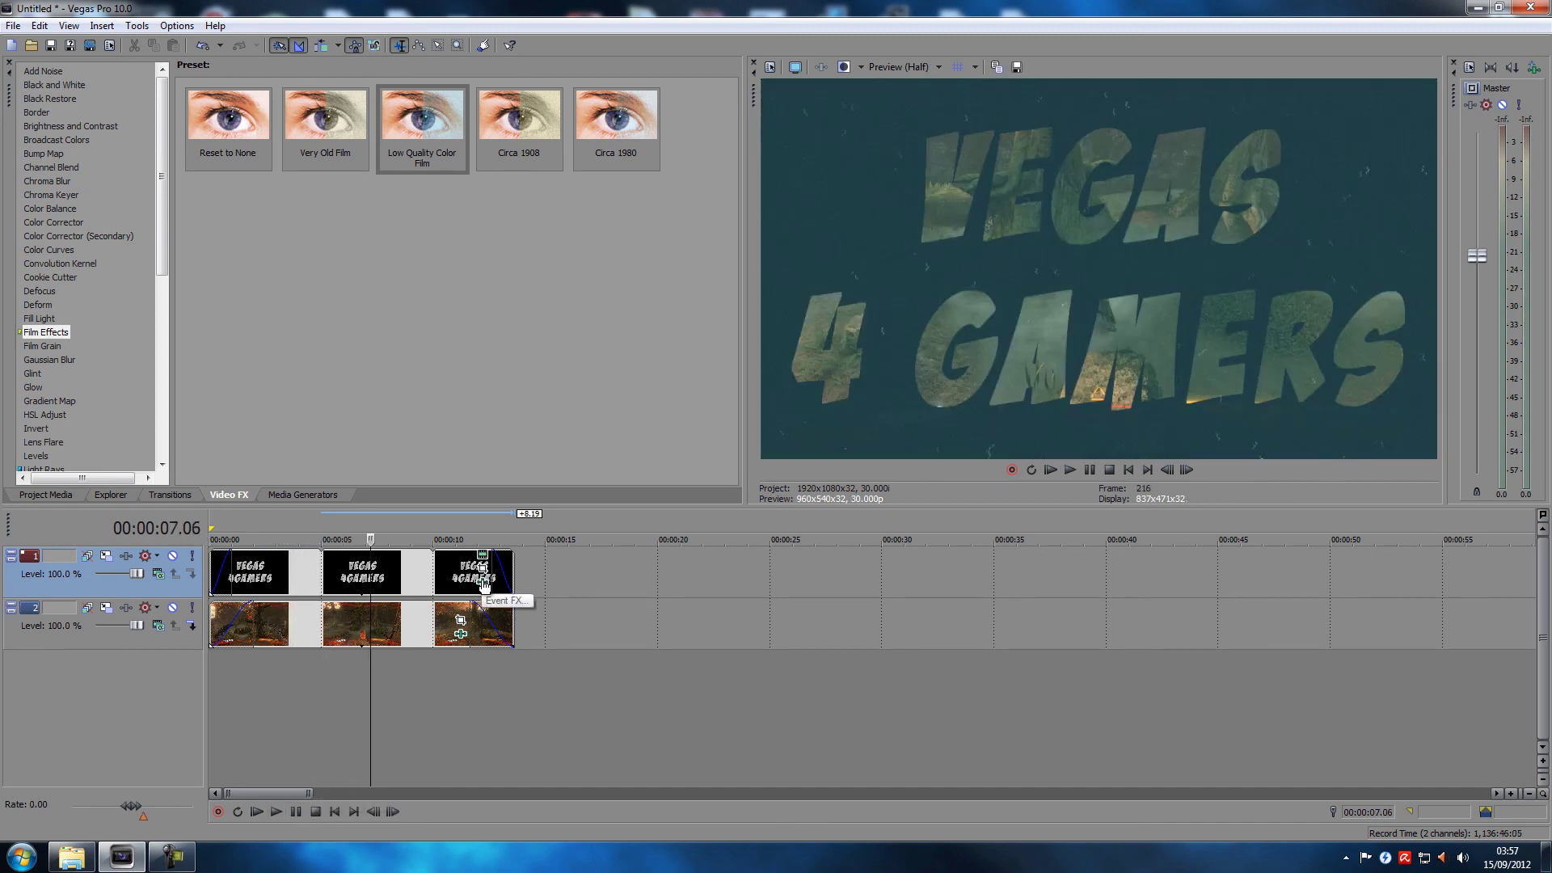
Reopen the title event's Film Effects settings and set the grain to 0.250 and the tint to 0.152.
{"action": "left_click", "coordinate": [481, 581]}
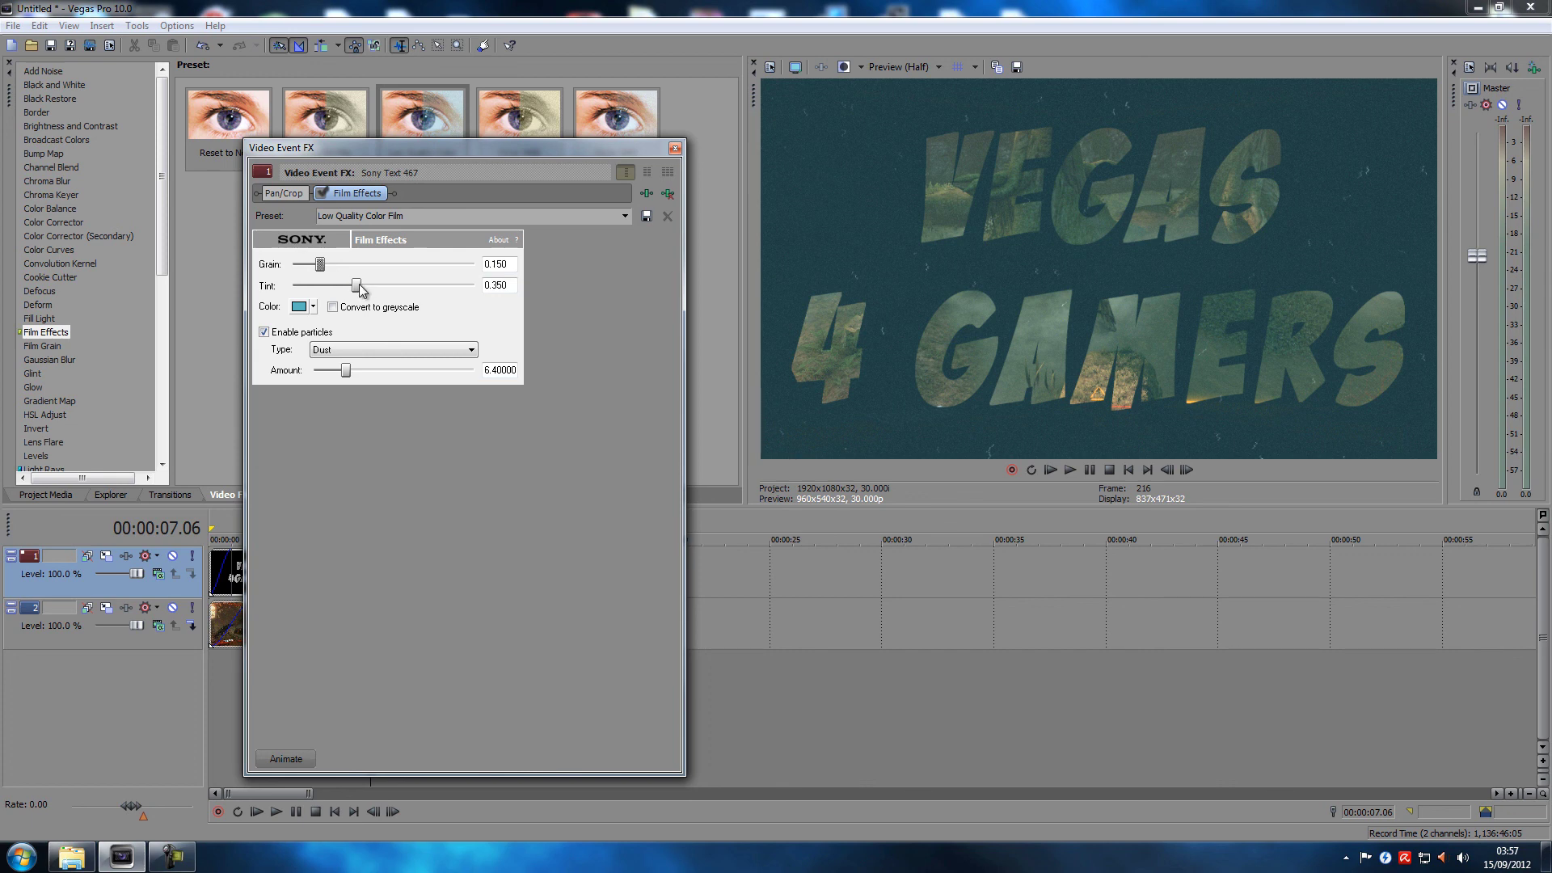
{"action": "left_click_drag", "start_coordinate": [359, 287], "coordinate": [326, 286]}
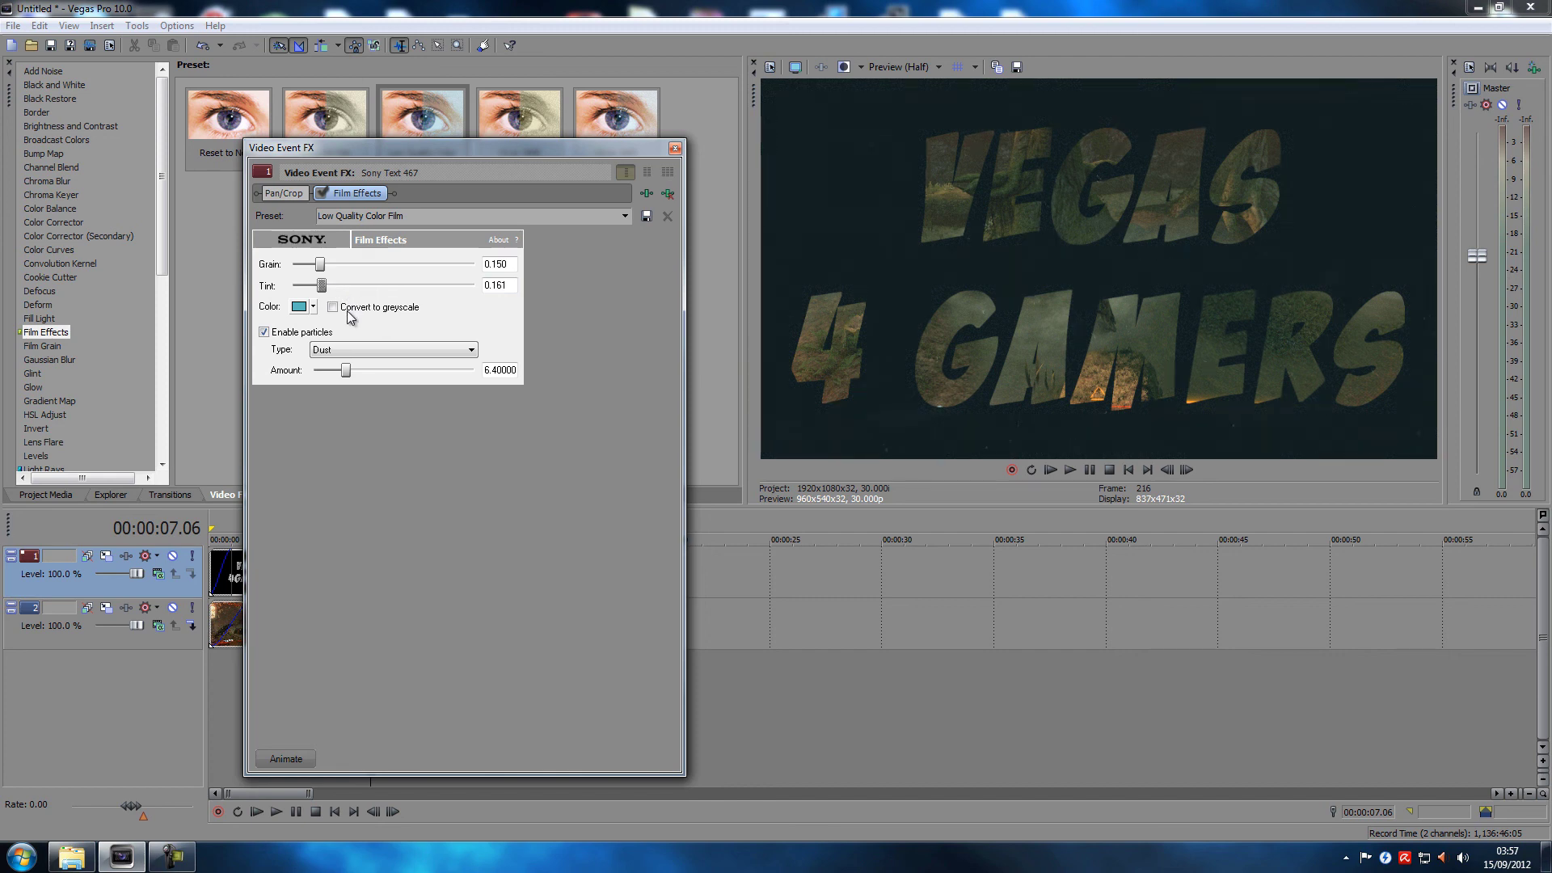
{"action": "mouse_move", "coordinate": [320, 268]}
{"action": "left_mouse_down"}
{"action": "mouse_move", "coordinate": [354, 273]}
{"action": "mouse_move", "coordinate": [338, 275]}
{"action": "left_mouse_up"}
{"action": "key", "text": "BackSpace"}
{"action": "key", "text": "BackSpace"}
{"action": "left_click_drag", "start_coordinate": [323, 282], "coordinate": [319, 282]}
{"action": "left_click_drag", "start_coordinate": [320, 285], "coordinate": [321, 287]}
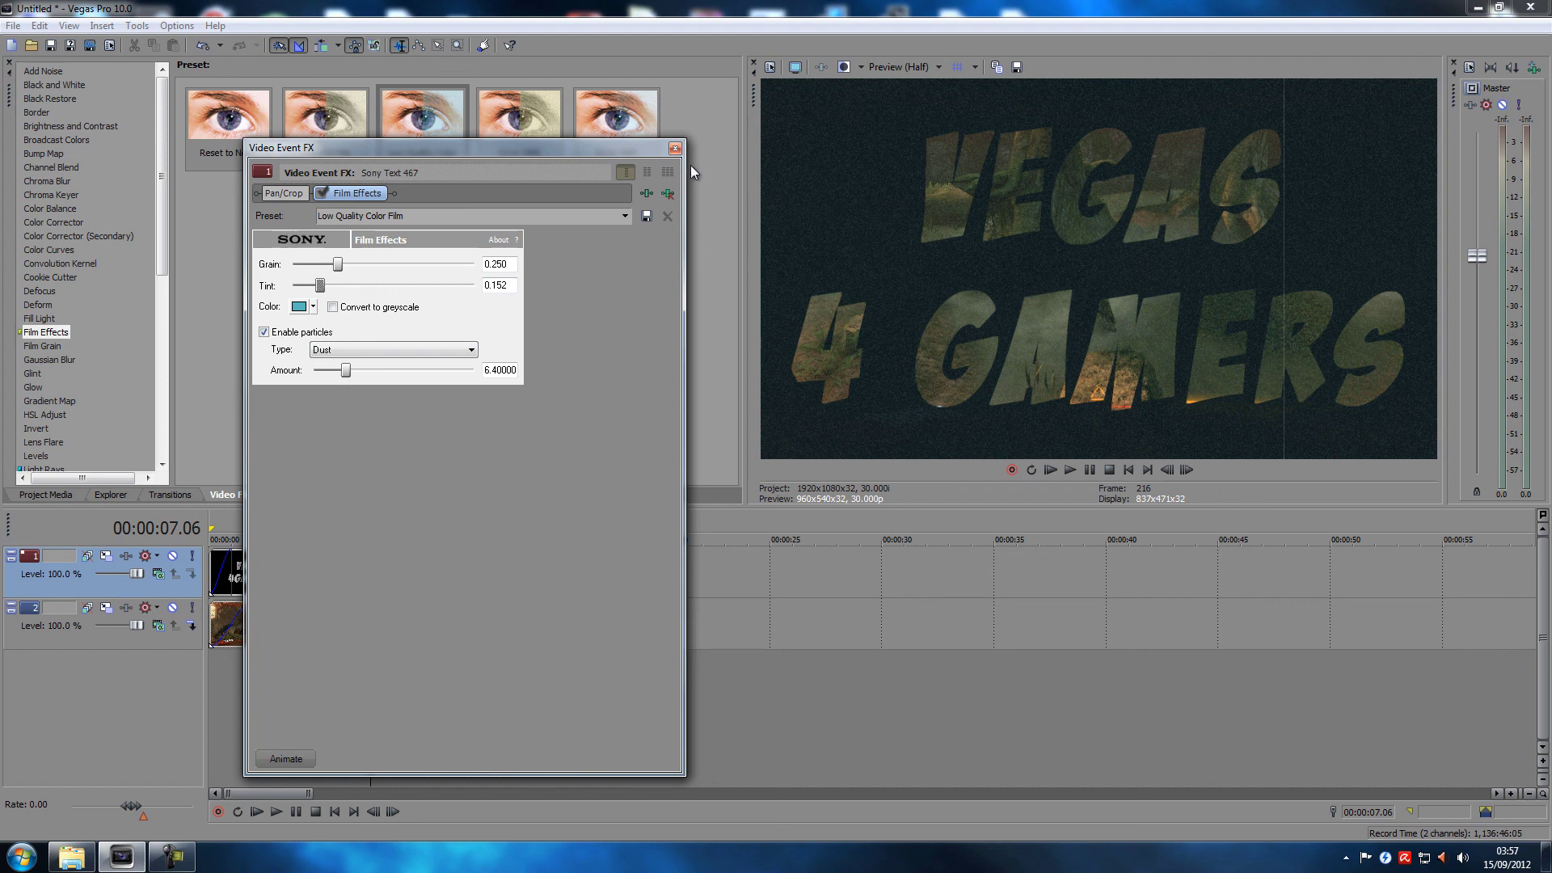
{"action": "left_click", "coordinate": [674, 148]}
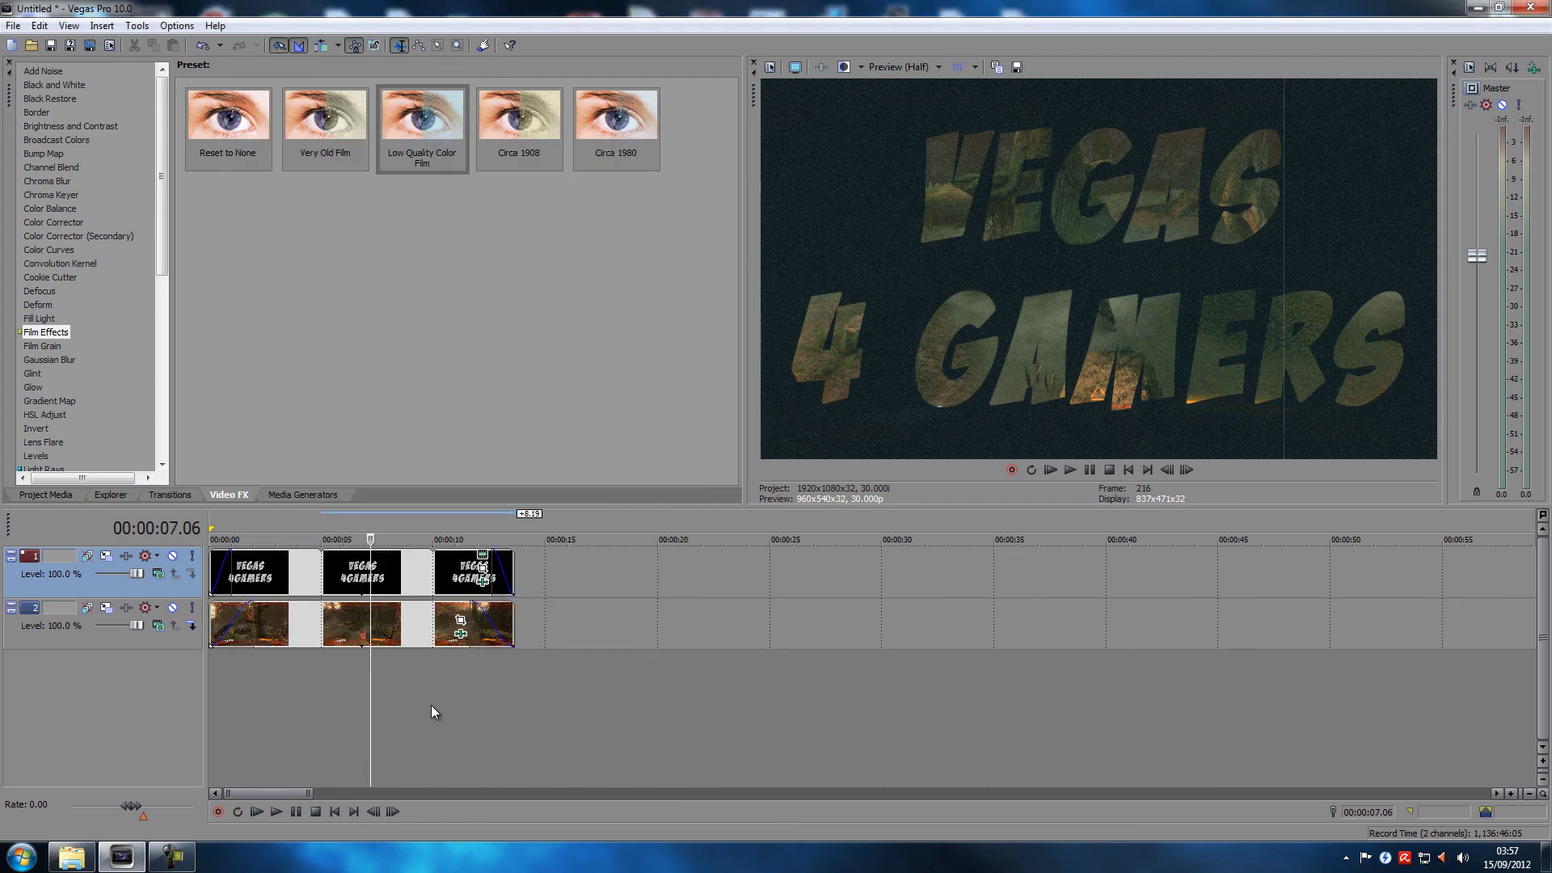
Play the project from the start to preview the title with the adjusted grain and tint.
{"action": "left_click", "coordinate": [335, 811]}
{"action": "left_click", "coordinate": [277, 810]}
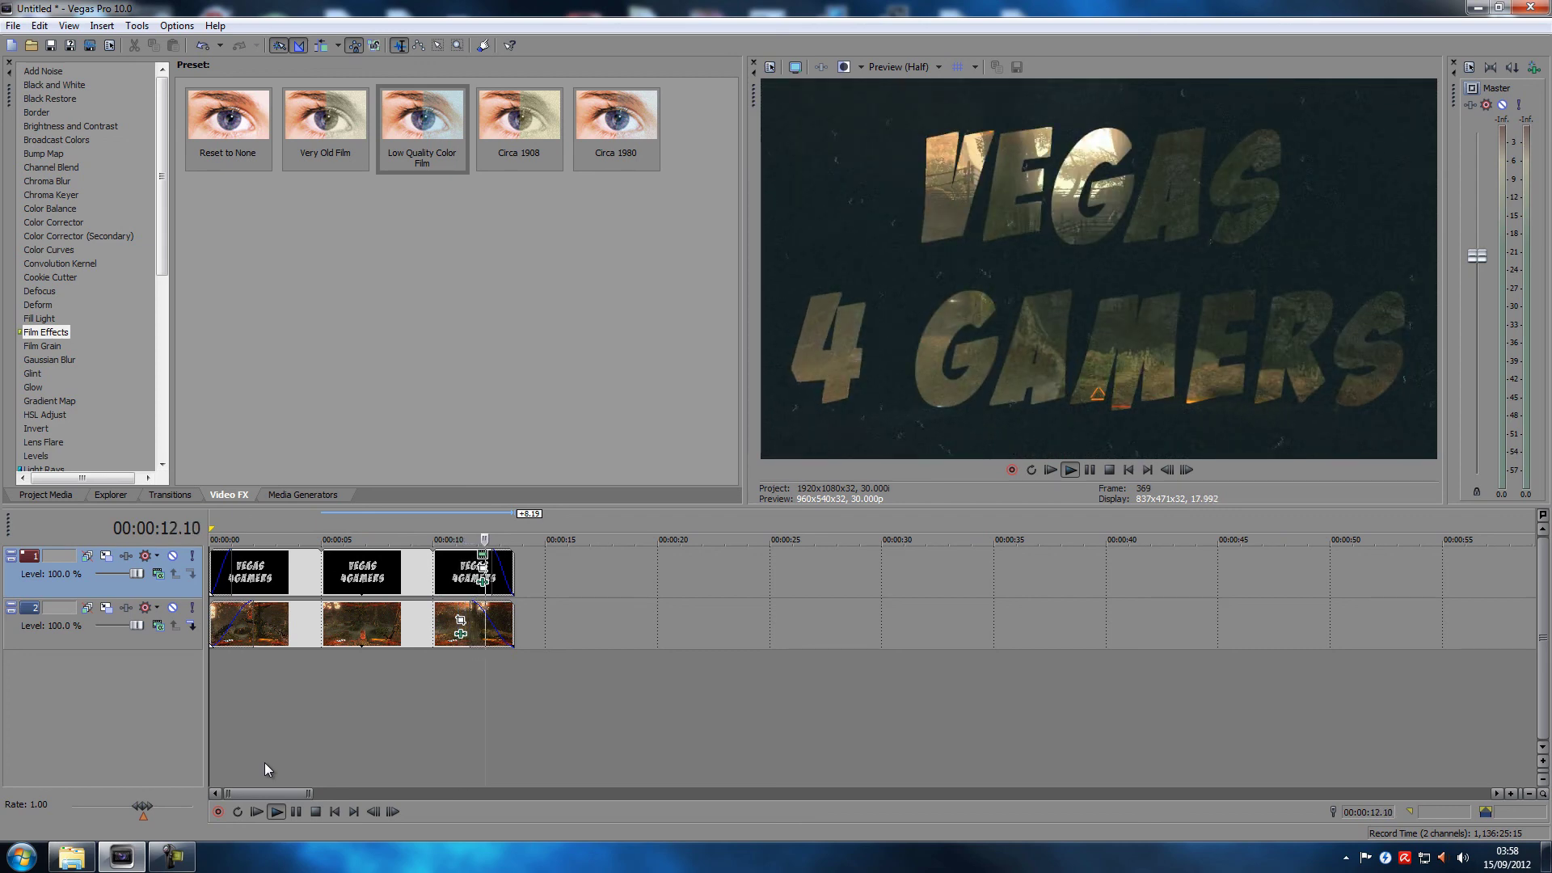
Open the title event's text properties and set the text color to red (255, 0, 0) with an alpha of 121.
{"action": "left_click", "coordinate": [380, 727]}
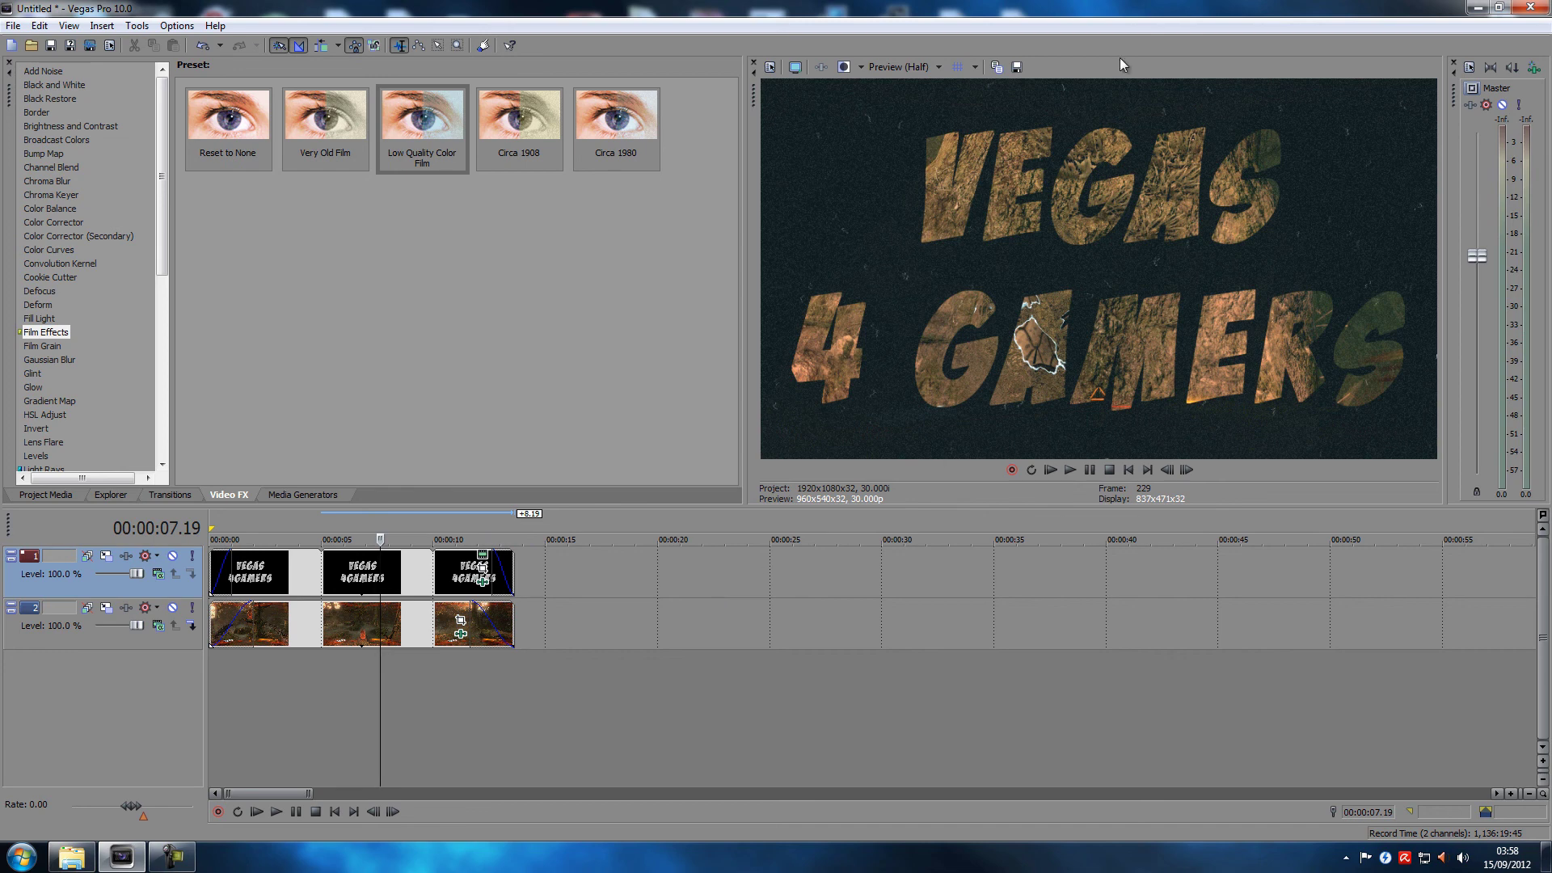
{"action": "left_click", "coordinate": [478, 562]}
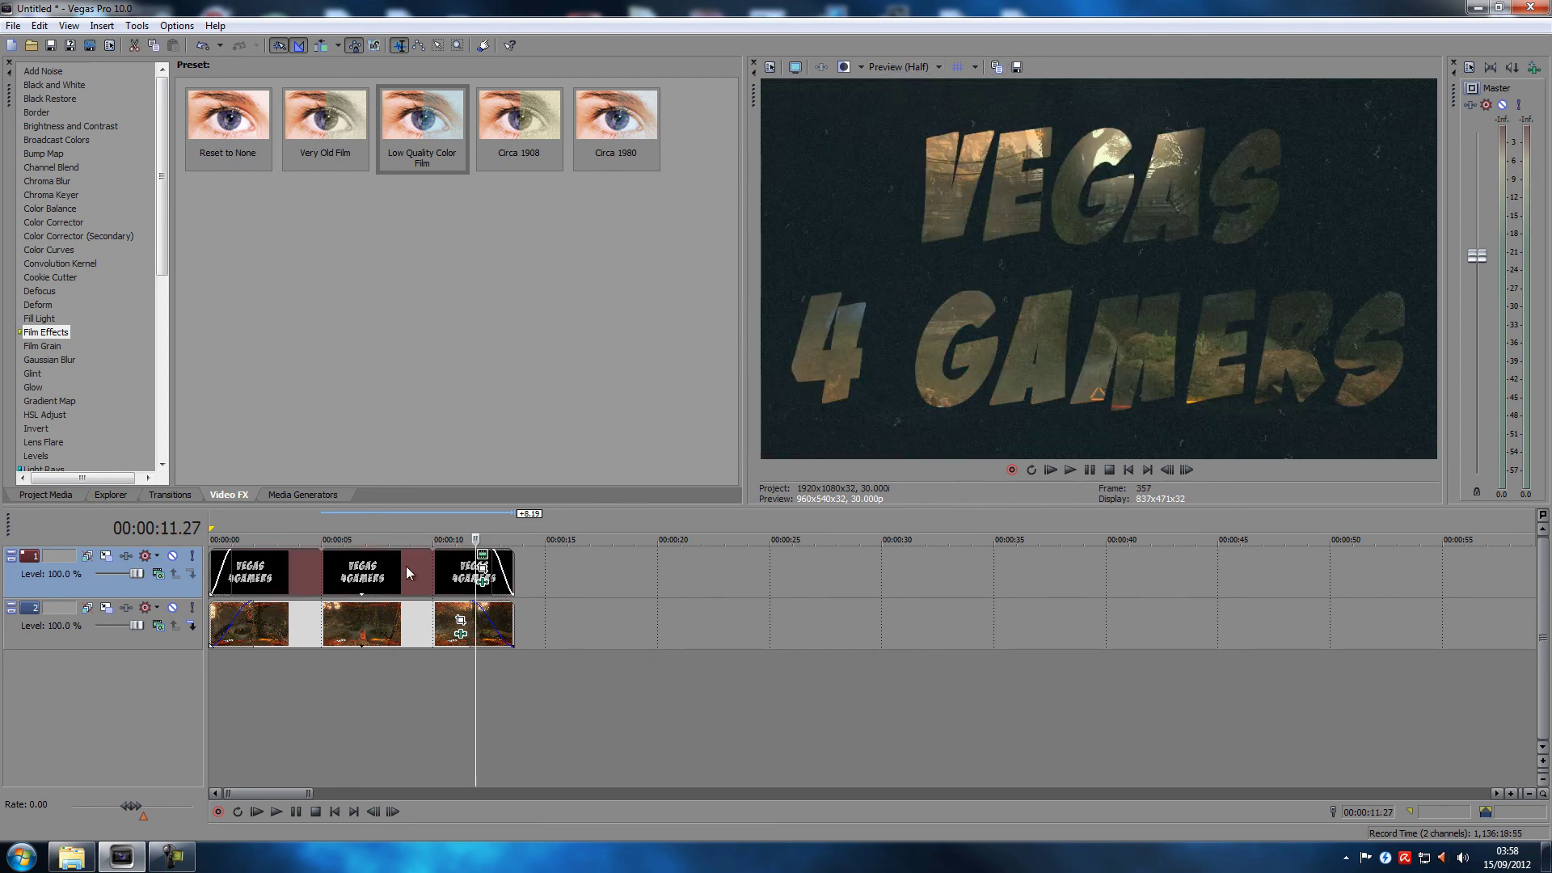
{"action": "left_click", "coordinate": [407, 570]}
{"action": "left_click", "coordinate": [482, 556]}
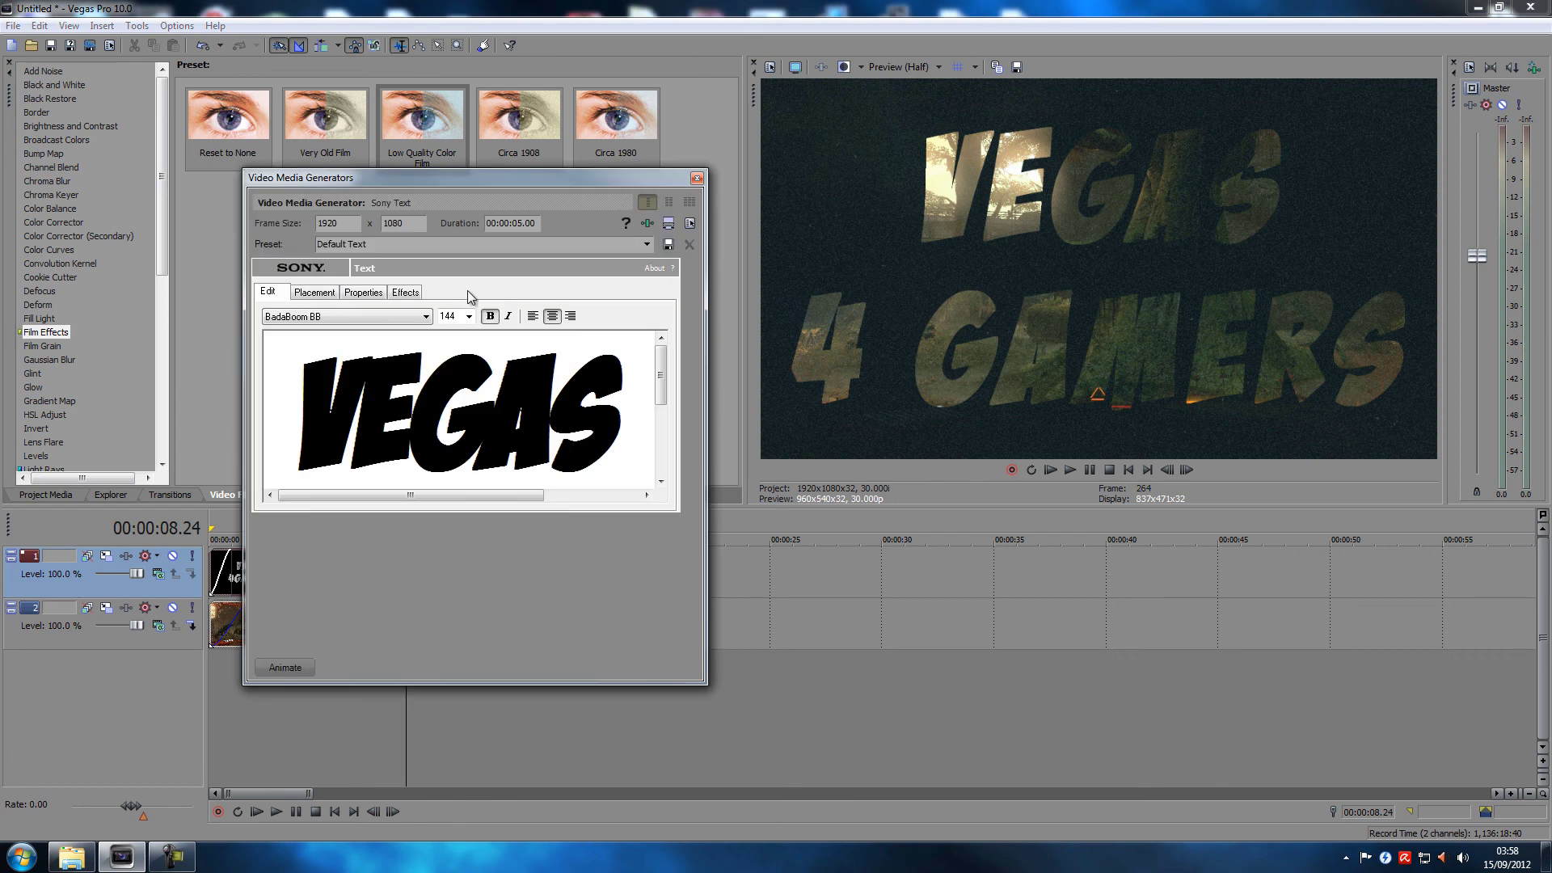
{"action": "left_click", "coordinate": [364, 293]}
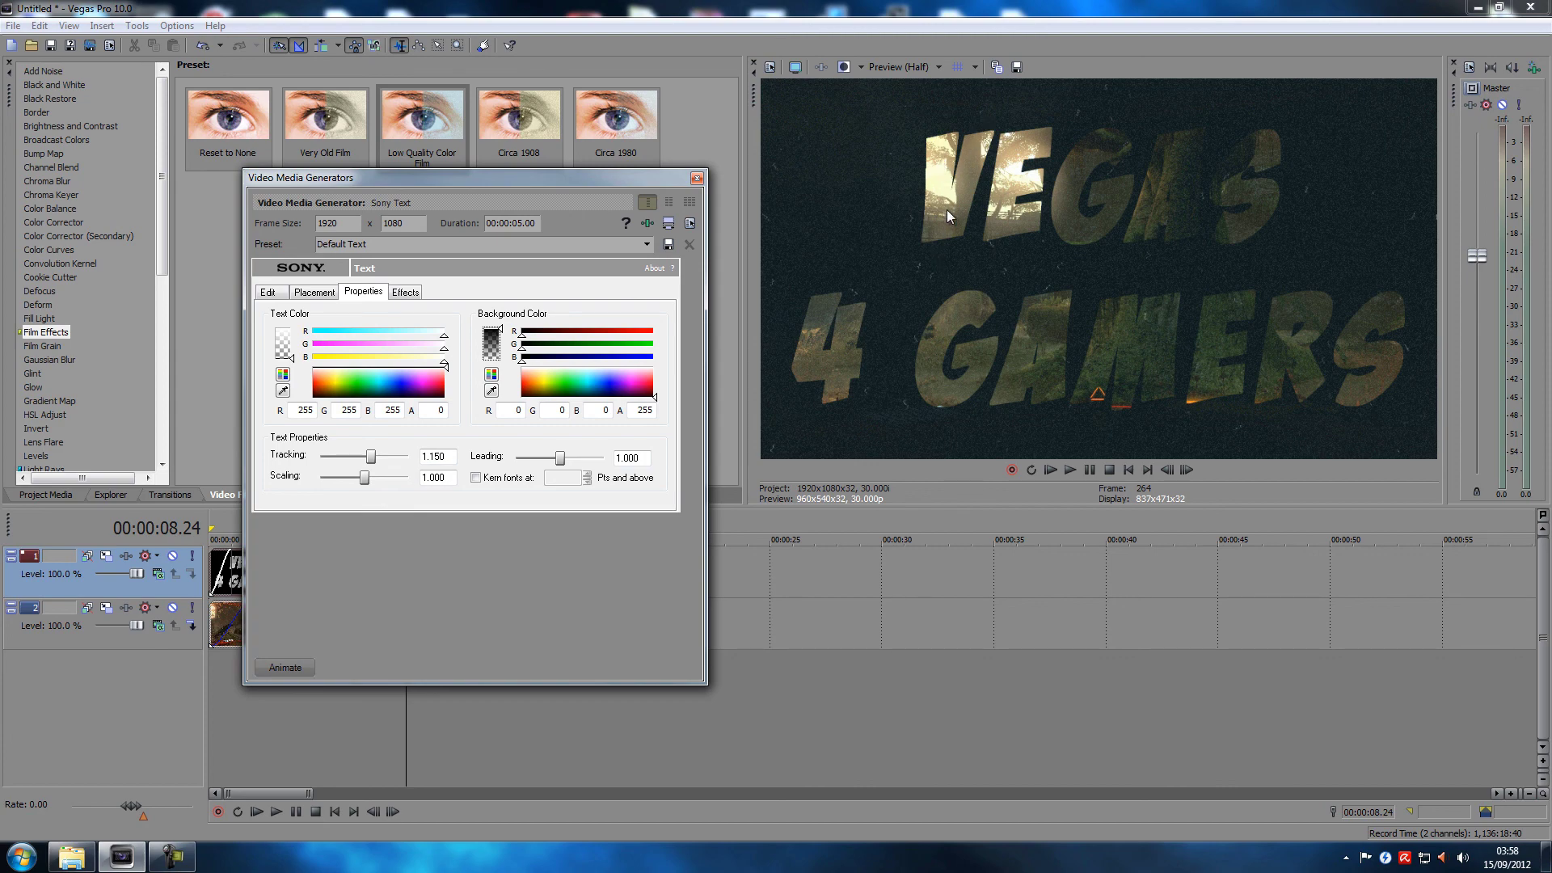
{"action": "mouse_move", "coordinate": [292, 358]}
{"action": "left_mouse_down"}
{"action": "mouse_move", "coordinate": [297, 311]}
{"action": "mouse_move", "coordinate": [286, 392]}
{"action": "mouse_move", "coordinate": [288, 339]}
{"action": "mouse_move", "coordinate": [290, 359]}
{"action": "left_mouse_up"}
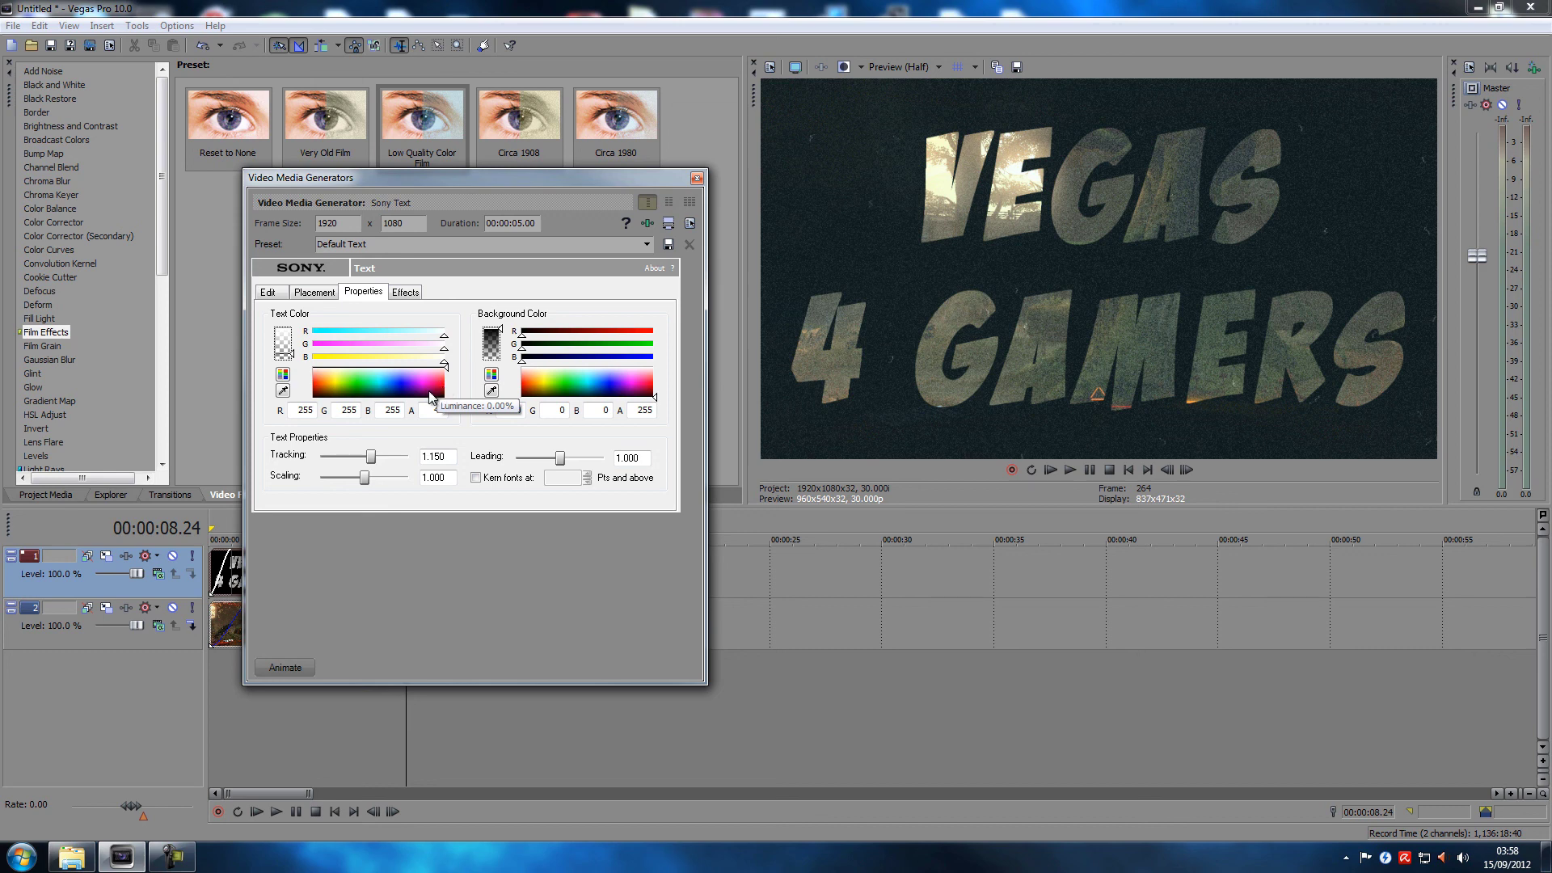
{"action": "left_click_drag", "start_coordinate": [435, 394], "coordinate": [449, 396]}
{"action": "left_click_drag", "start_coordinate": [377, 333], "coordinate": [452, 335]}
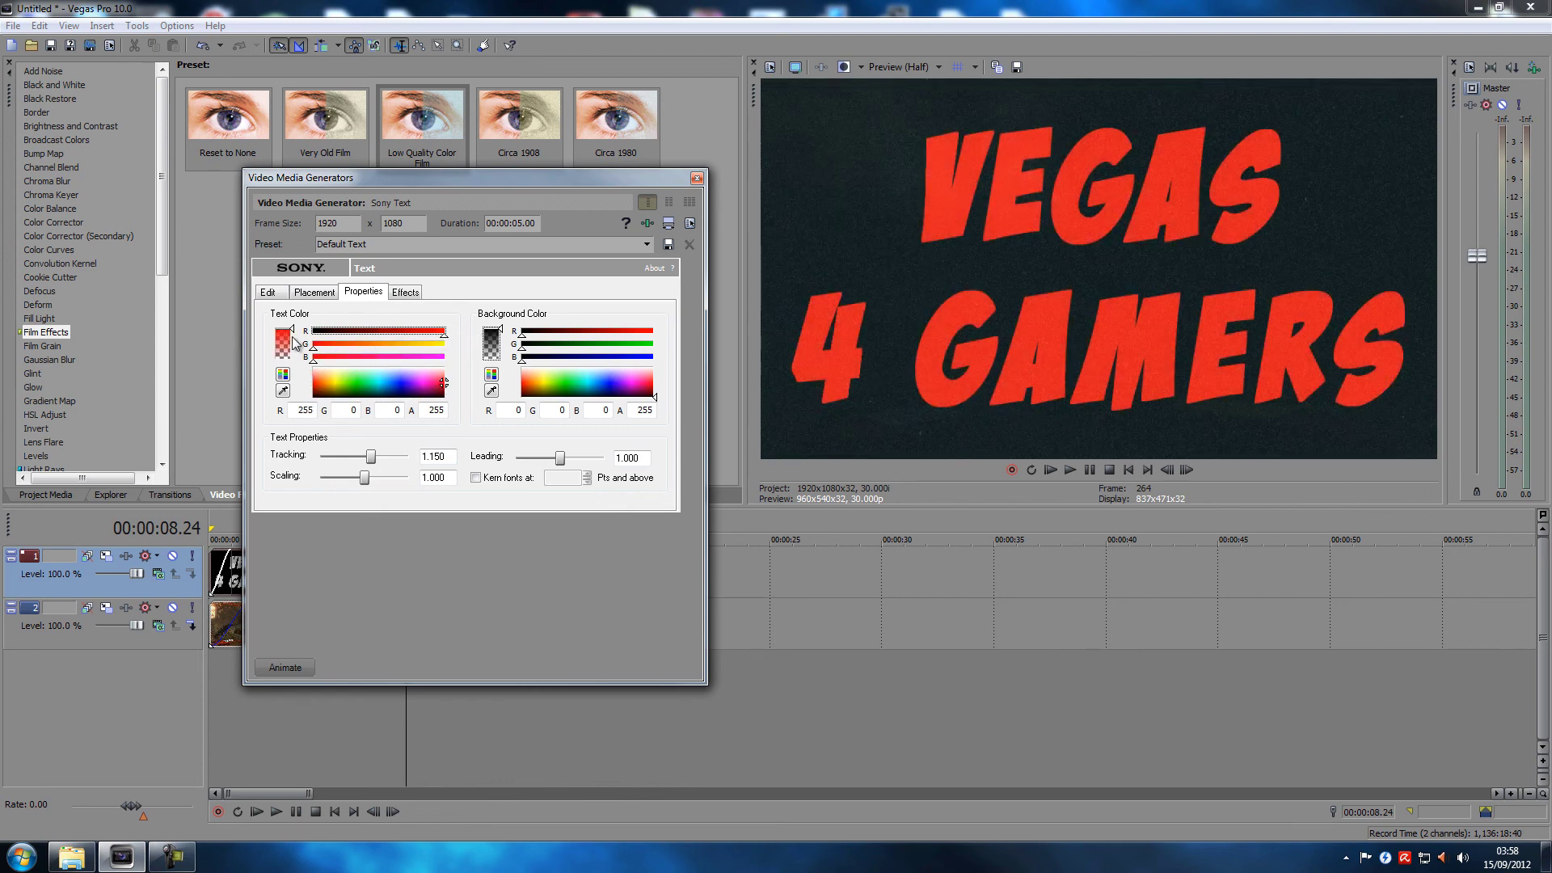
{"action": "left_click_drag", "start_coordinate": [290, 329], "coordinate": [292, 353]}
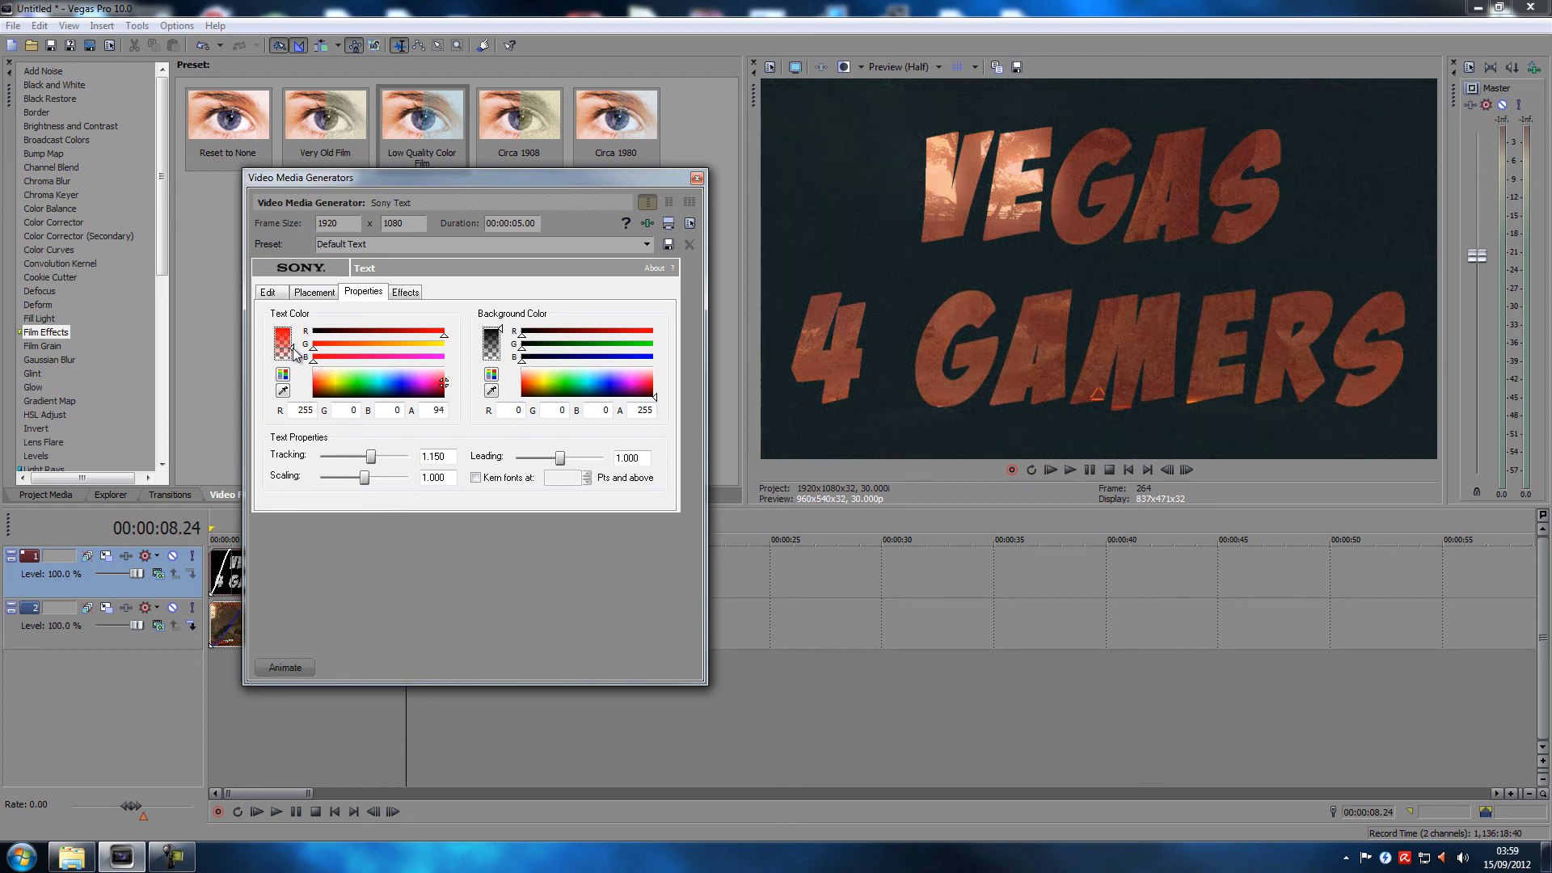
{"action": "left_click_drag", "start_coordinate": [295, 350], "coordinate": [294, 348]}
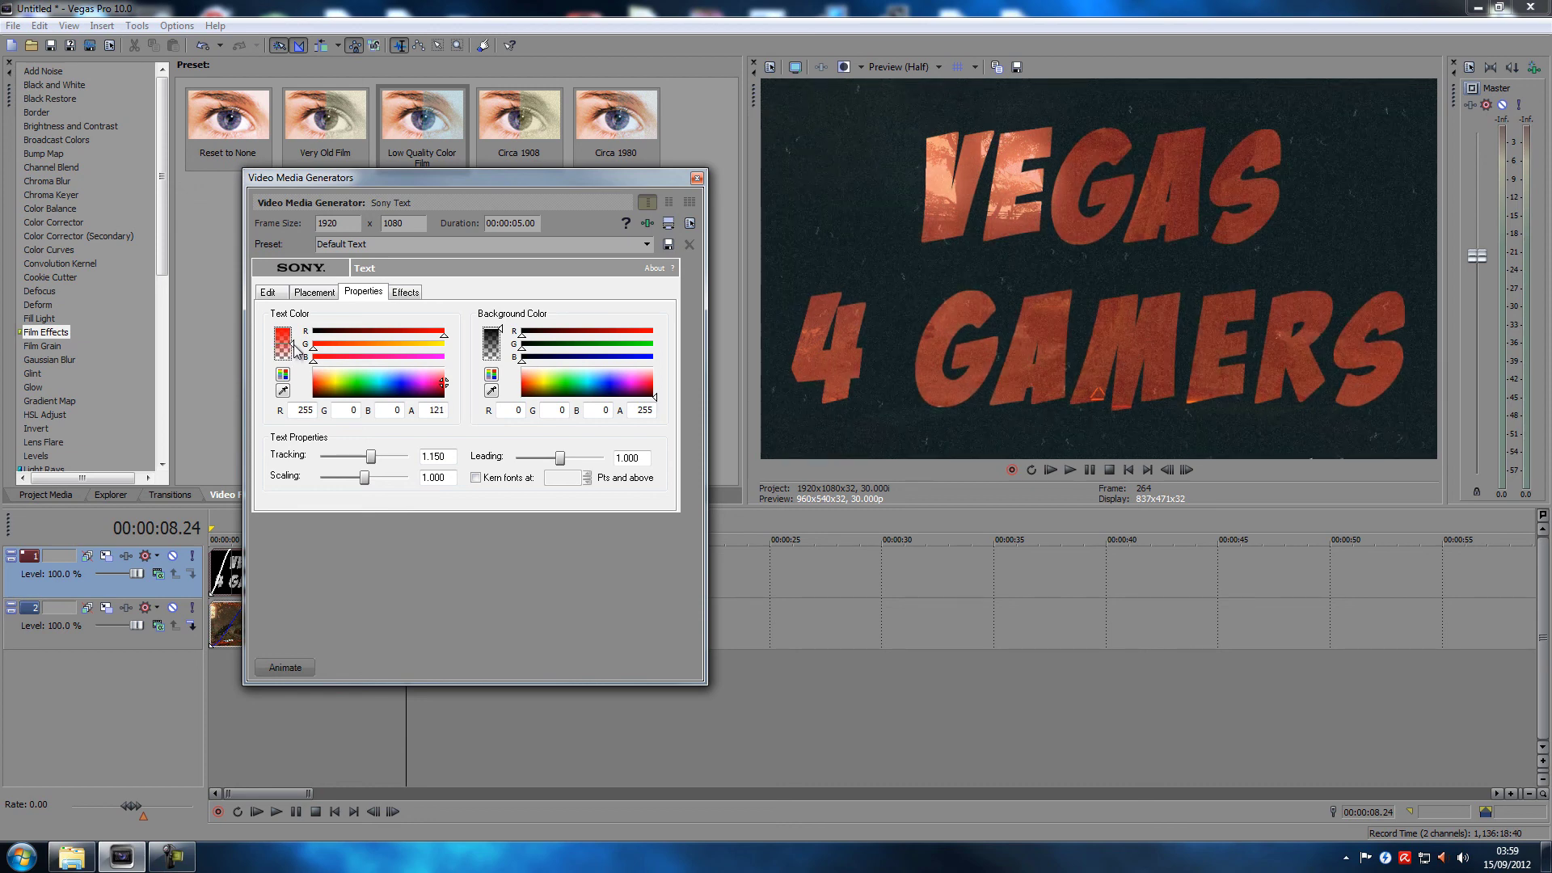
{"action": "left_click", "coordinate": [695, 179]}
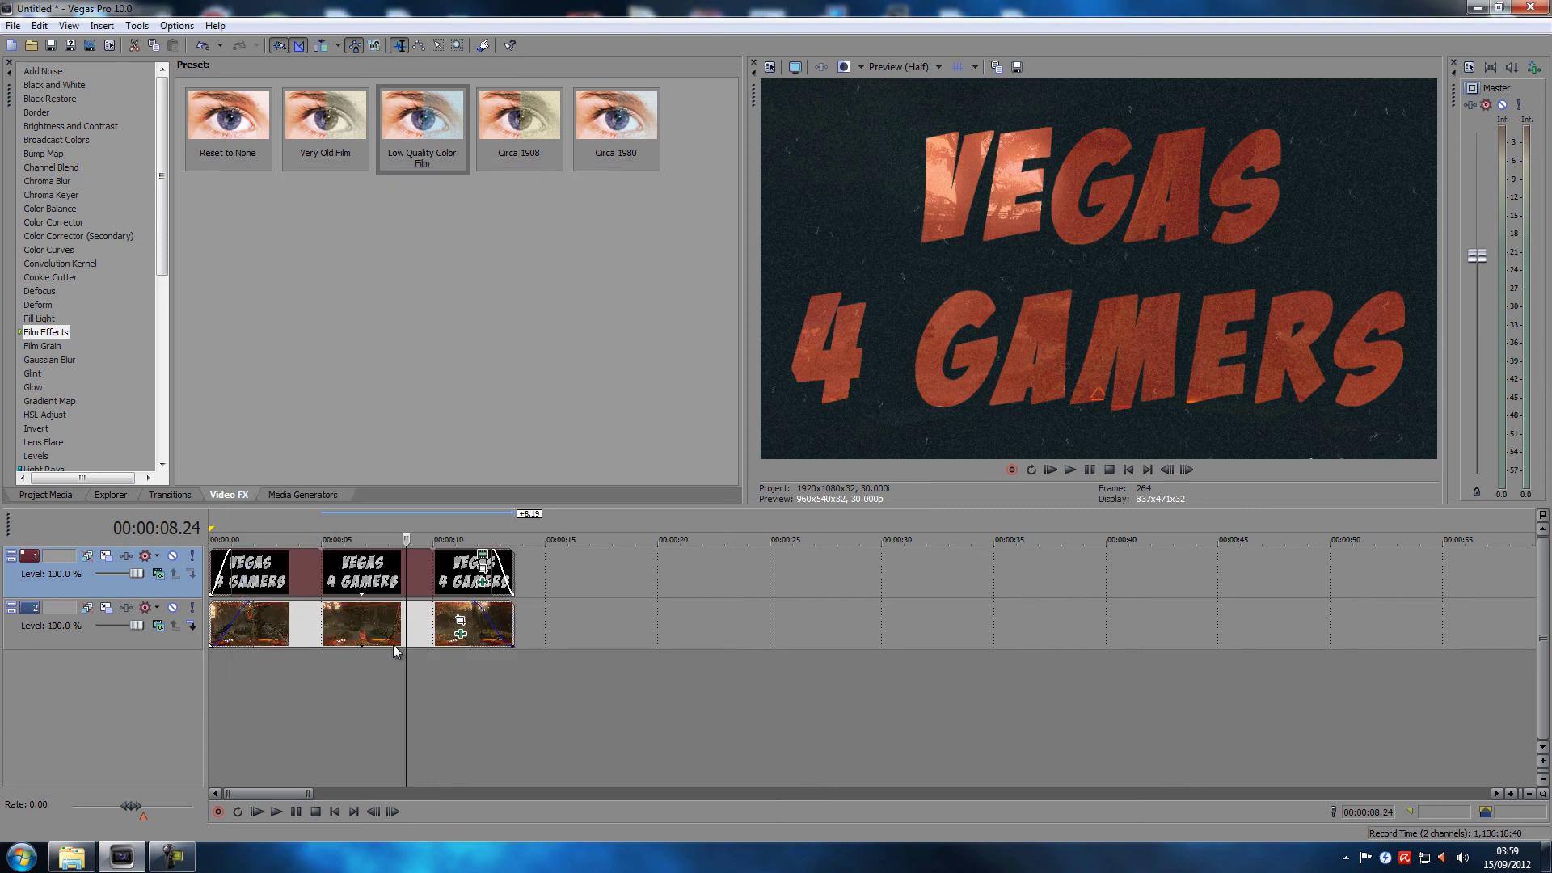
Play the project from the start to preview the semi-transparent red lettering, stopping after a few seconds.
{"action": "left_click", "coordinate": [334, 812]}
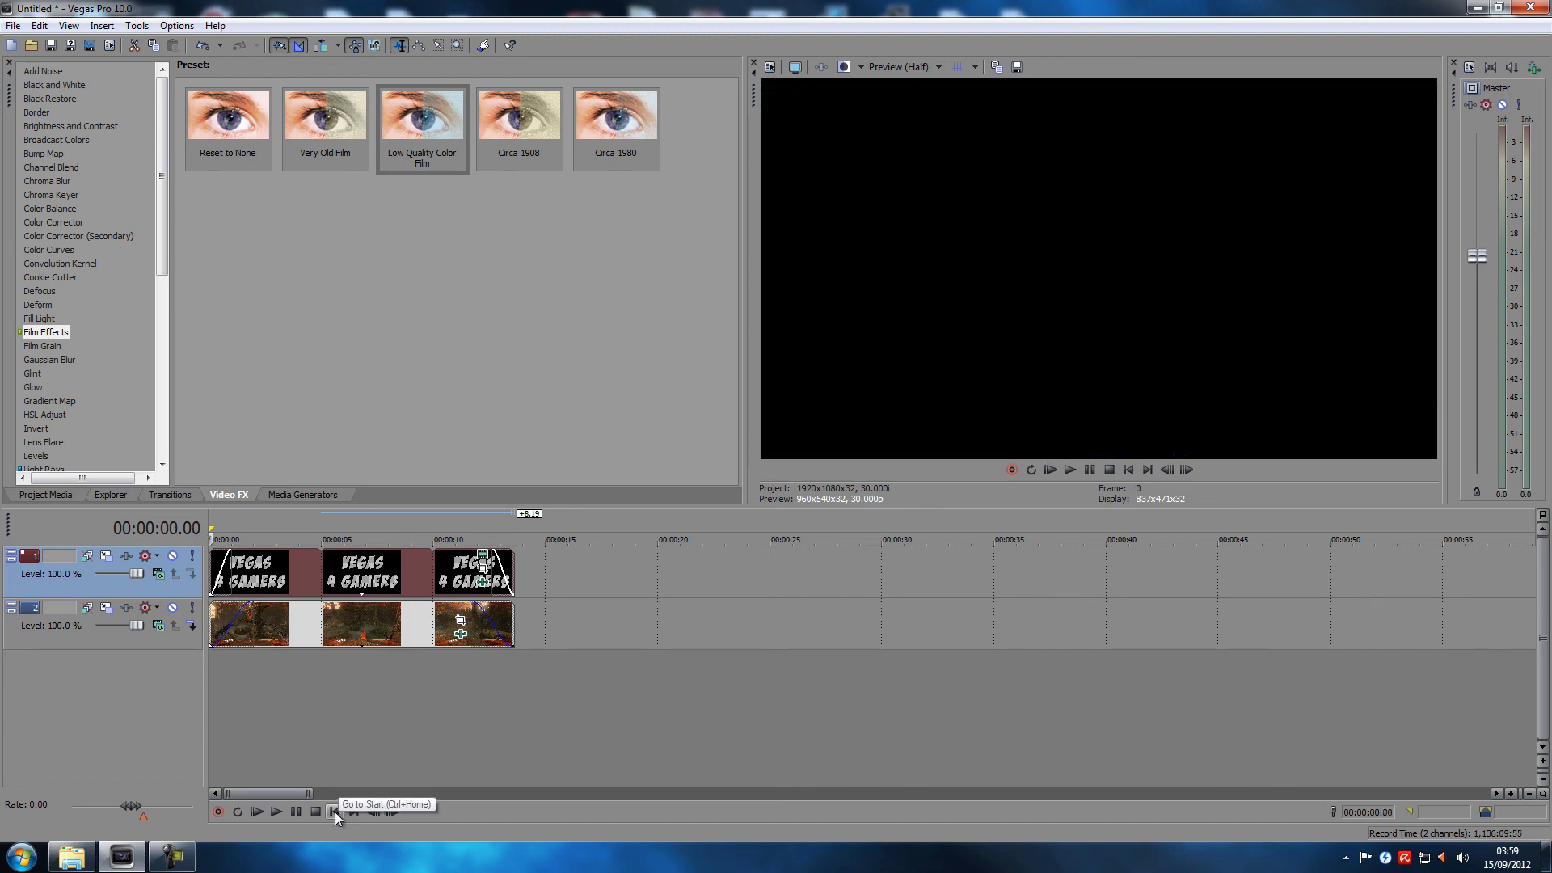
{"action": "left_click", "coordinate": [278, 811]}
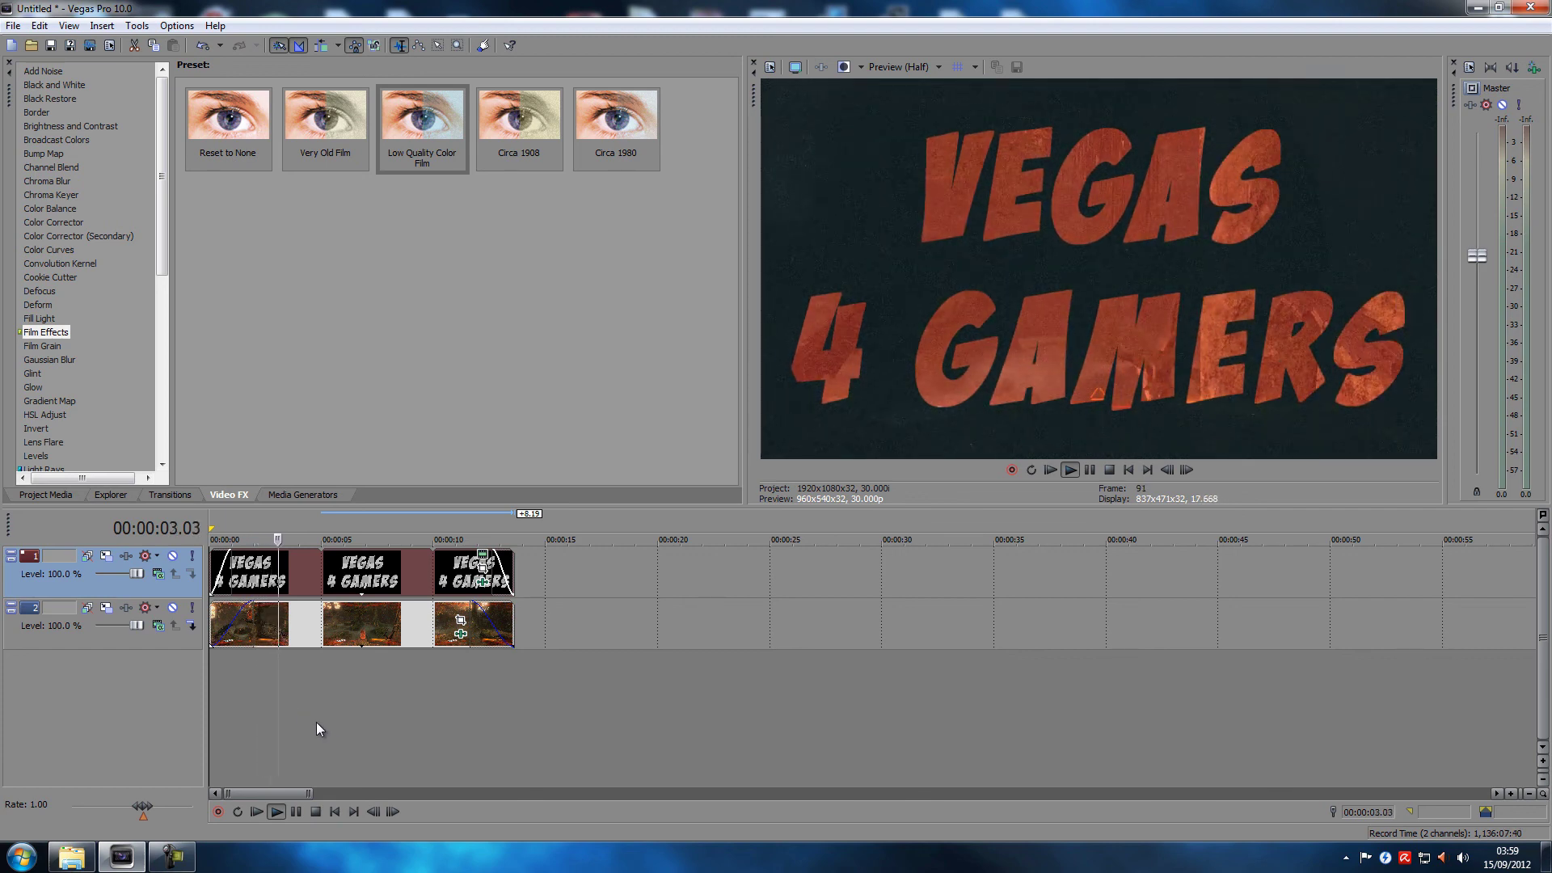
{"action": "left_click", "coordinate": [317, 813]}
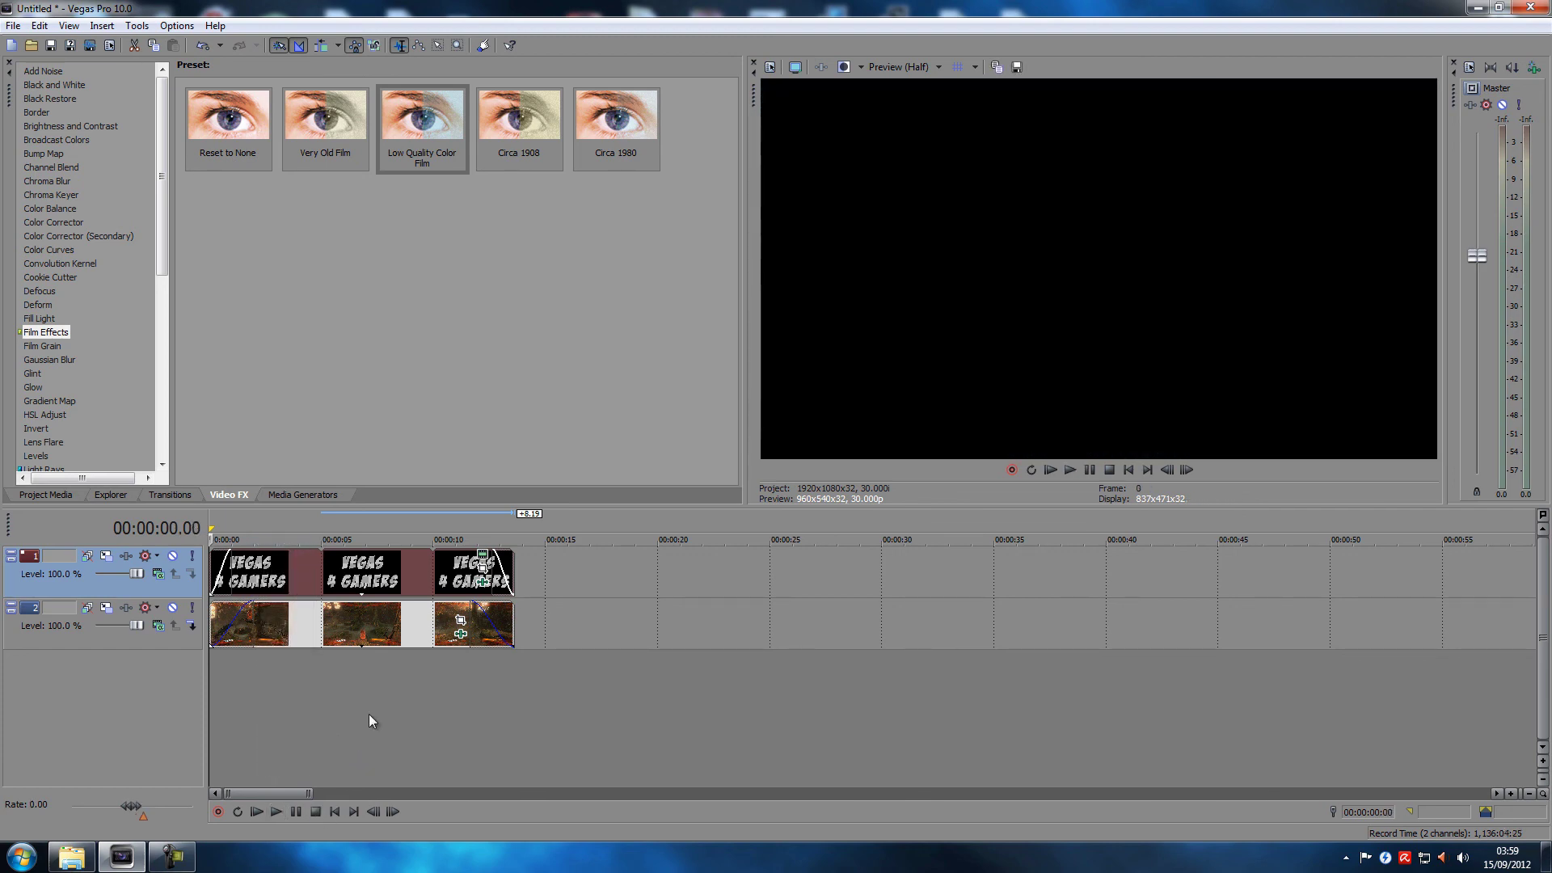
Reopen the title's text properties and try the text color with alpha 0 and 128.
{"action": "left_click", "coordinate": [480, 568]}
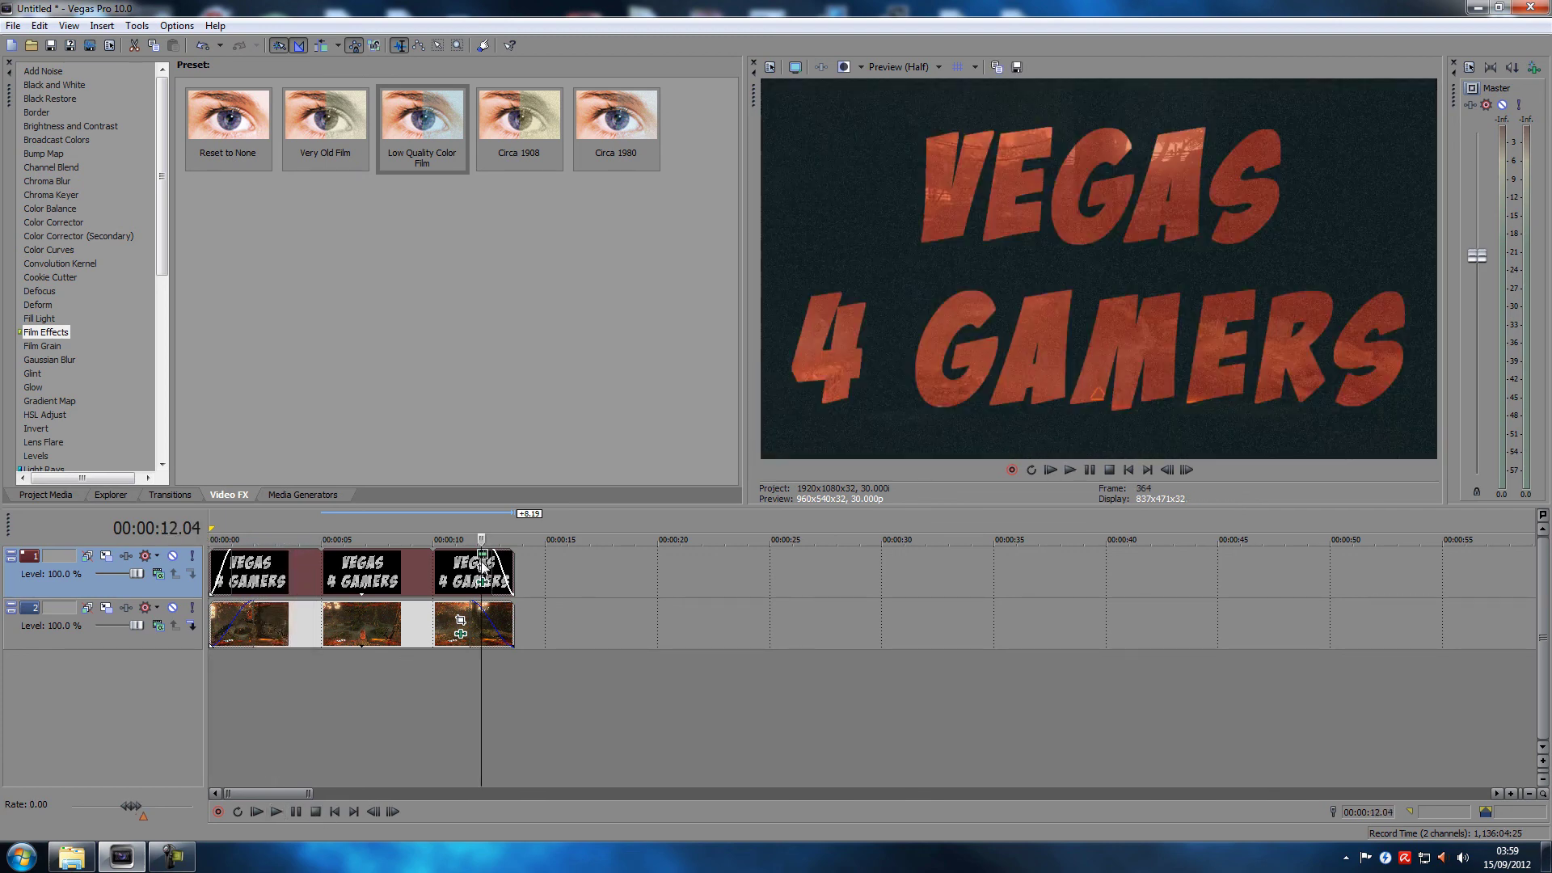
{"action": "left_click", "coordinate": [482, 555]}
{"action": "left_click", "coordinate": [368, 294]}
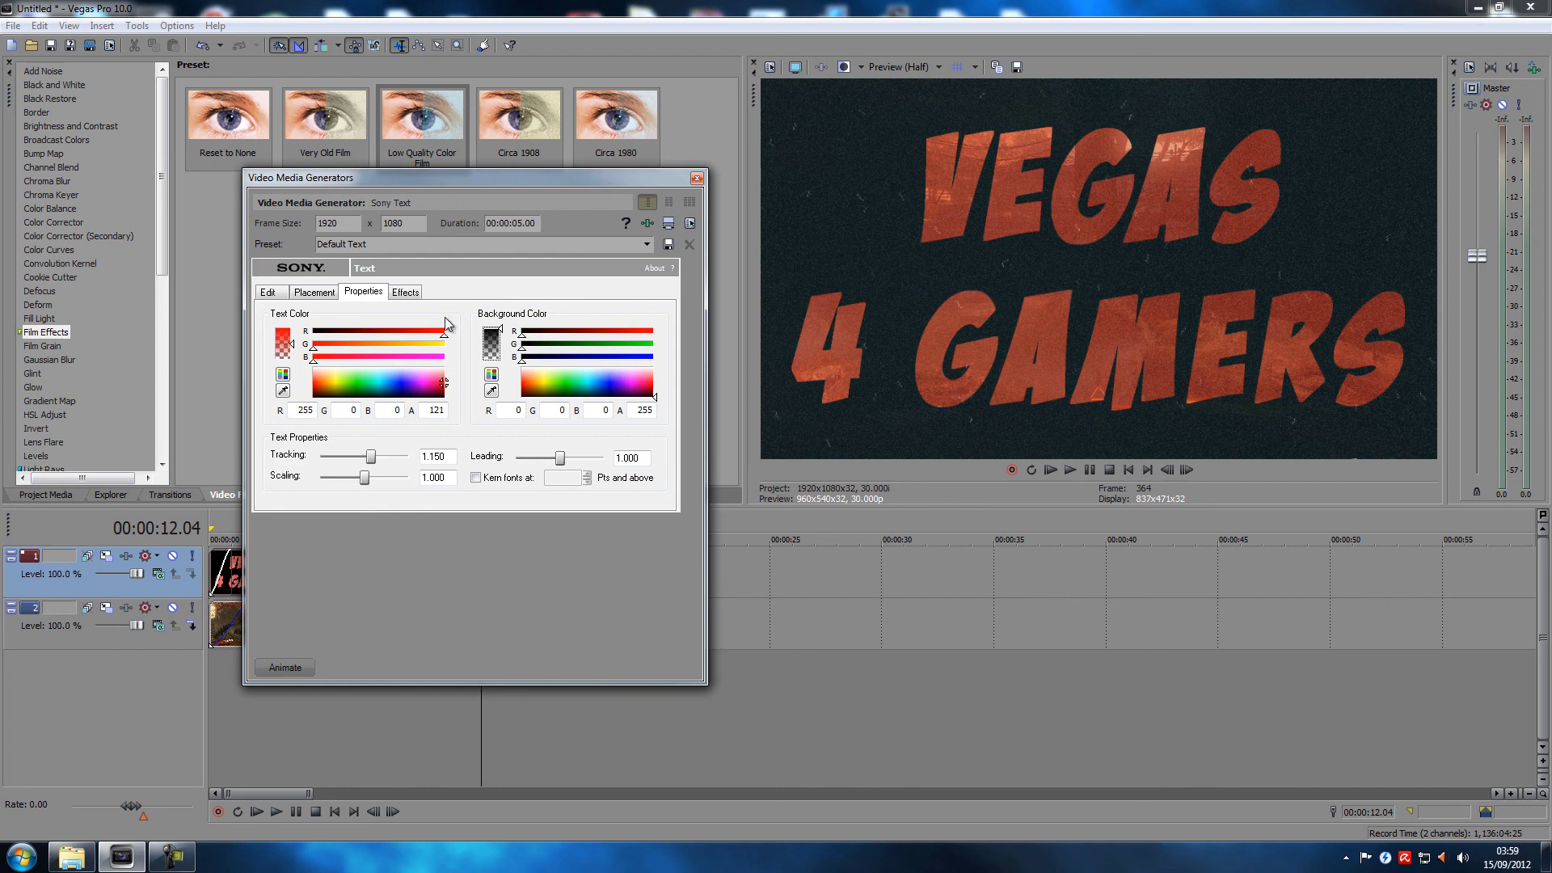
{"action": "left_click_drag", "start_coordinate": [293, 346], "coordinate": [292, 394]}
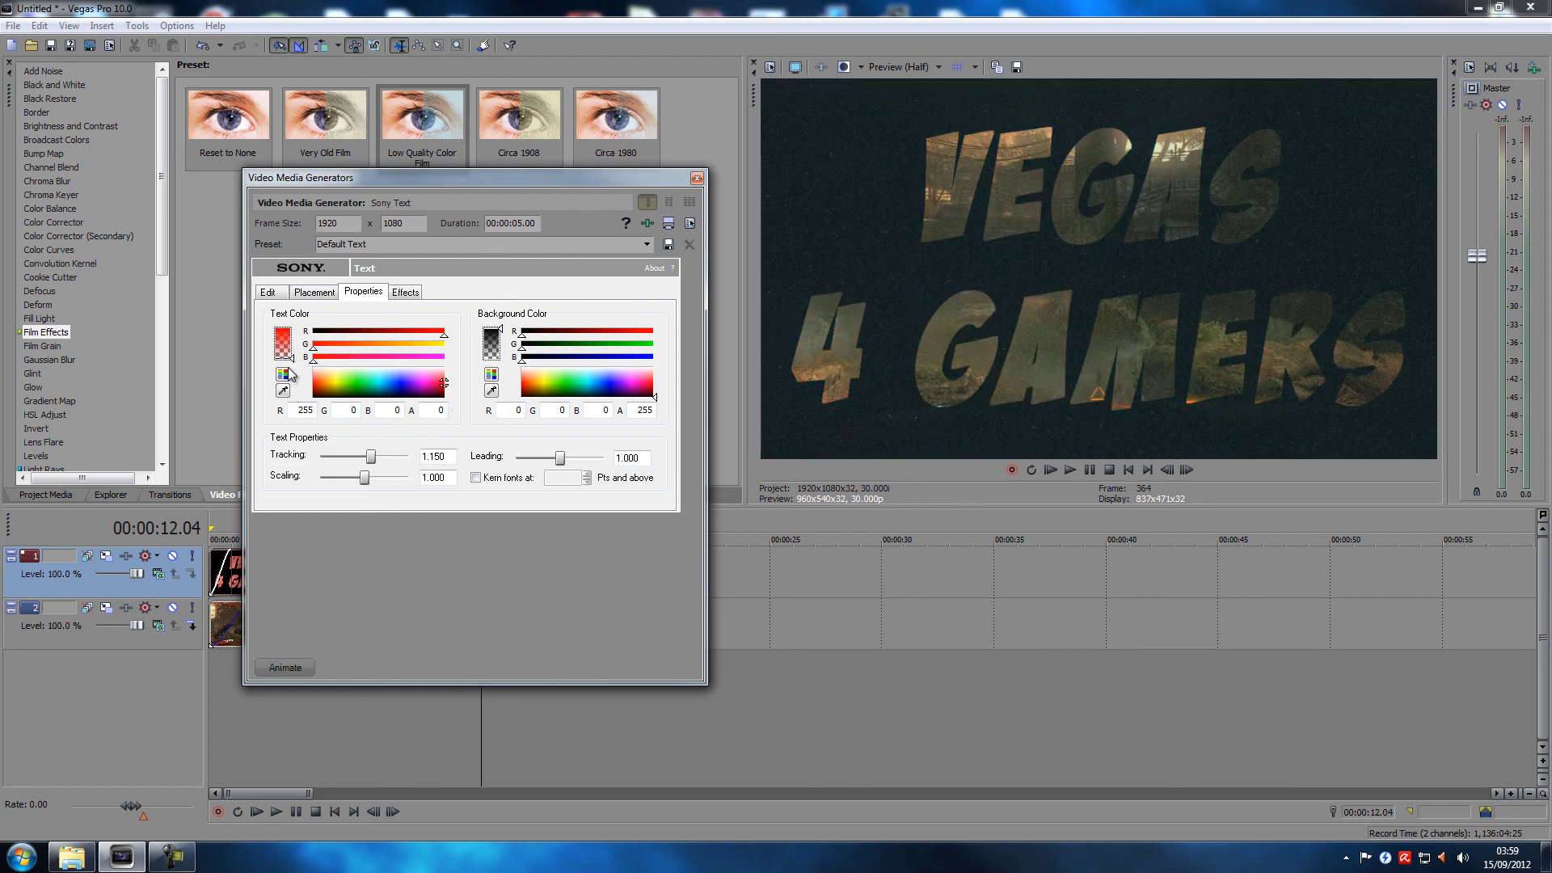
{"action": "mouse_move", "coordinate": [289, 362]}
{"action": "left_mouse_down"}
{"action": "mouse_move", "coordinate": [290, 331]}
{"action": "mouse_move", "coordinate": [292, 346]}
{"action": "left_mouse_up"}
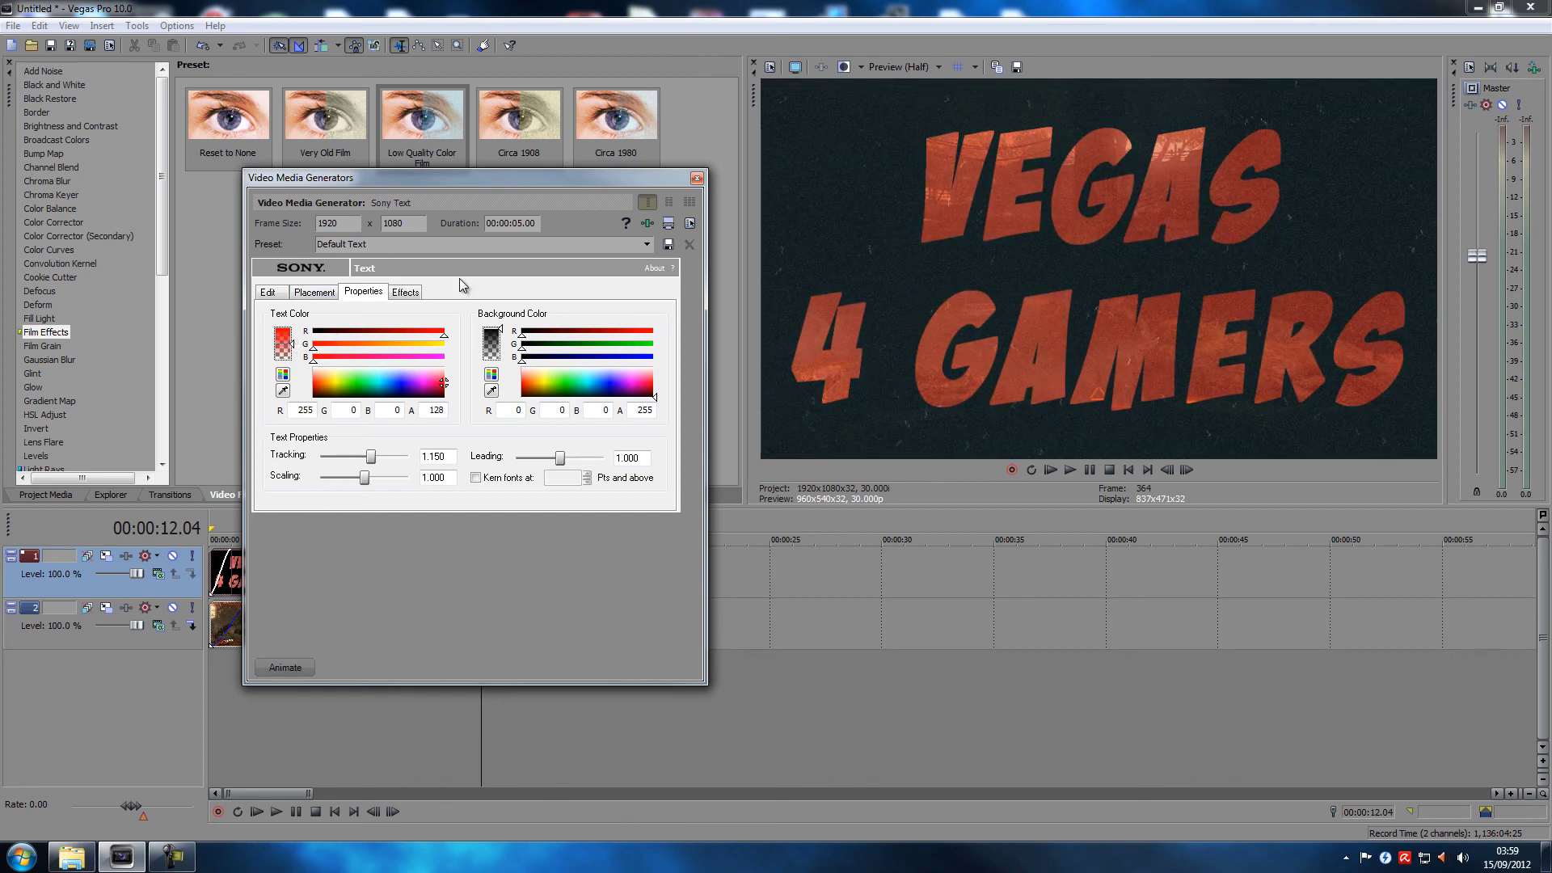
{"action": "left_click", "coordinate": [693, 177]}
Reopen the title event's Film Effects settings and reduce the grain to about 0.1.
{"action": "left_click_drag", "start_coordinate": [422, 121], "coordinate": [480, 576]}
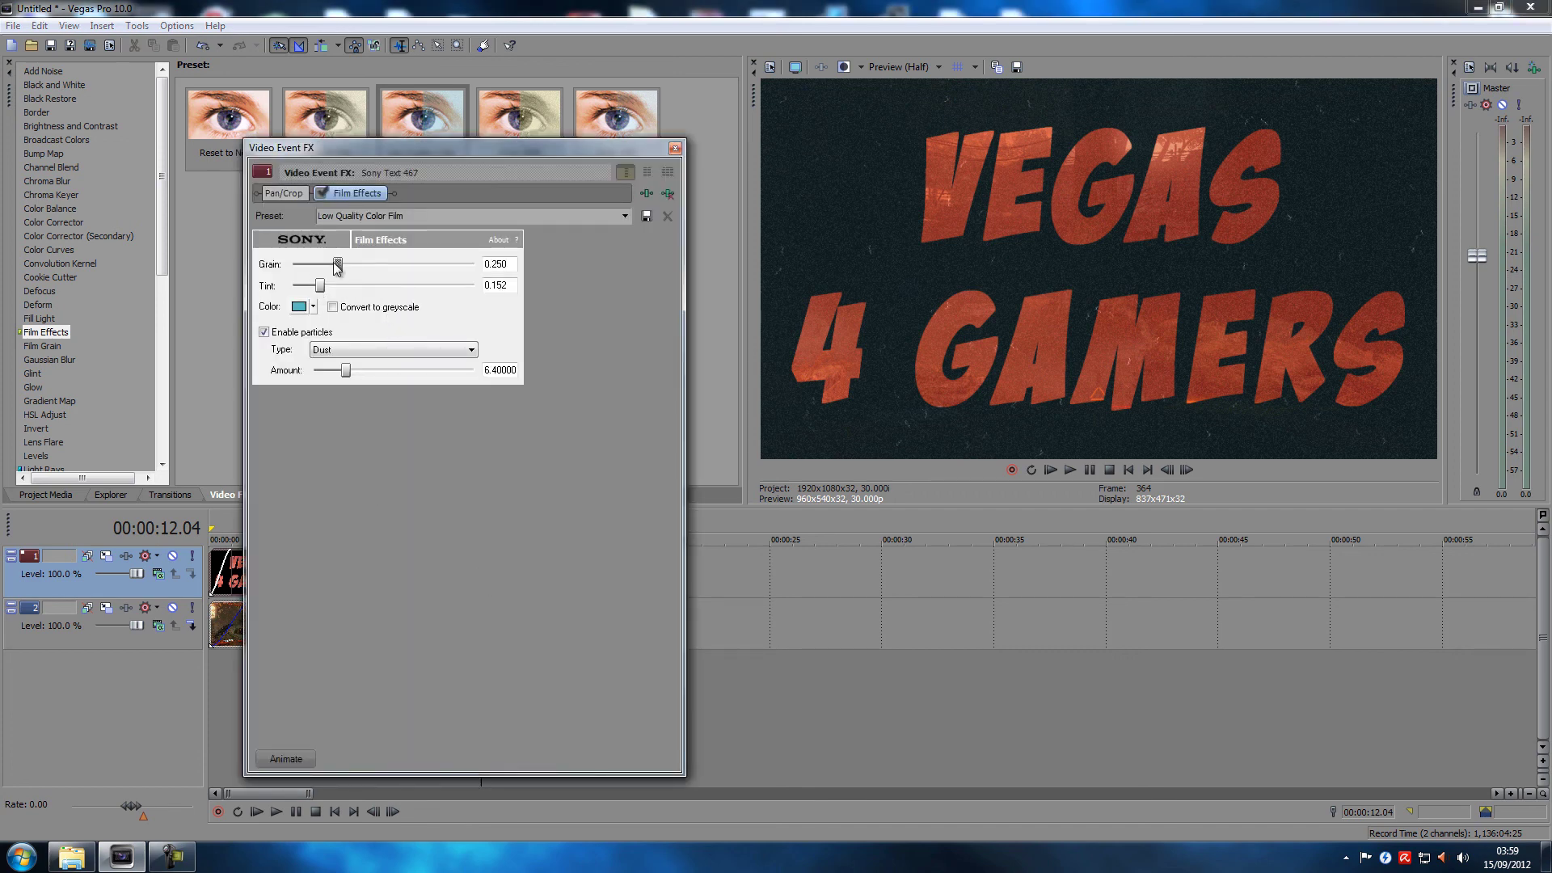
{"action": "left_click_drag", "start_coordinate": [339, 269], "coordinate": [311, 272]}
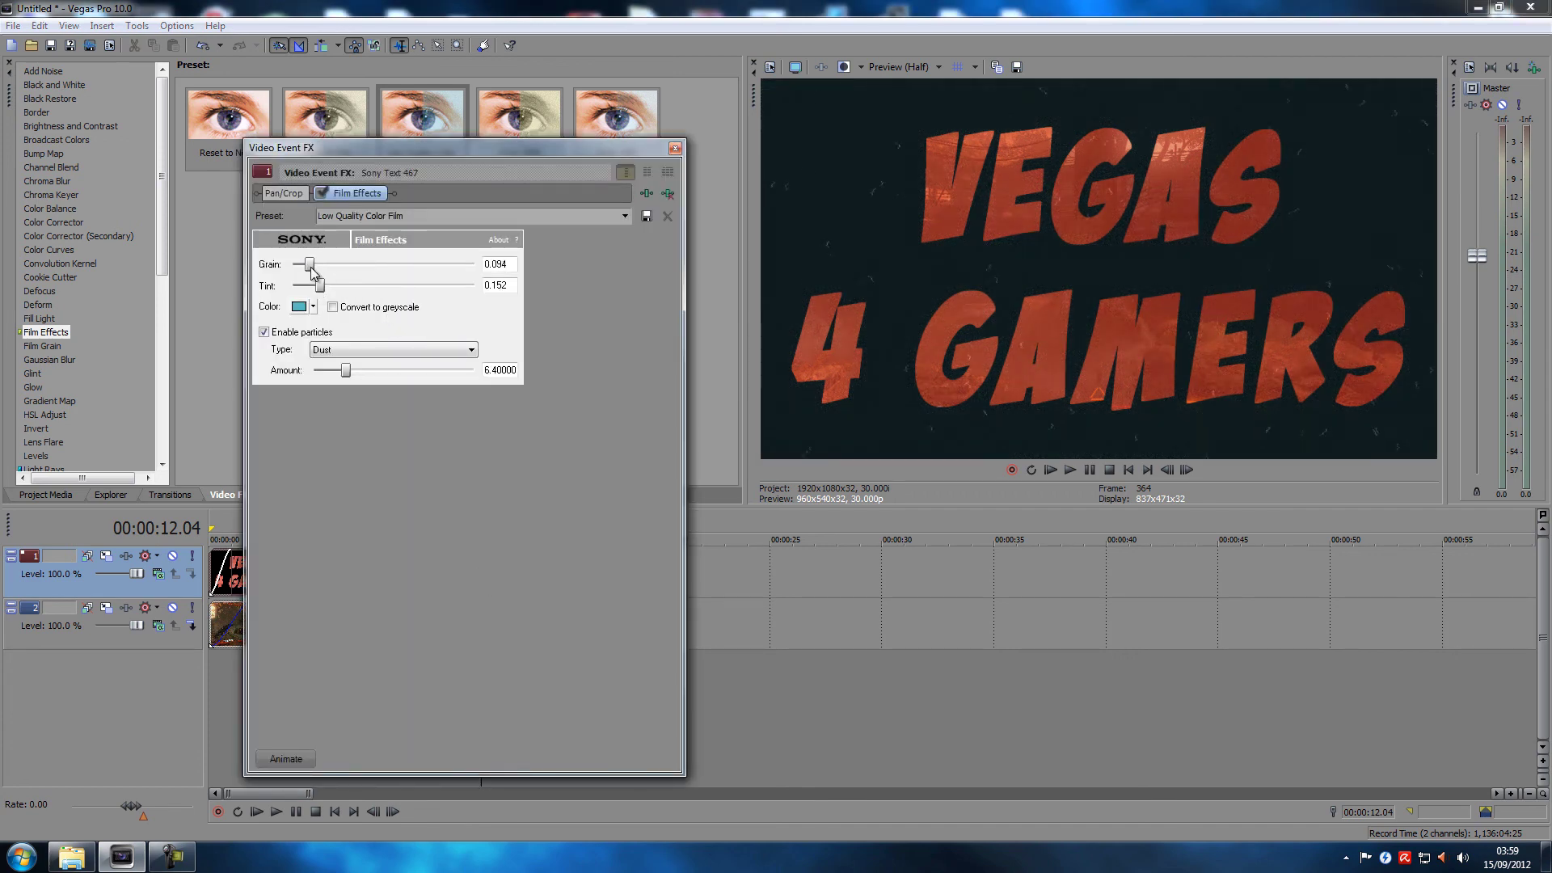
{"action": "left_click_drag", "start_coordinate": [312, 272], "coordinate": [317, 274]}
{"action": "left_click", "coordinate": [675, 148]}
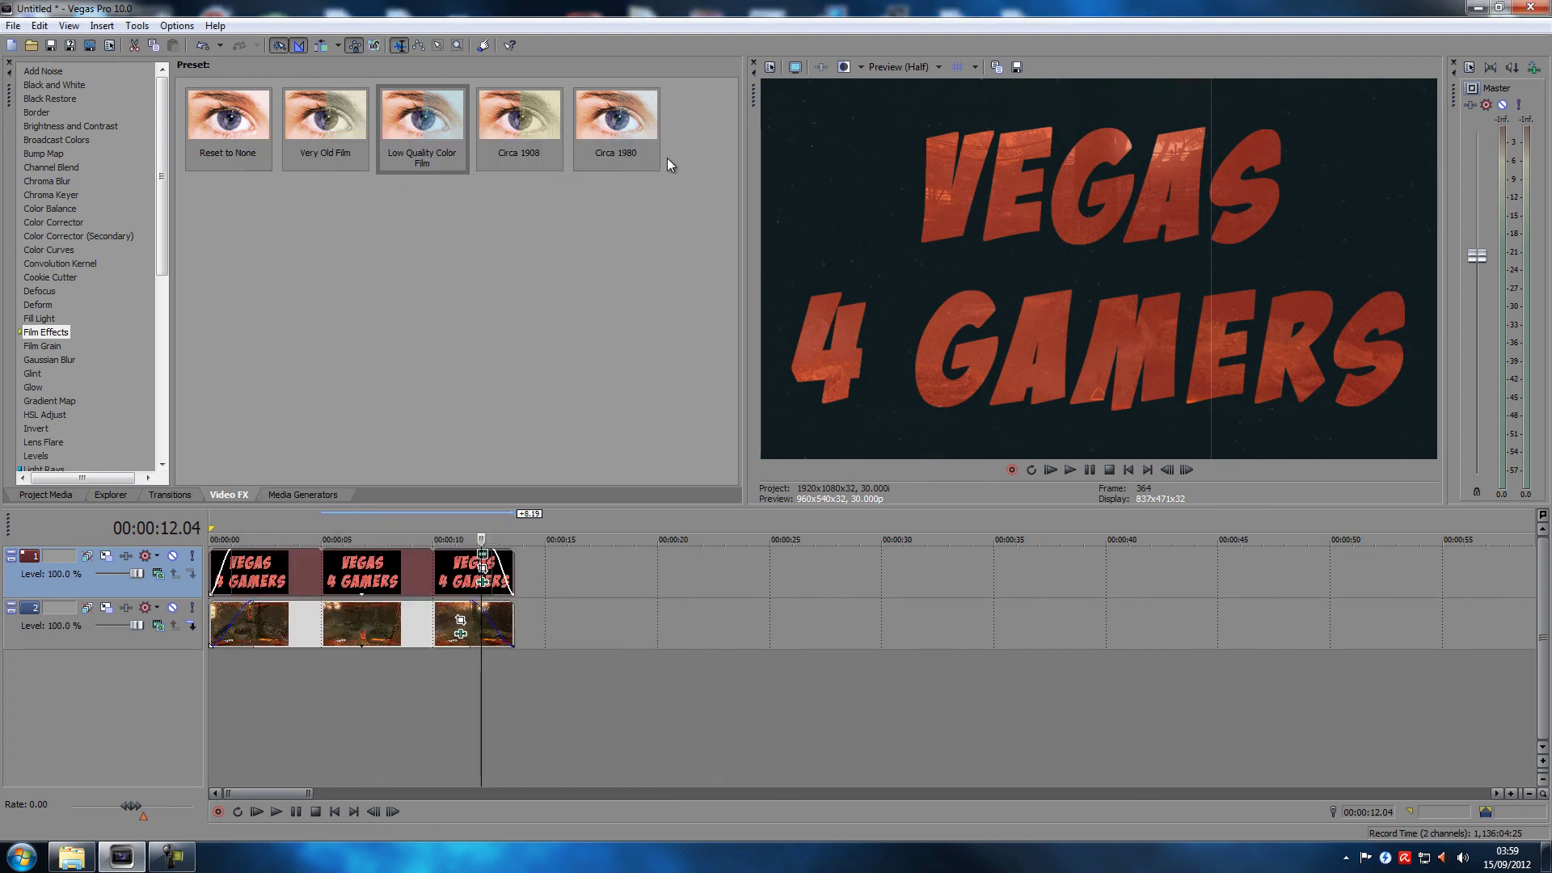
Reopen the title's text properties and set the text color's alpha to 94.
{"action": "left_click", "coordinate": [482, 562]}
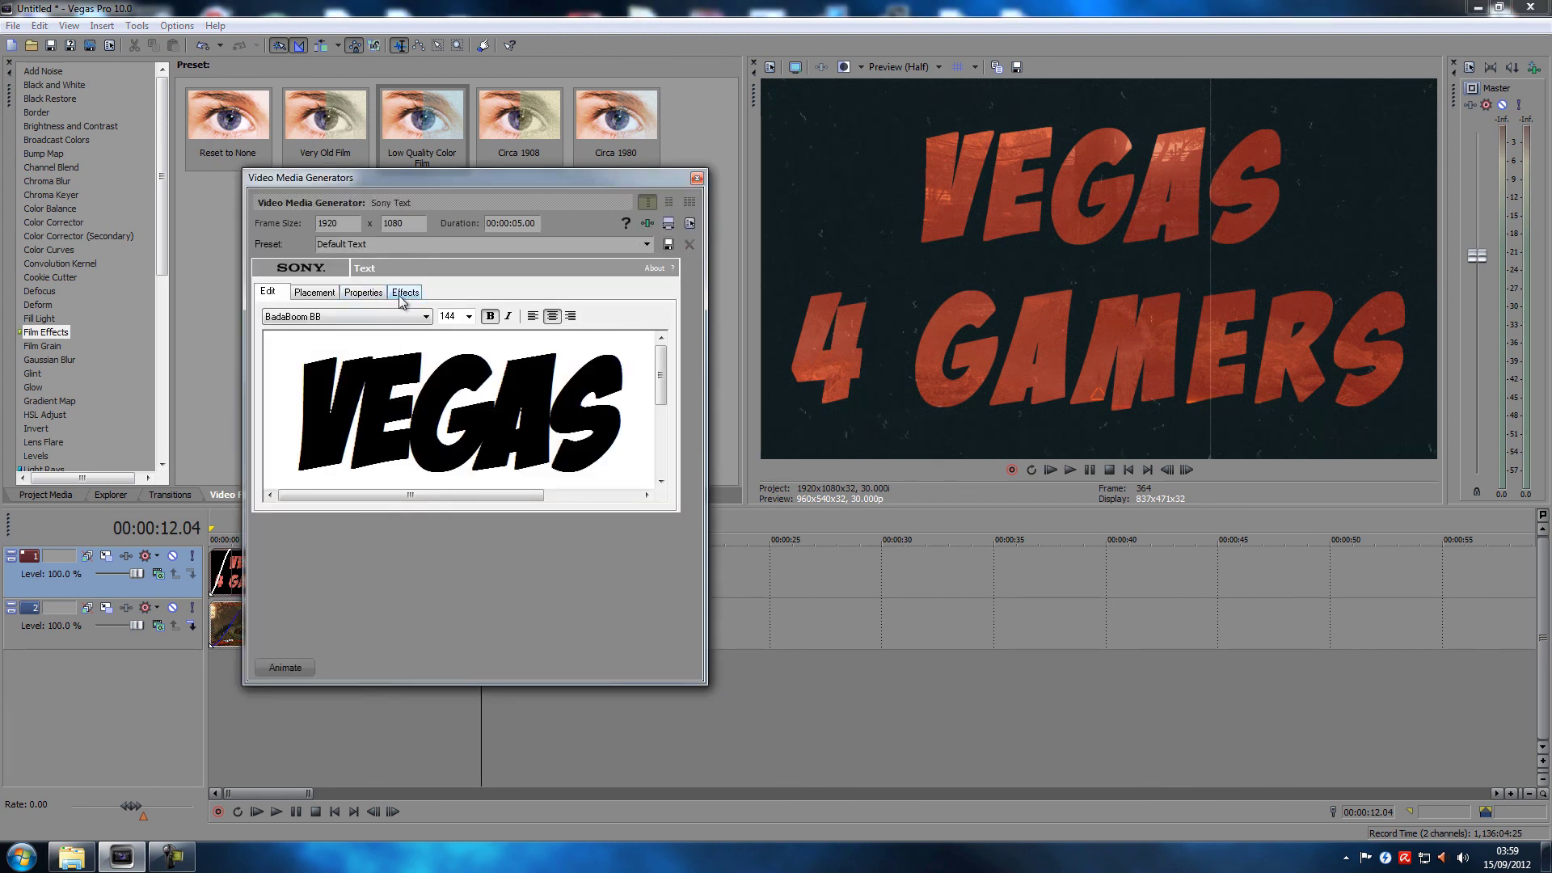
{"action": "left_click", "coordinate": [366, 292]}
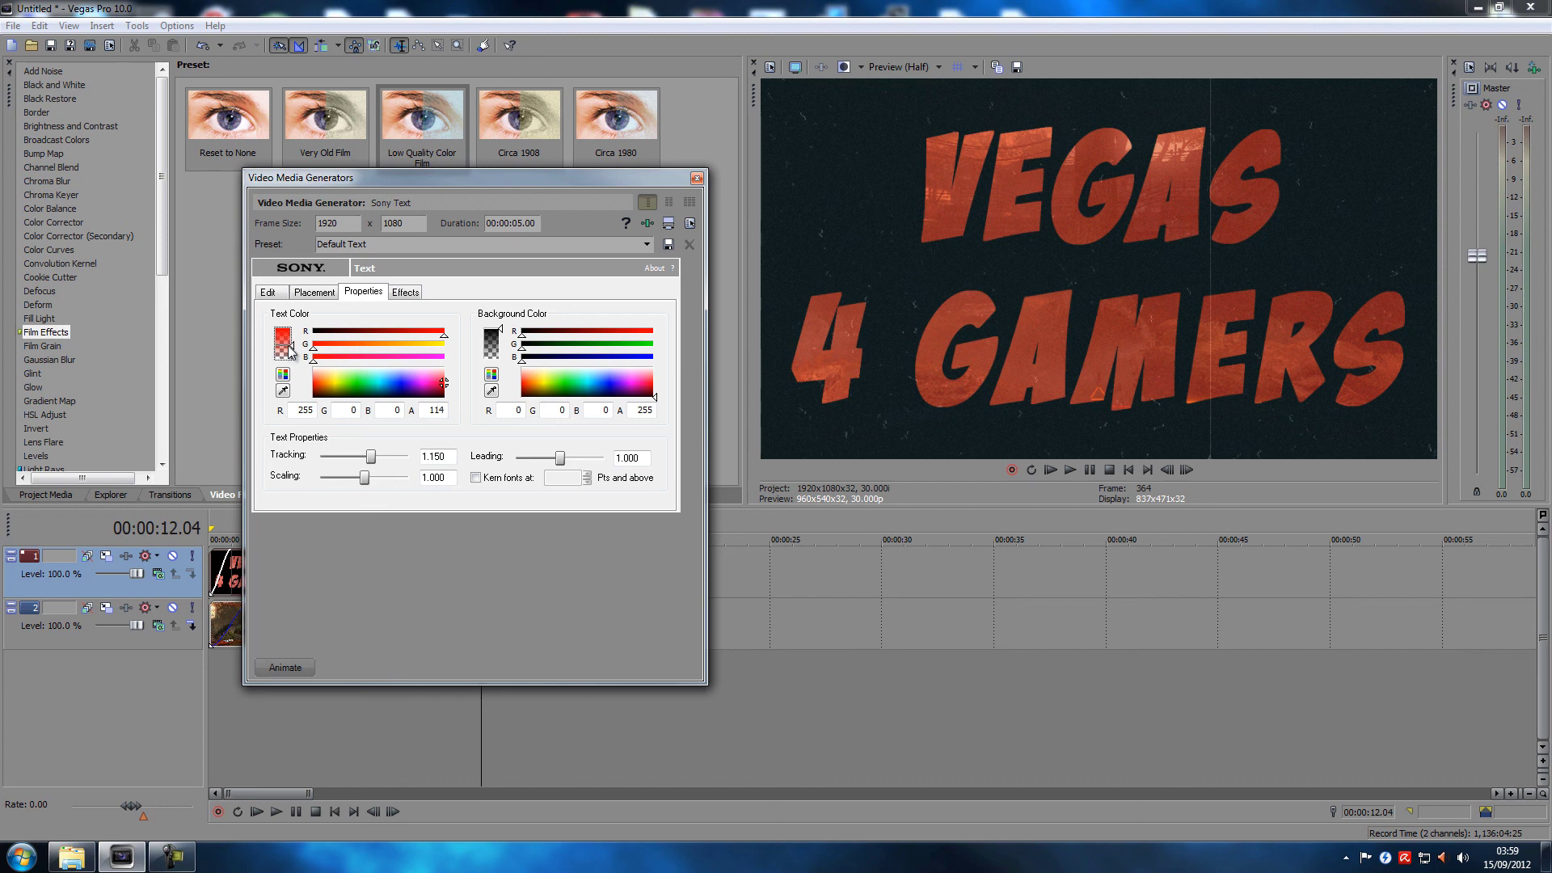
{"action": "left_click_drag", "start_coordinate": [288, 347], "coordinate": [288, 350]}
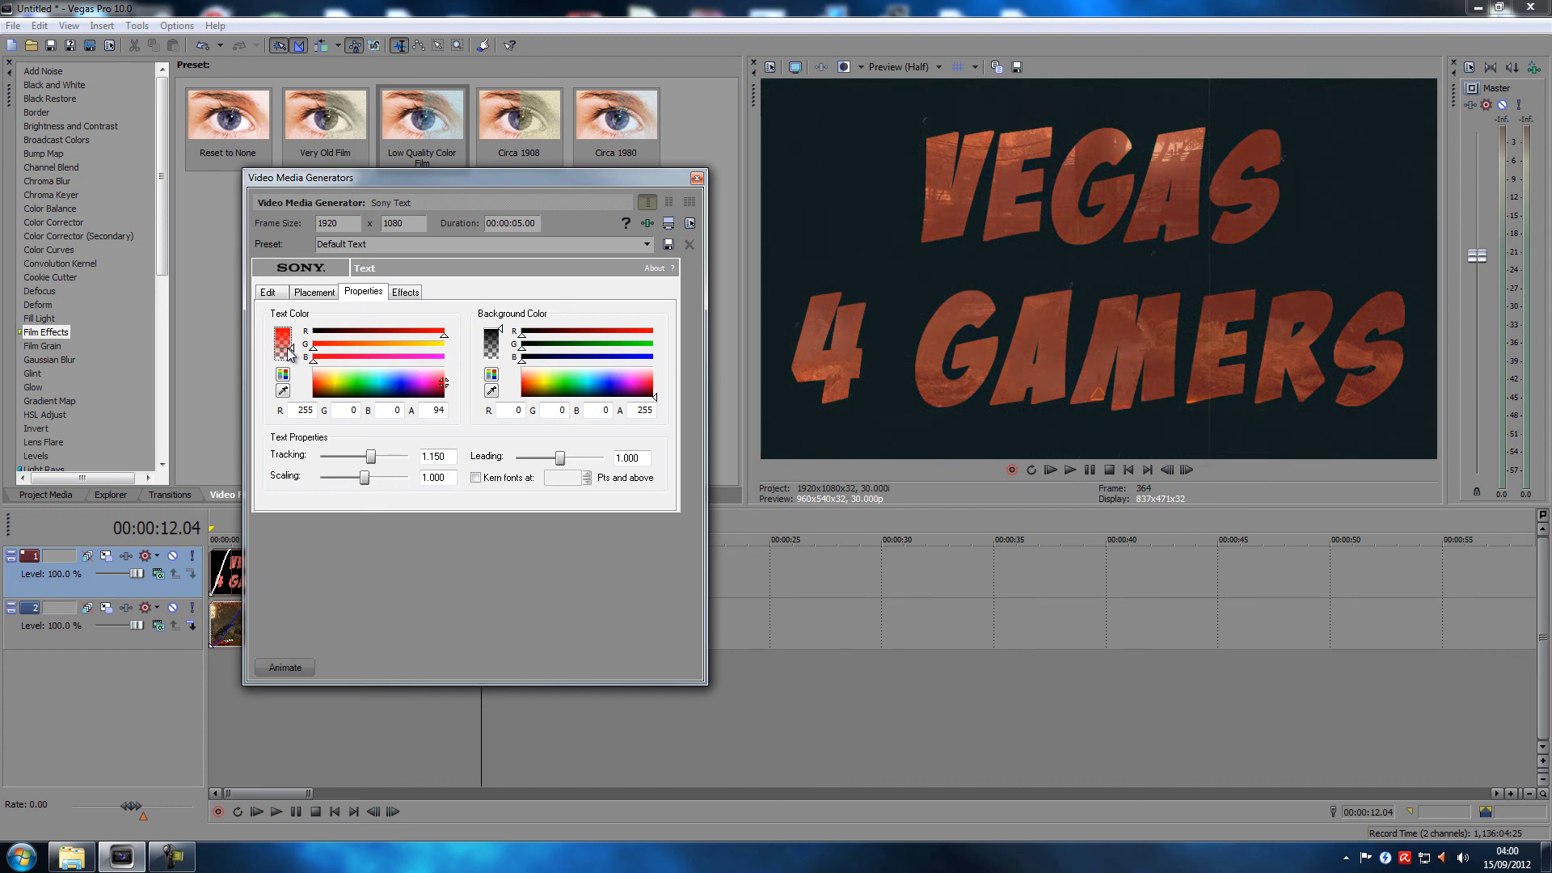
{"action": "left_click", "coordinate": [697, 178]}
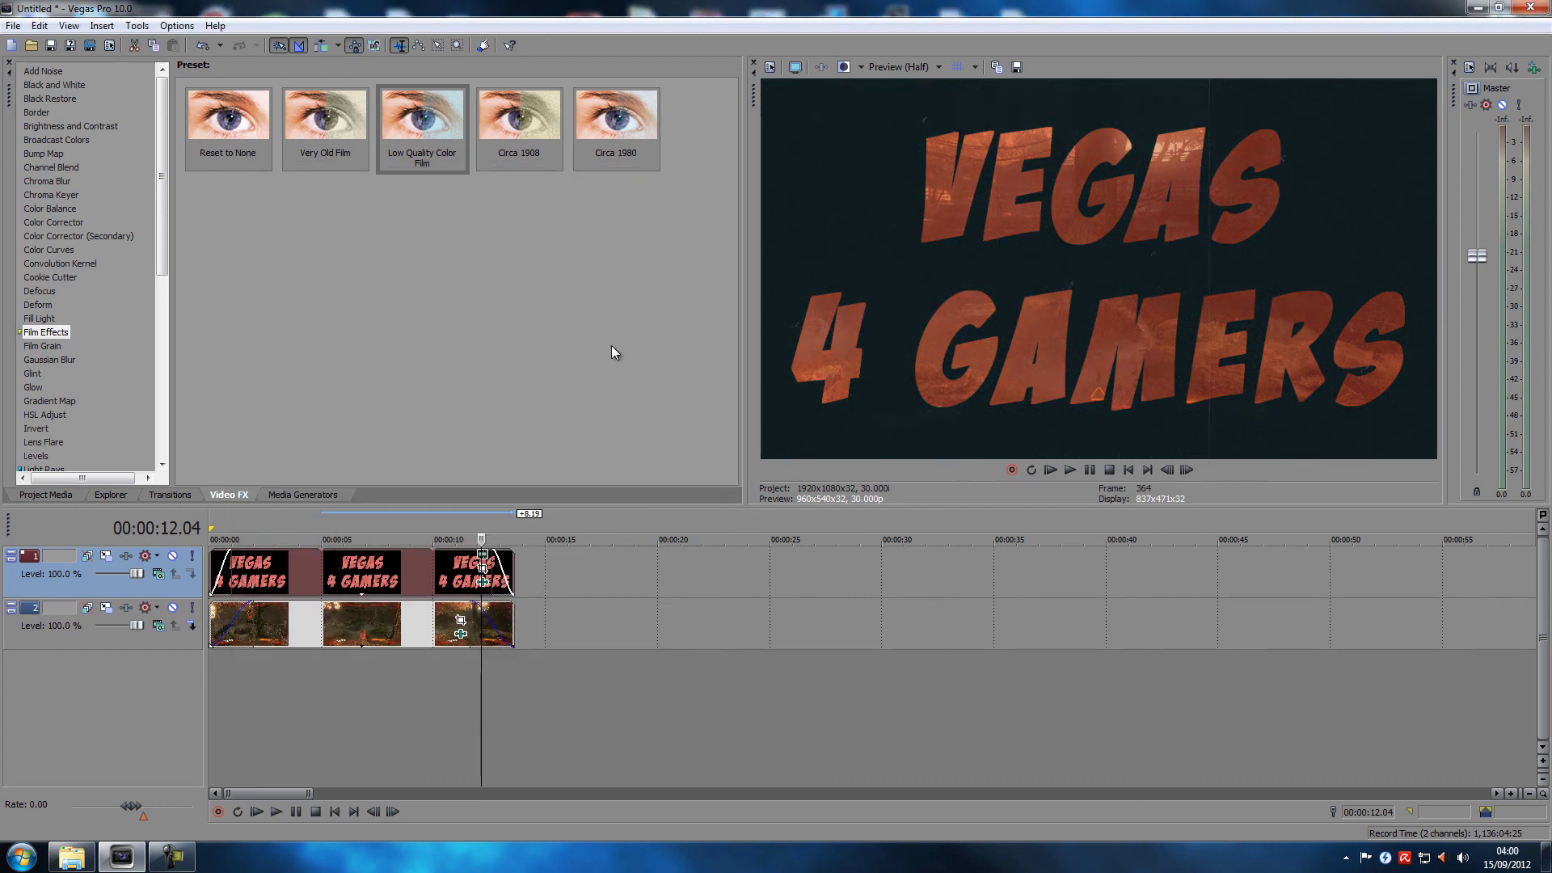
Play the project from the start past the last event to preview the red title, and stop playback.
{"action": "left_click", "coordinate": [334, 812]}
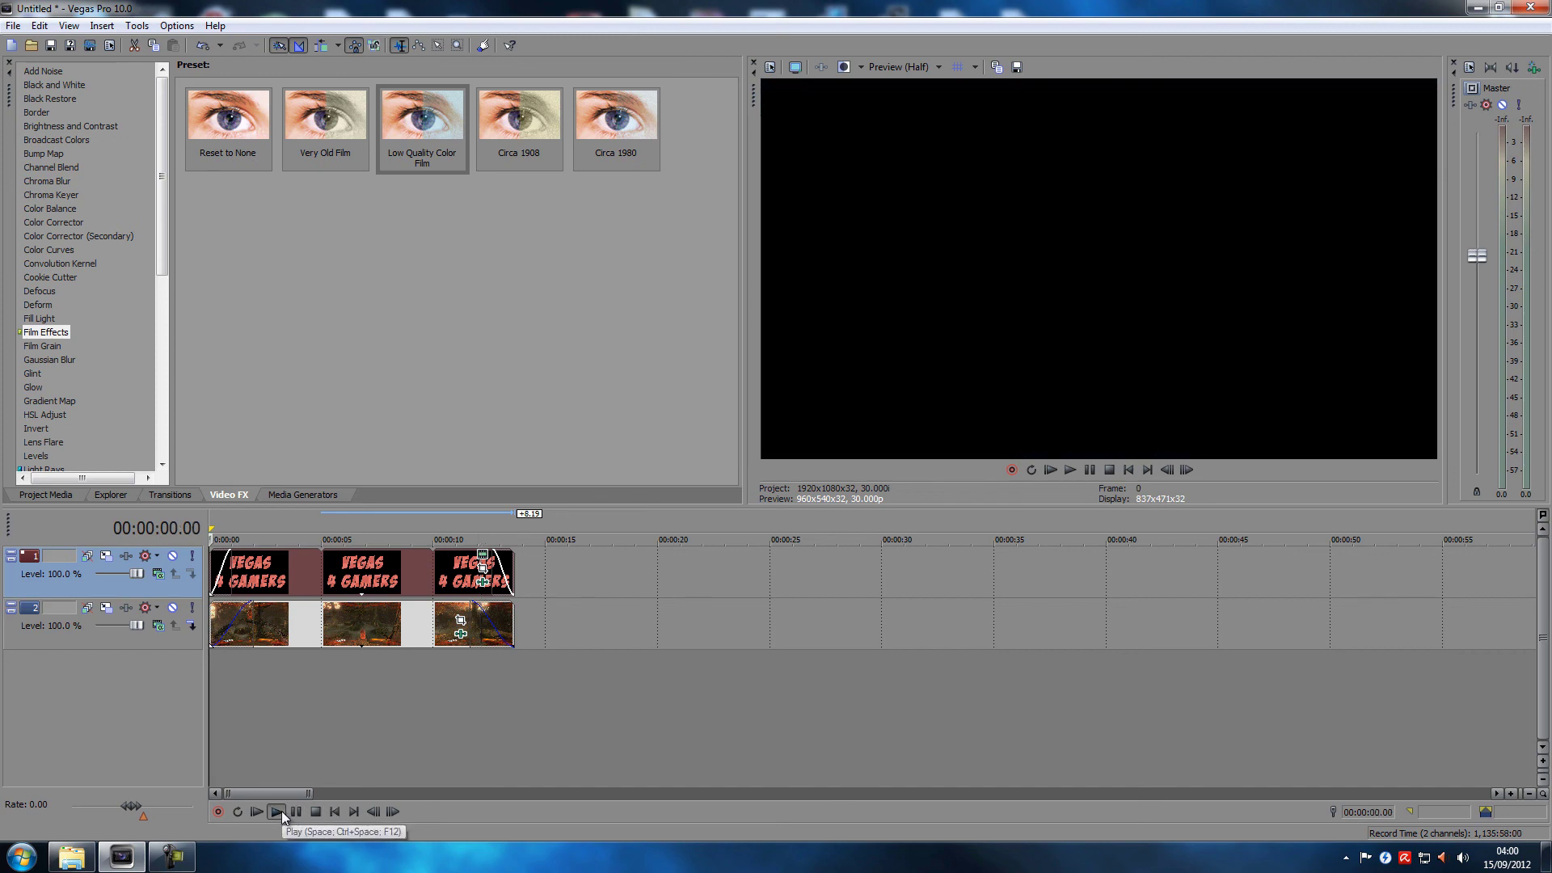
{"action": "left_click", "coordinate": [279, 811]}
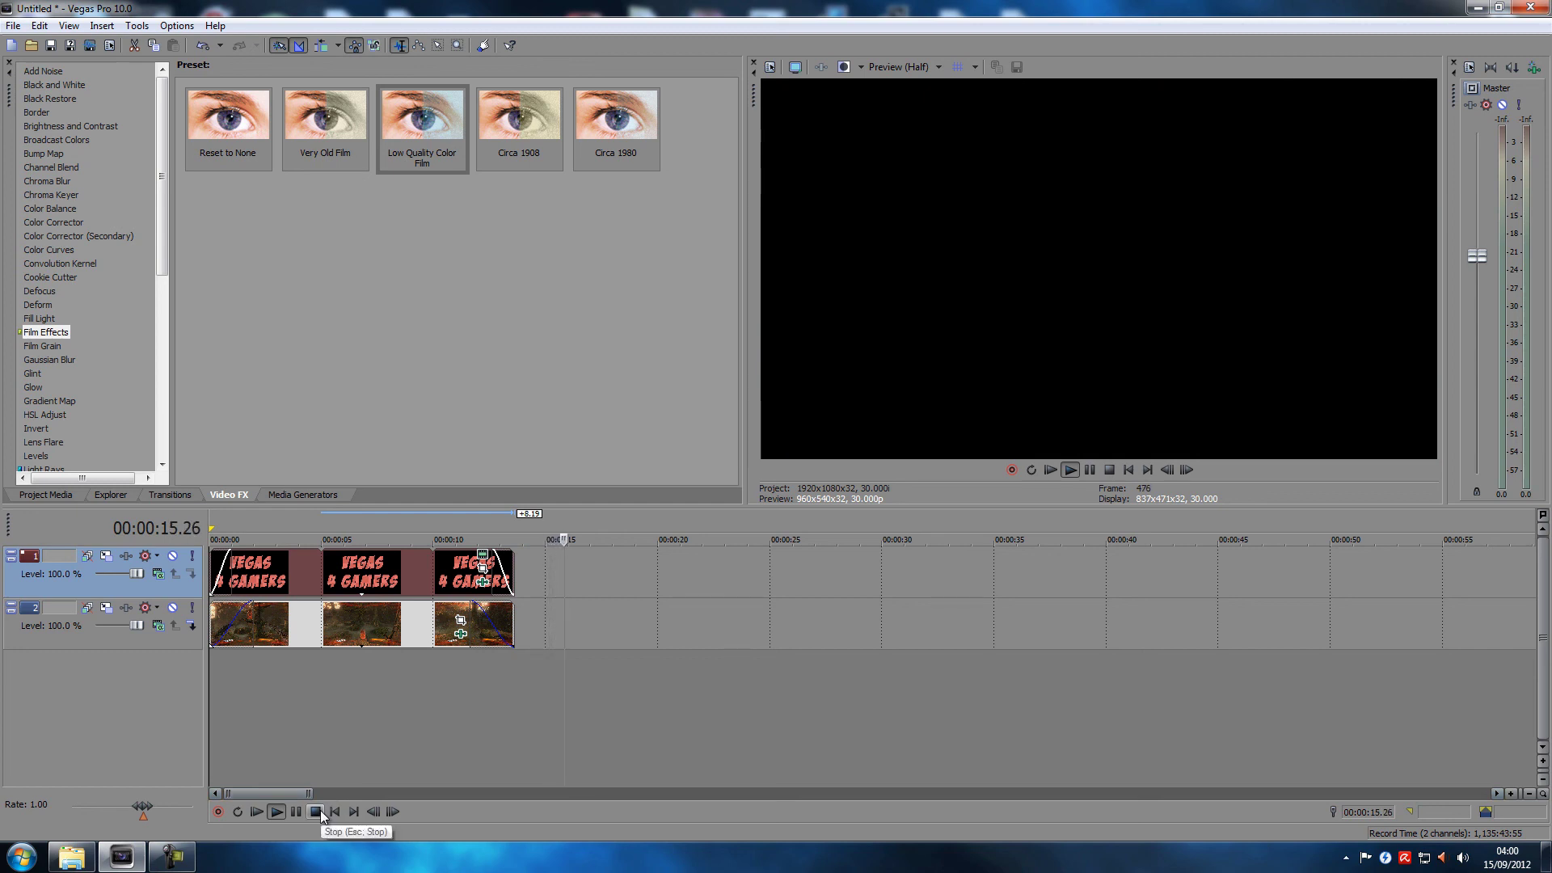
{"action": "left_click", "coordinate": [319, 812]}
Replay the project from the start to check the finished title, pausing at about 7 seconds.
{"action": "left_click", "coordinate": [380, 705]}
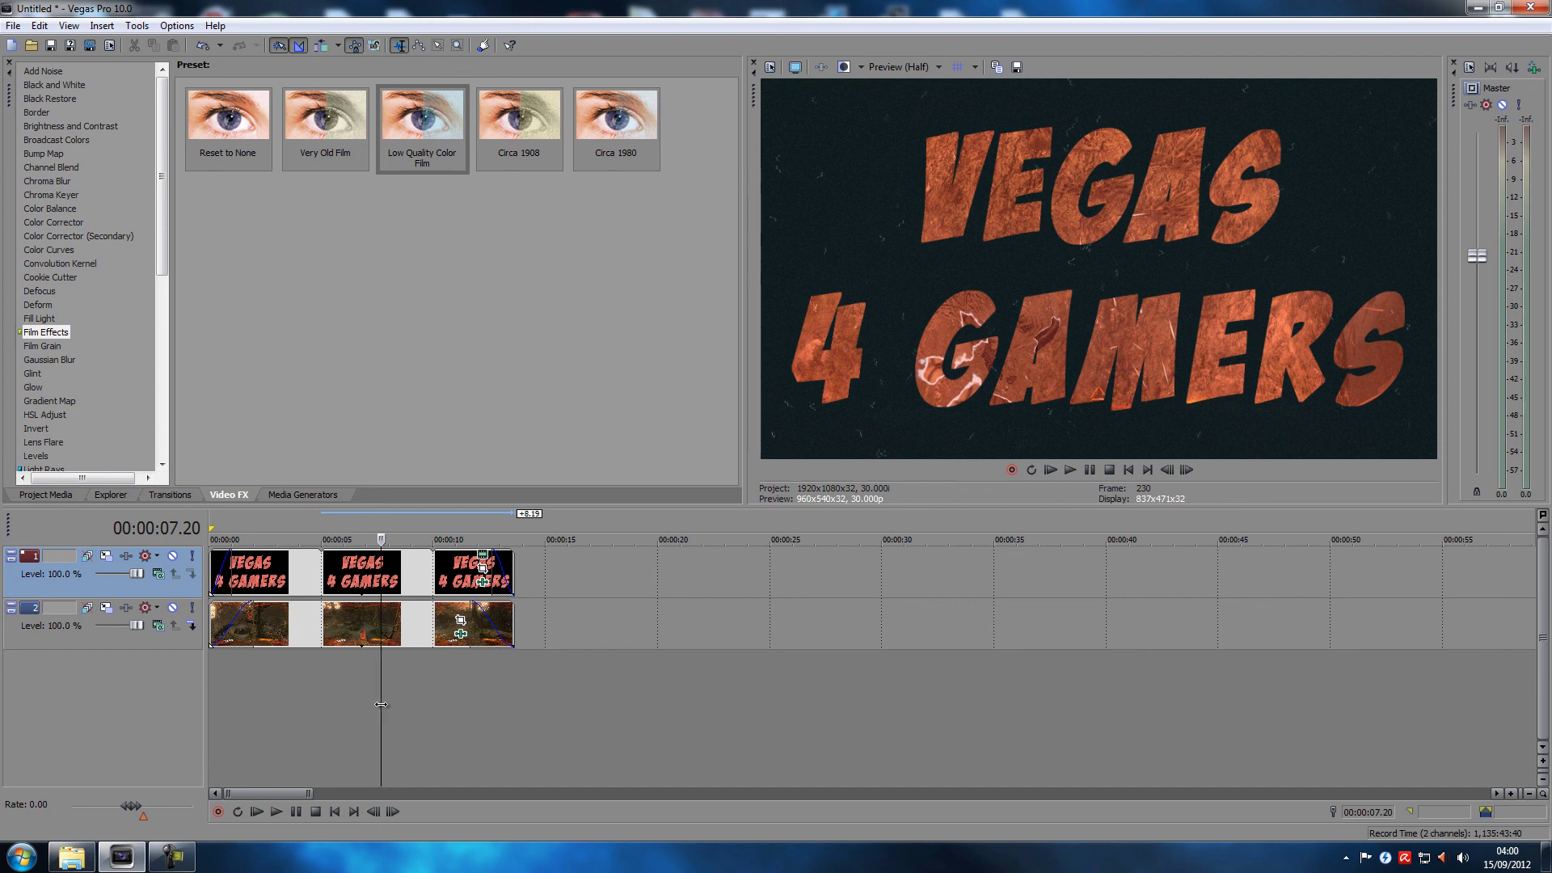
{"action": "left_click", "coordinate": [322, 686]}
{"action": "left_click", "coordinate": [339, 811]}
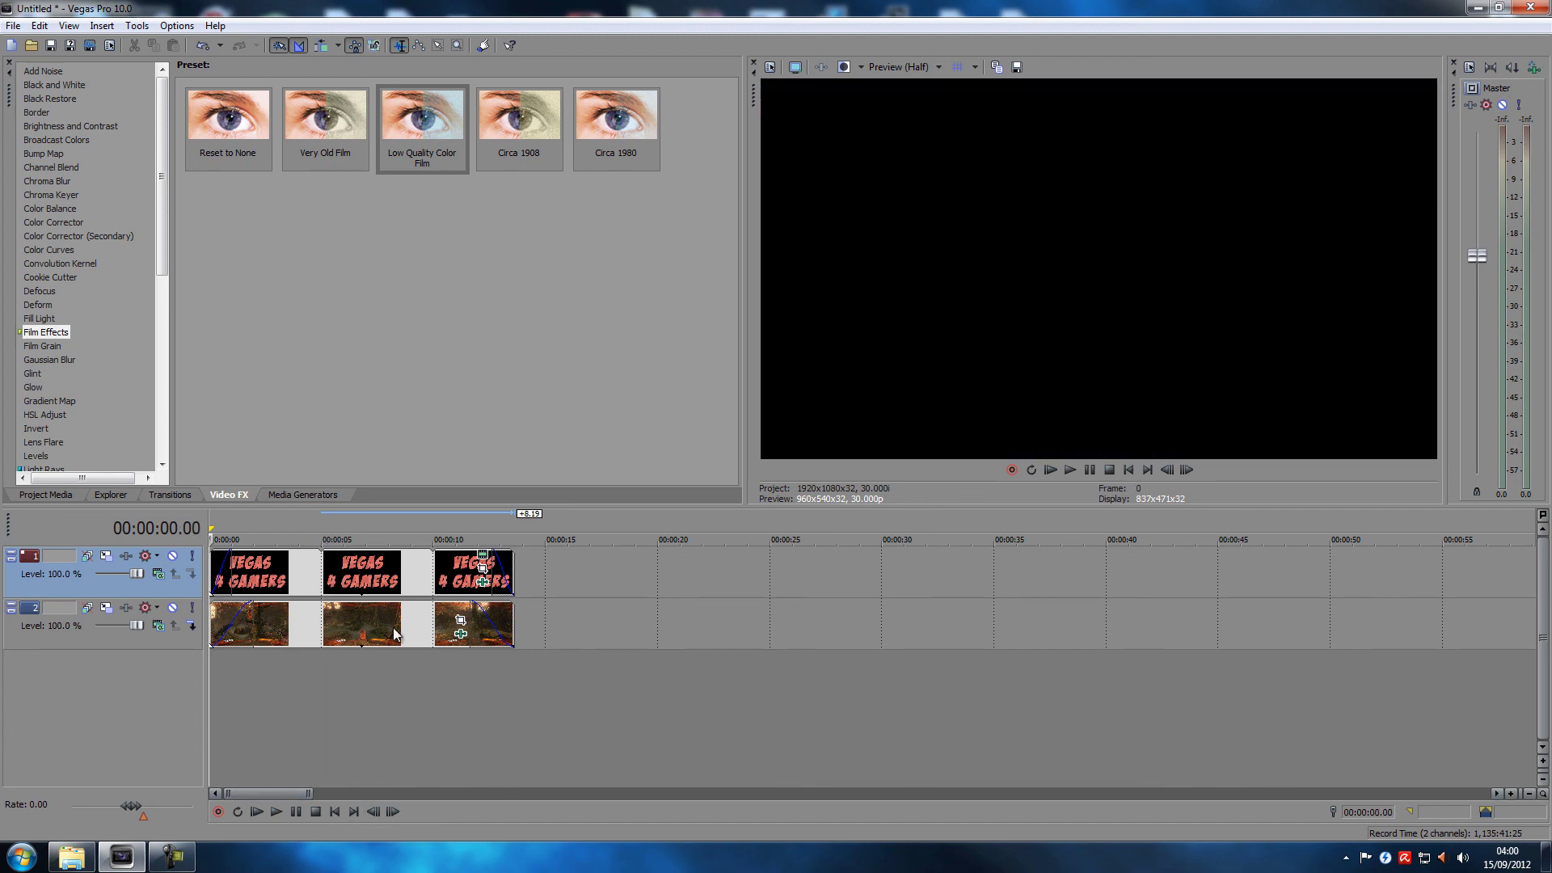
{"action": "left_click", "coordinate": [277, 812]}
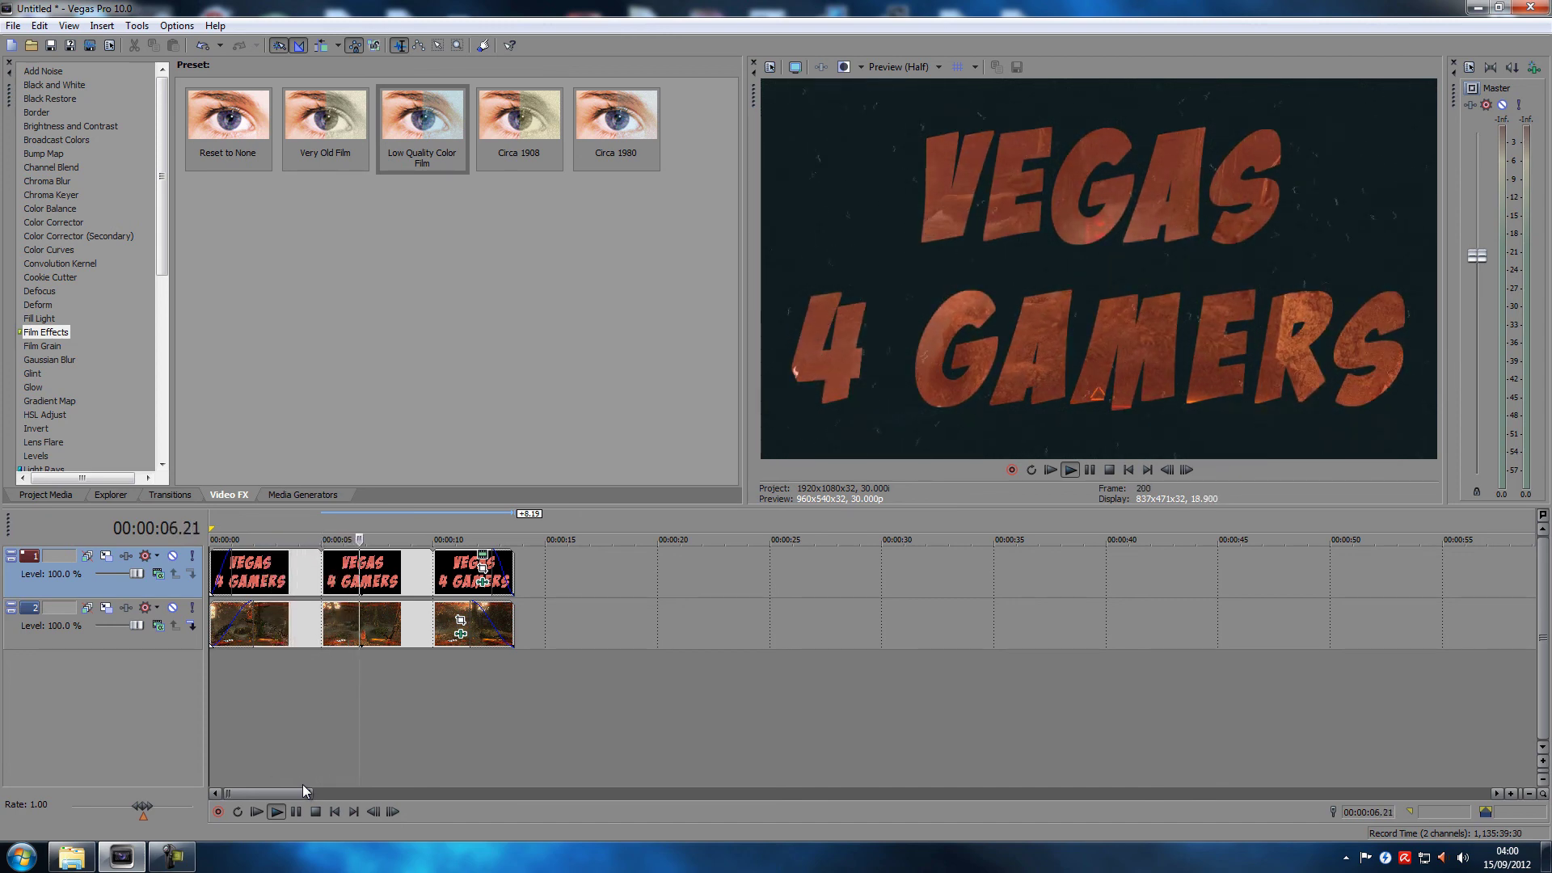
{"action": "key", "text": "Return"}
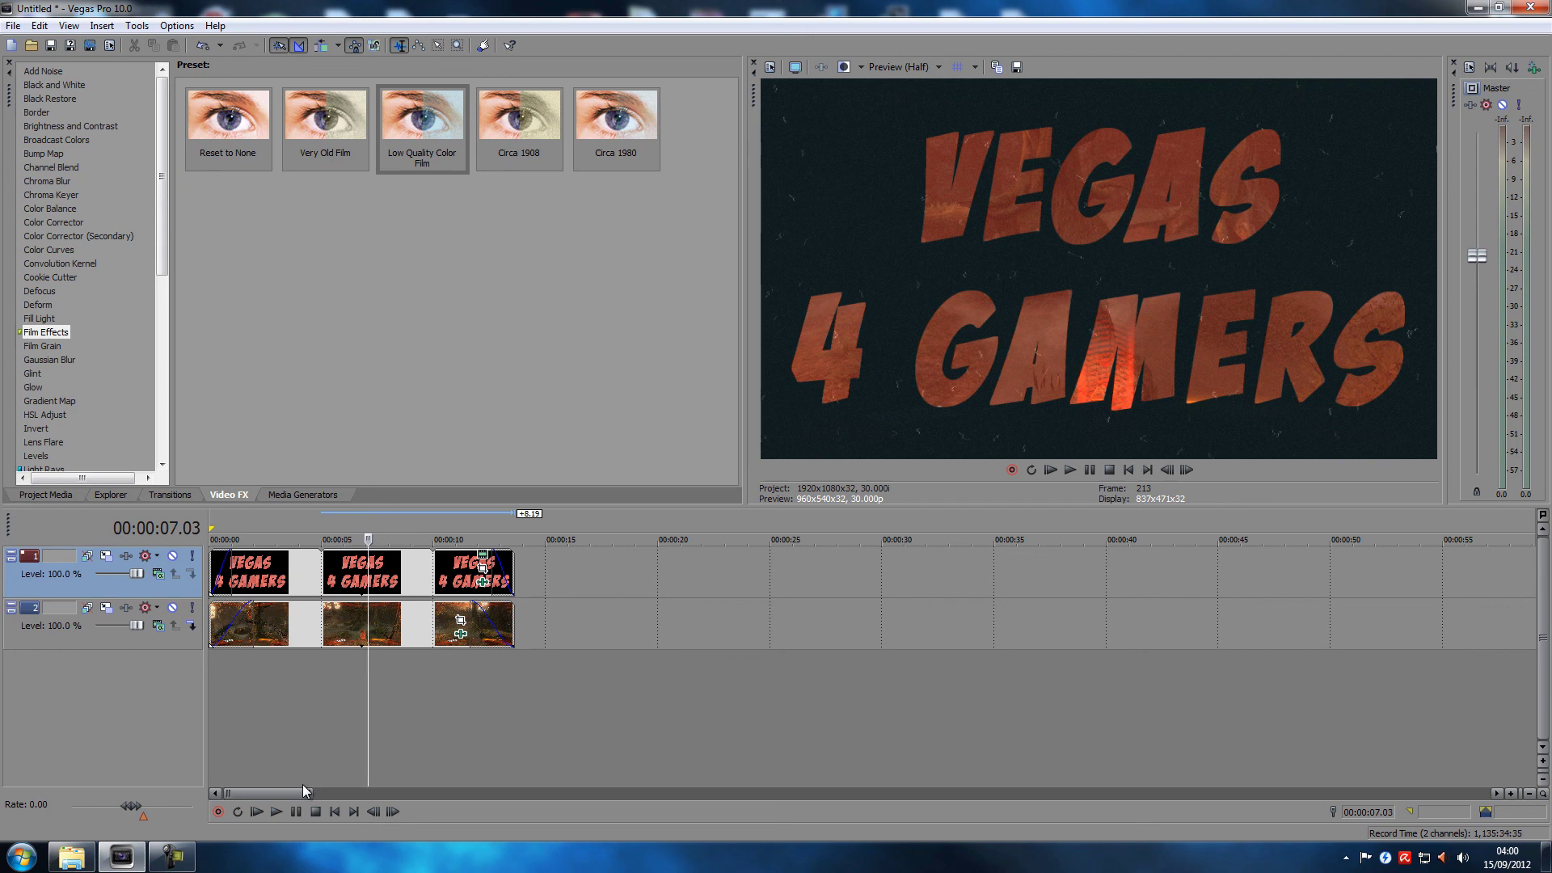